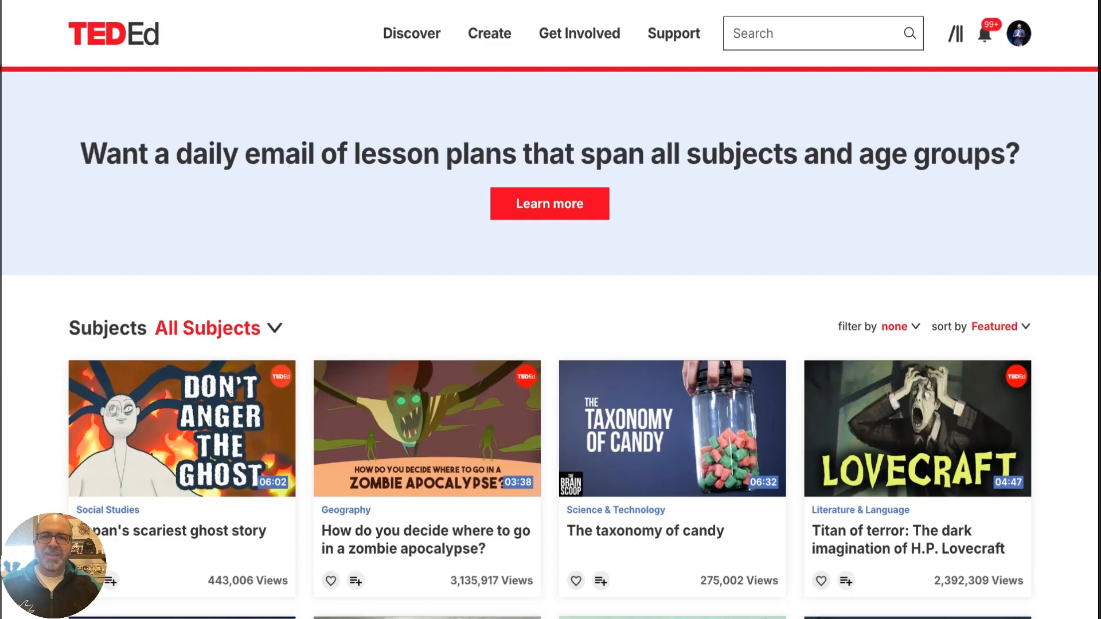
# Browse the featured video lessons and examine the subject categories available for filtering them
pyautogui.click(426, 41)
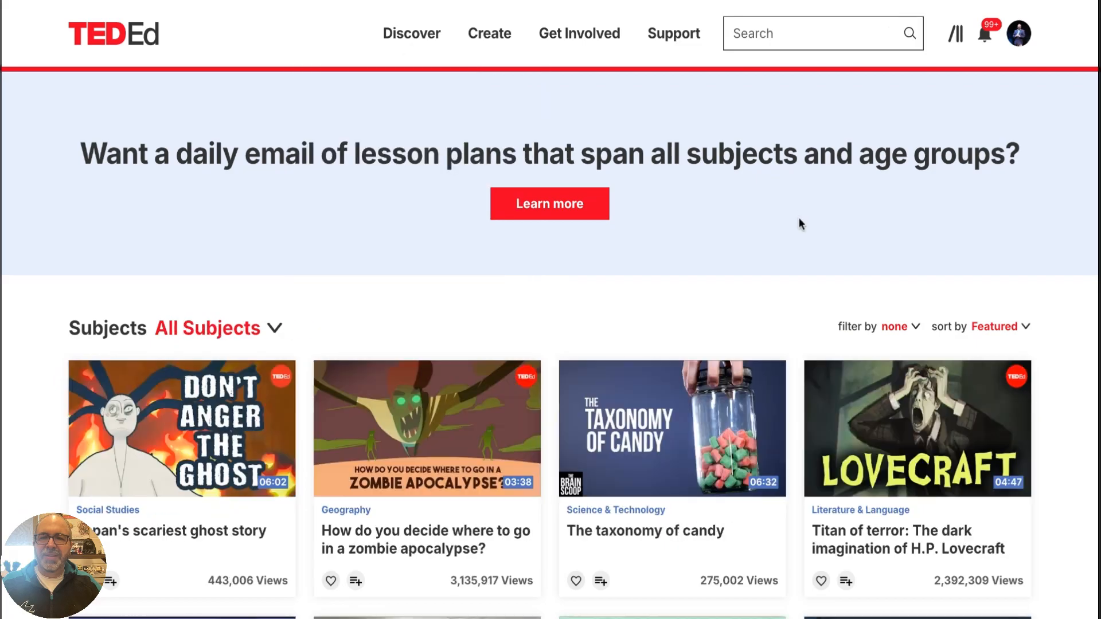
pyautogui.scroll(-4, 801, 229)
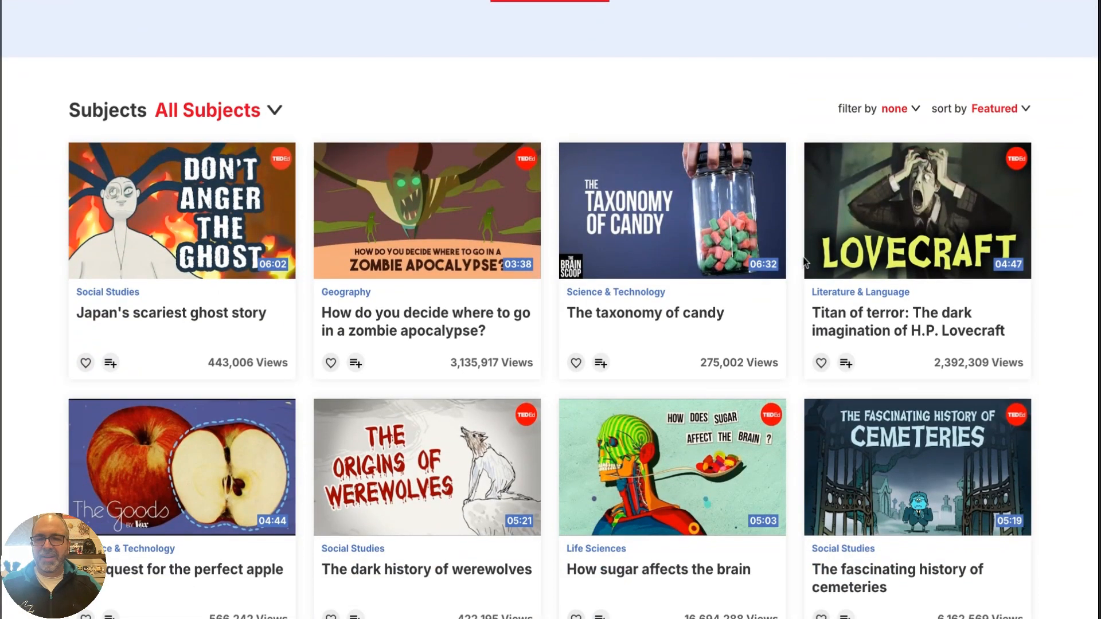
pyautogui.scroll(-5, 805, 262)
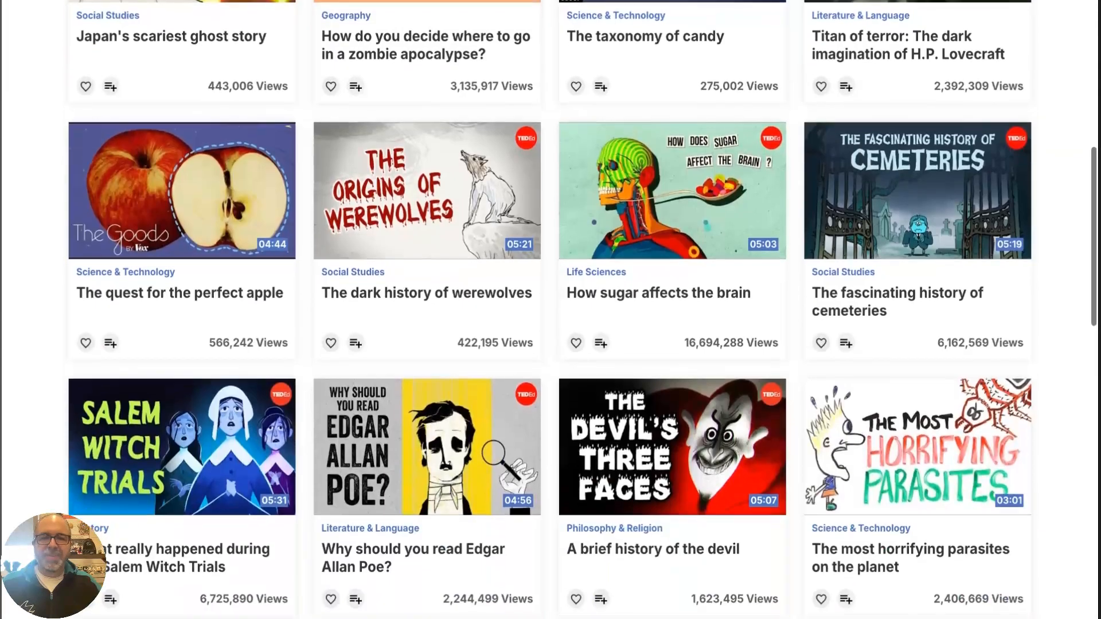
pyautogui.scroll(-1, 549, 309)
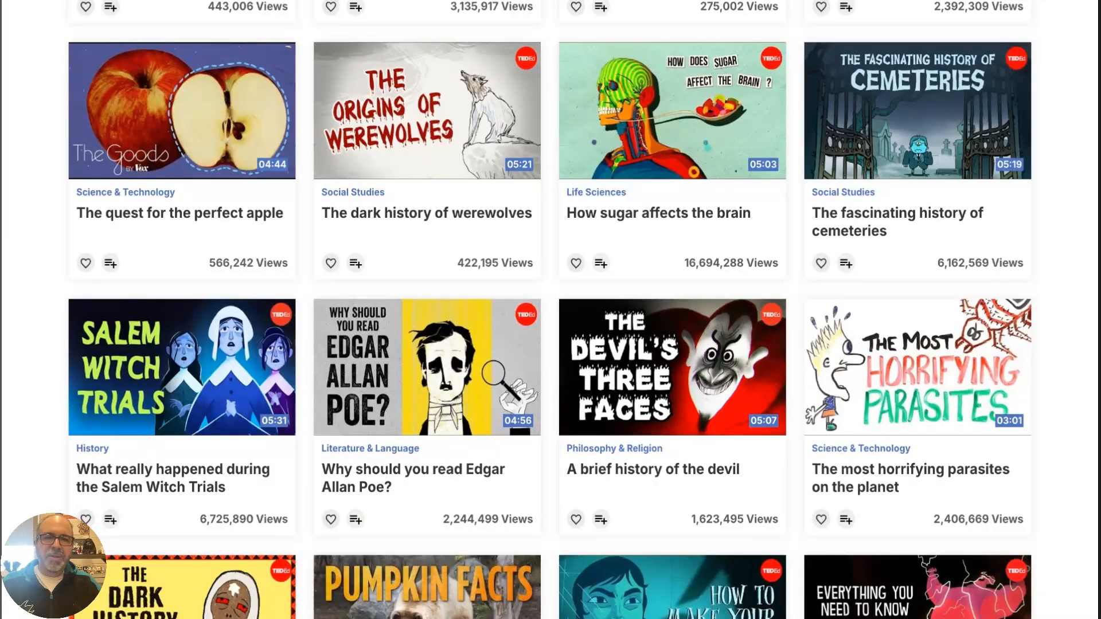
pyautogui.scroll(8, 508, 178)
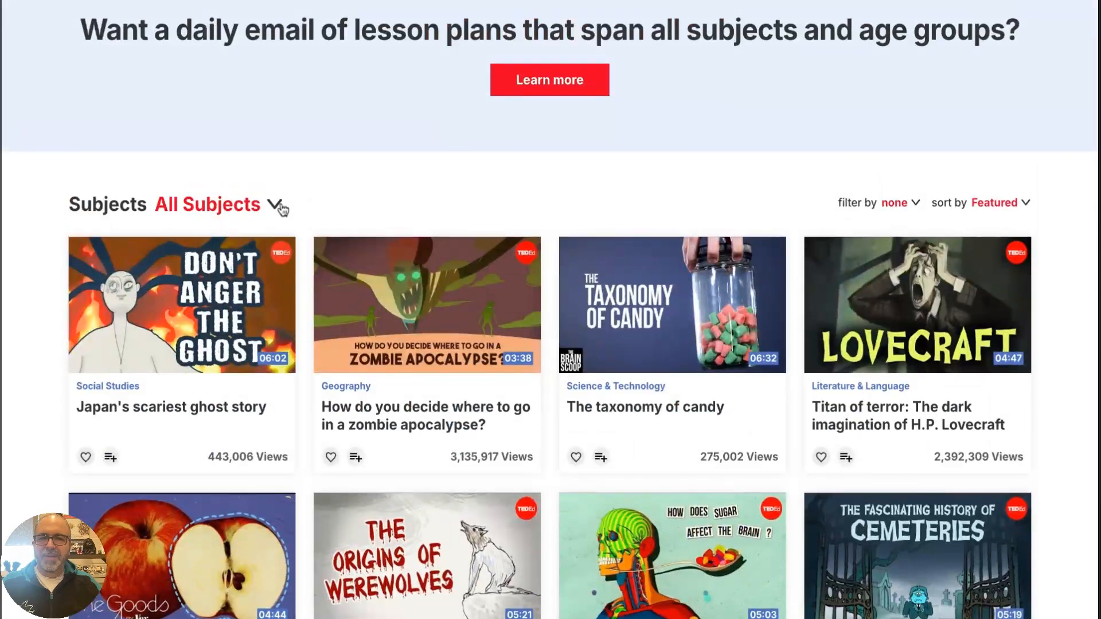
pyautogui.click(276, 205)
pyautogui.scroll(-2, 229, 459)
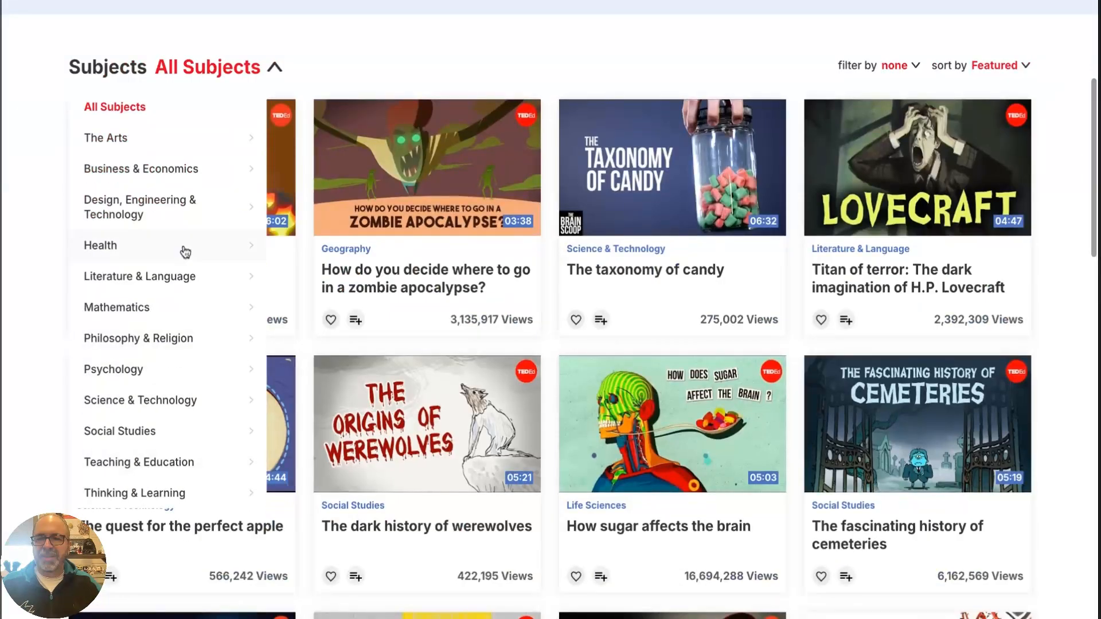
pyautogui.scroll(5, 184, 252)
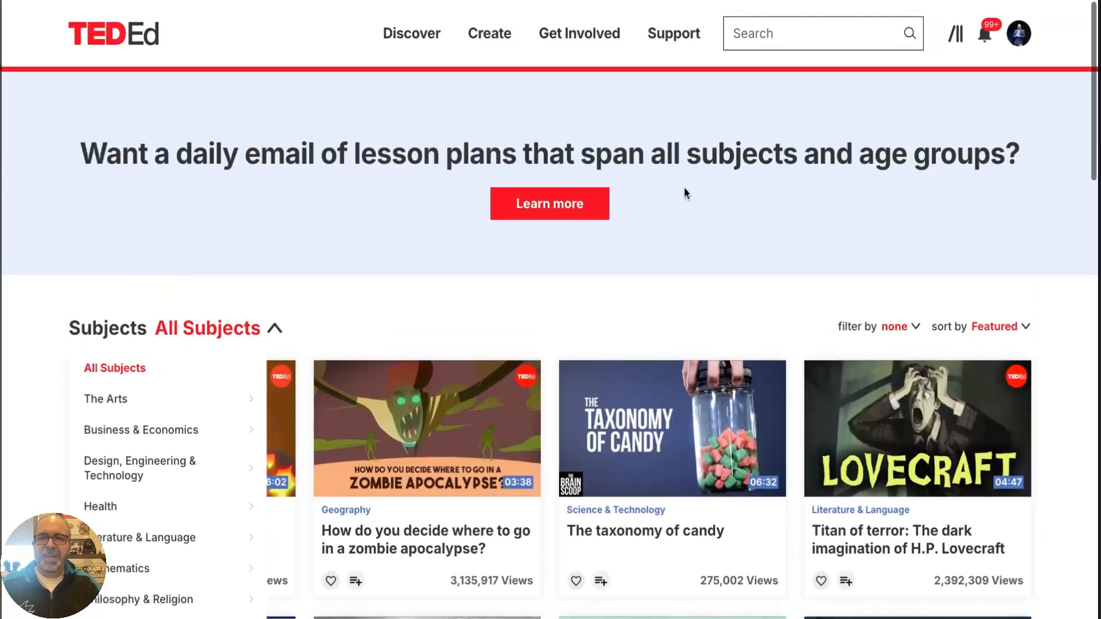
# Search the site for "sparta" and open the lesson "This is Sparta: Fierce warriors of the ancient world"
pyautogui.click(749, 34)
pyautogui.click(788, 56)
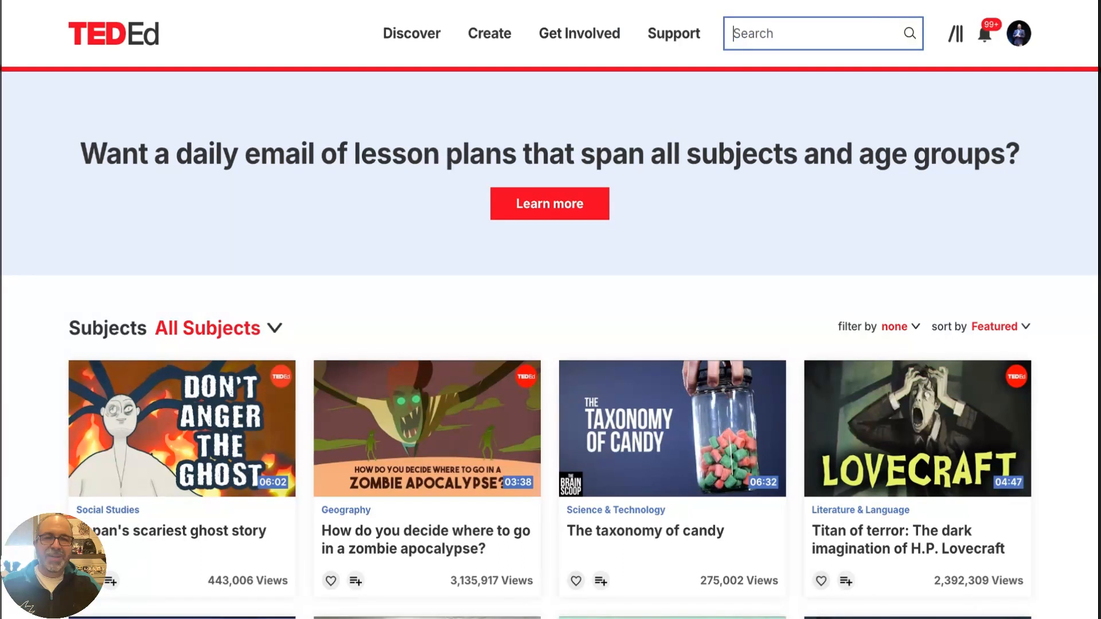
pyautogui.click(815, 104)
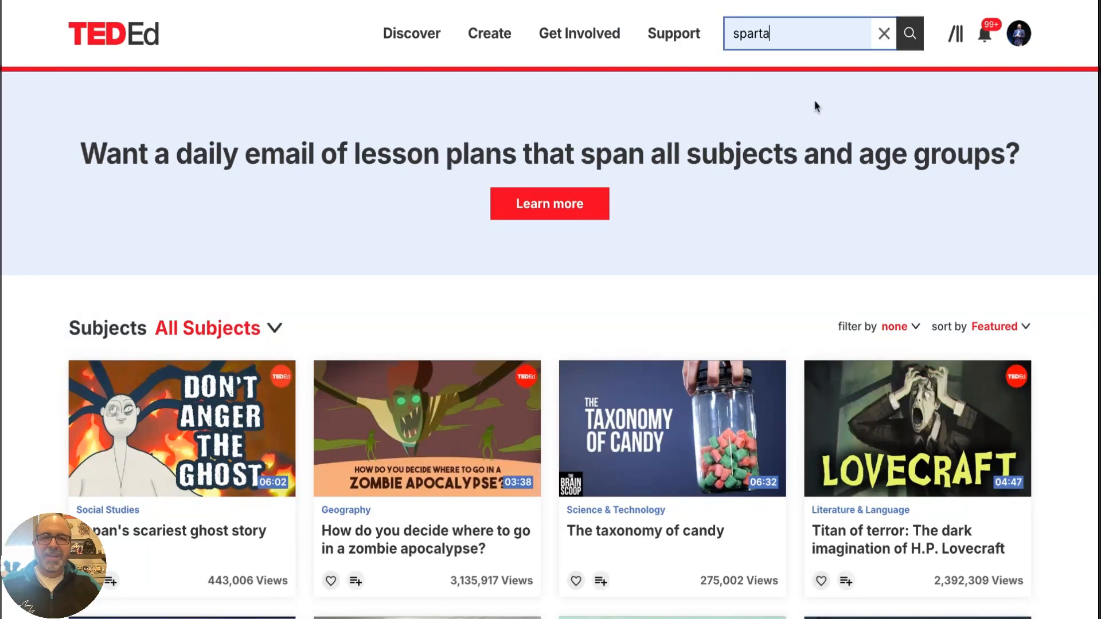
pyautogui.click(909, 35)
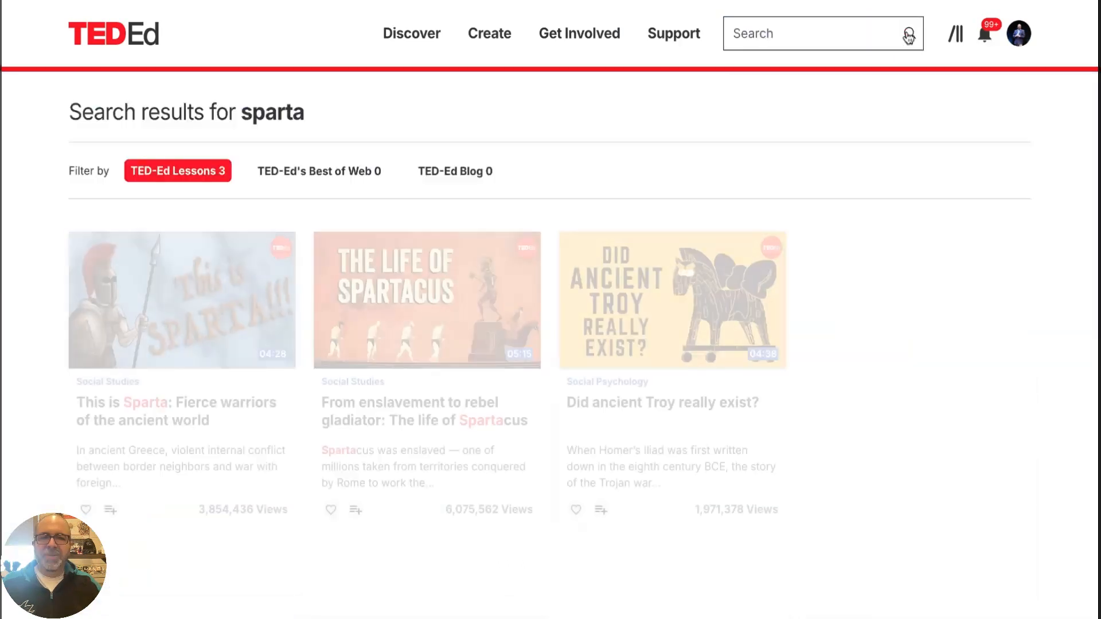
pyautogui.click(119, 424)
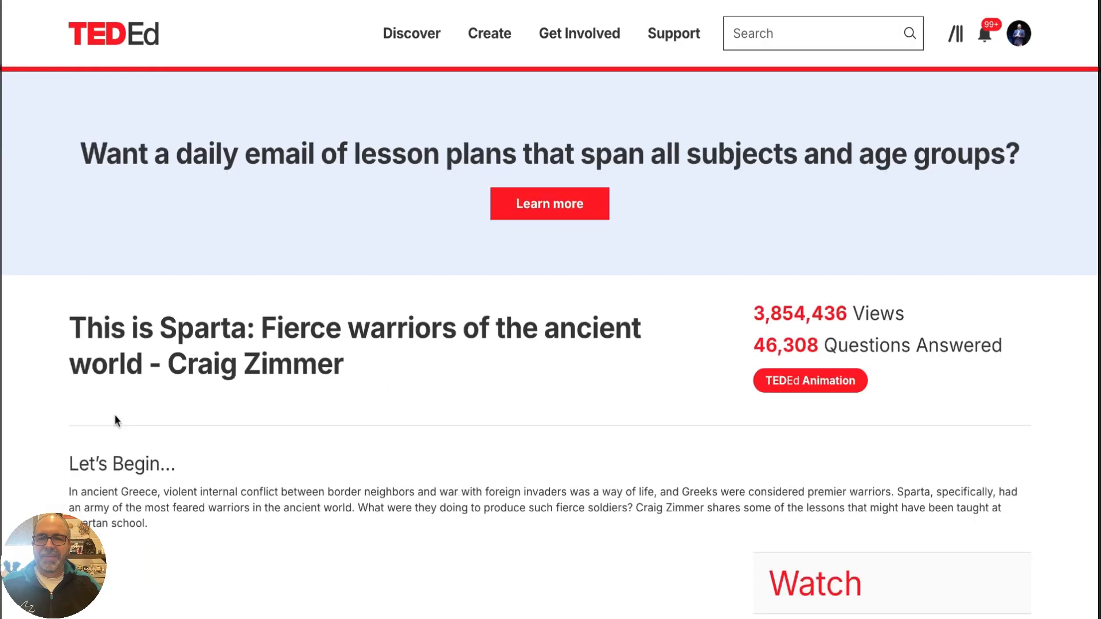
# Look over the Sparta lesson's introduction and video, and view Think questions 2, 4 and 7
pyautogui.scroll(-1, 114, 416)
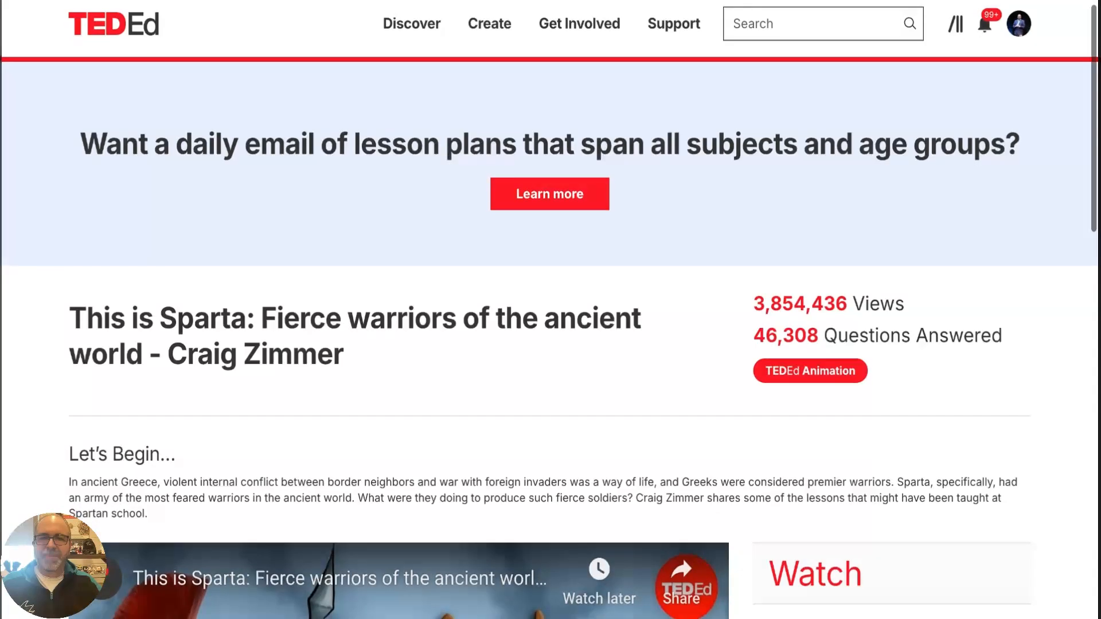
pyautogui.scroll(-3, 550, 309)
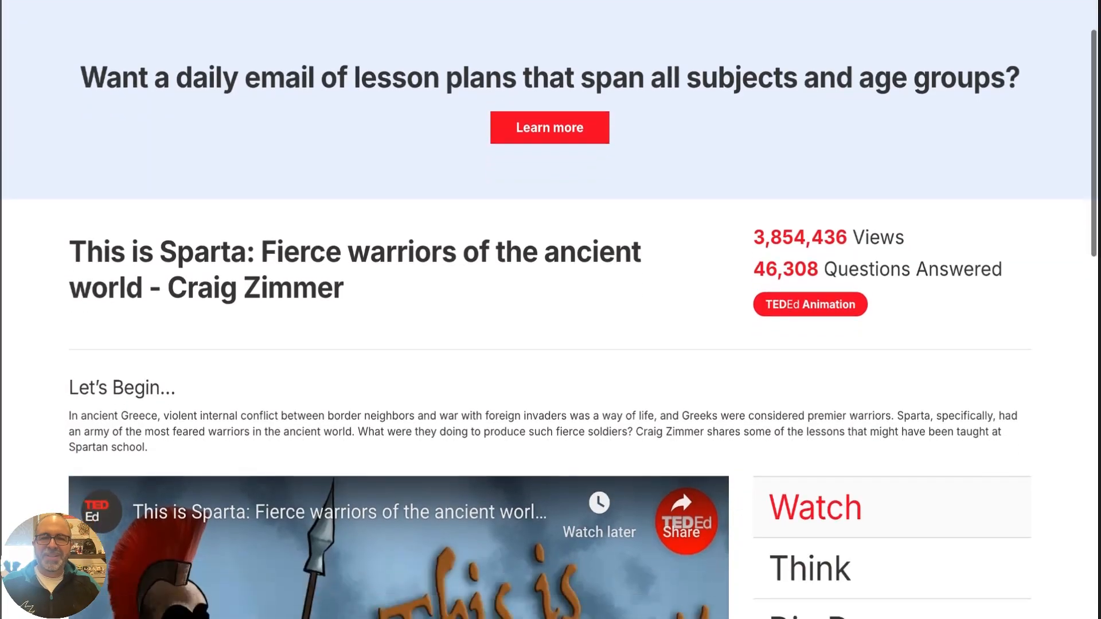
pyautogui.scroll(-2, 551, 310)
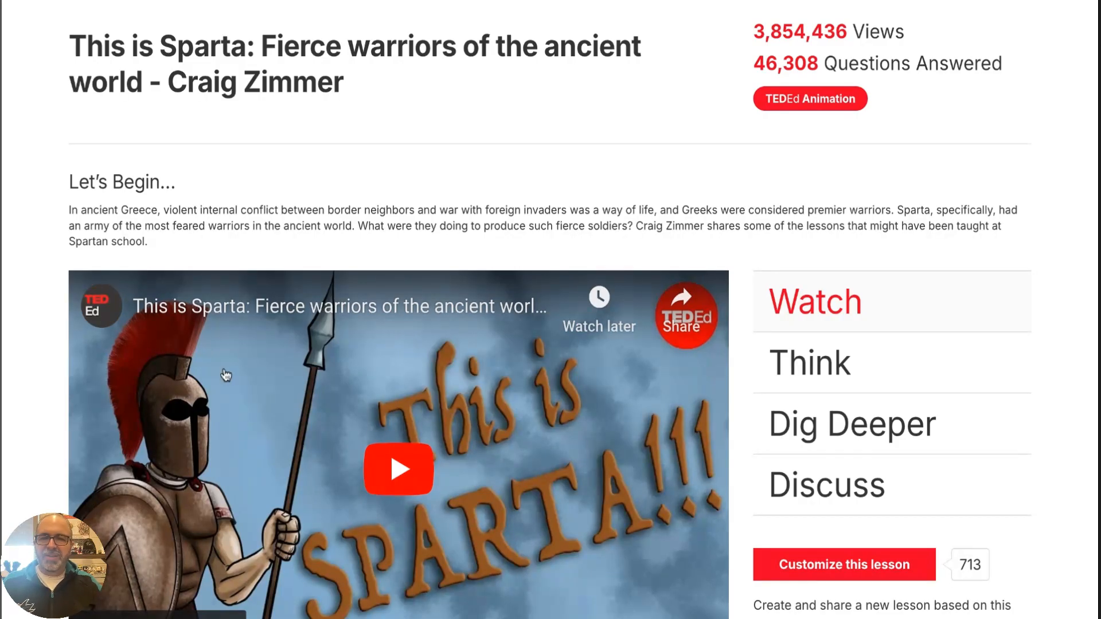
pyautogui.scroll(-1, 258, 361)
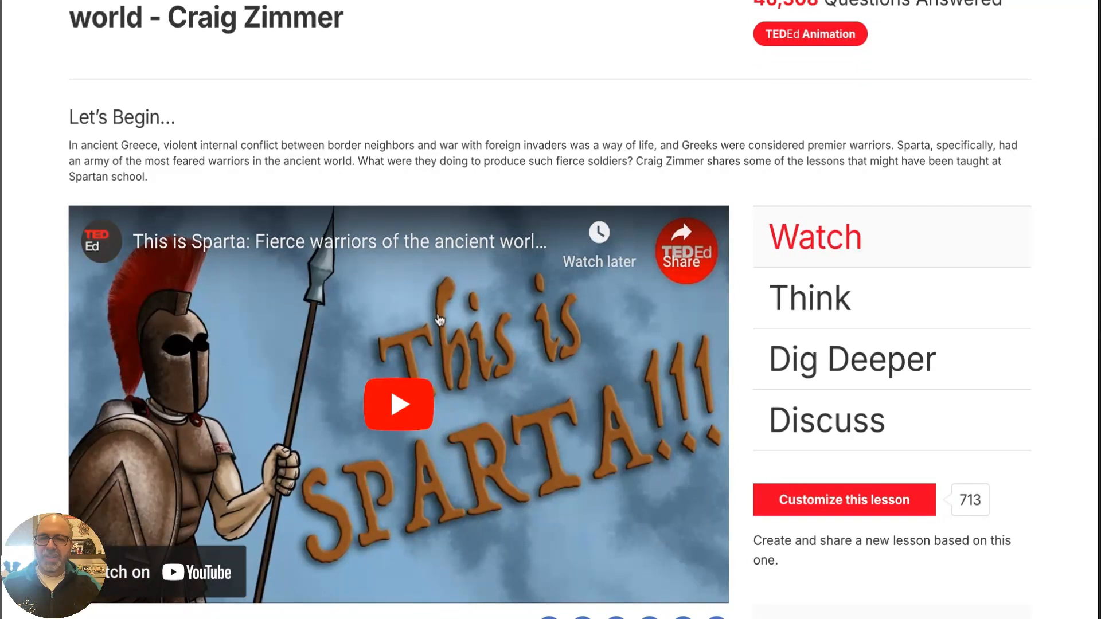
pyautogui.click(783, 293)
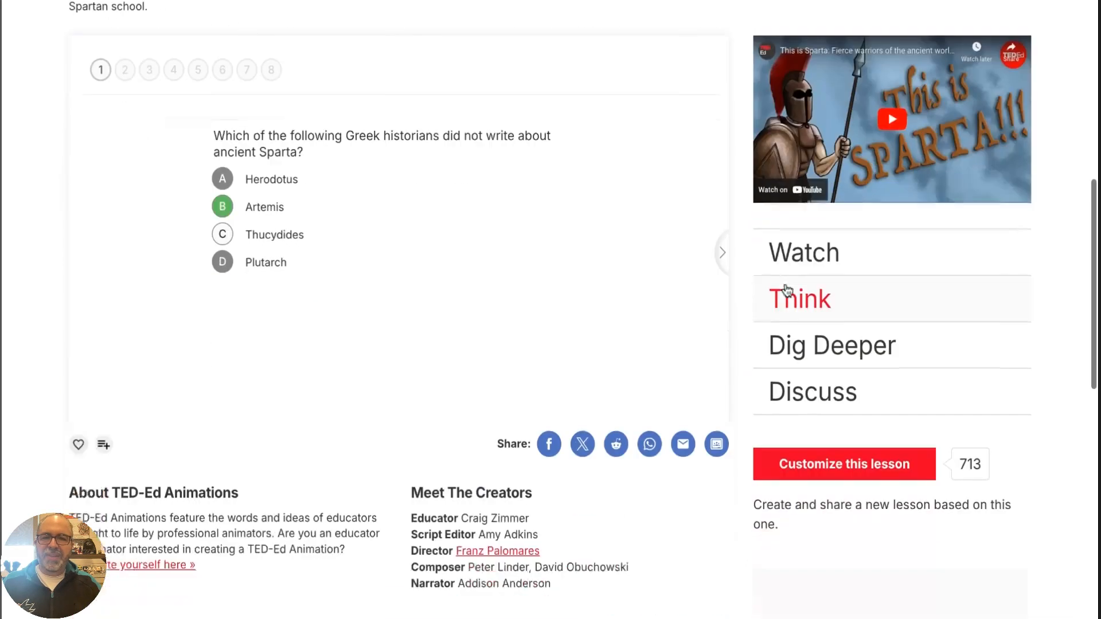
pyautogui.click(125, 63)
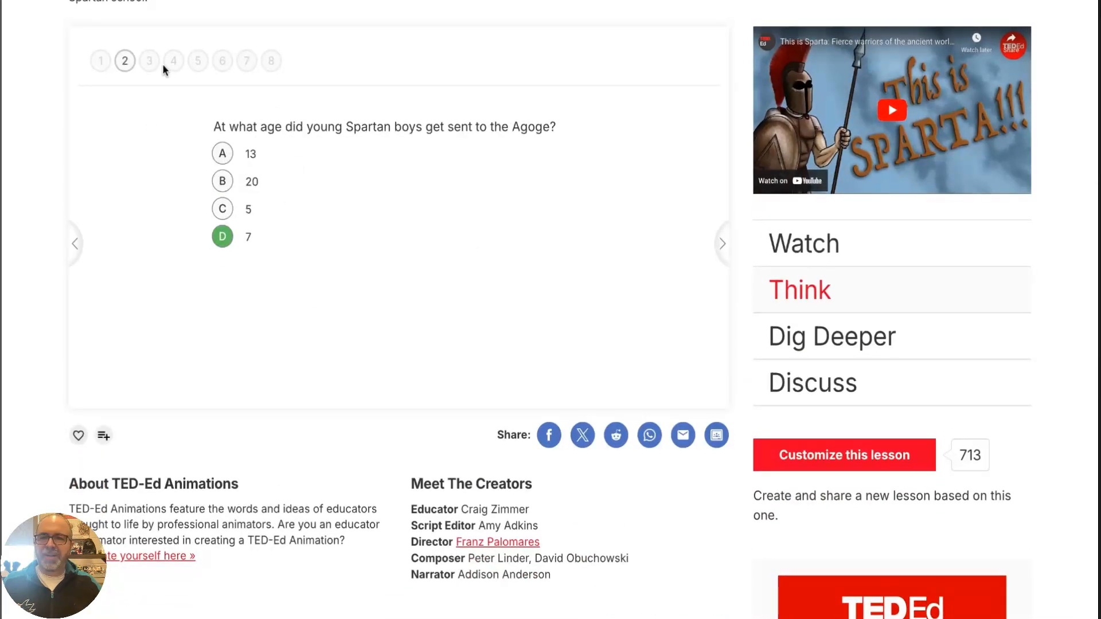
pyautogui.click(169, 67)
pyautogui.click(239, 66)
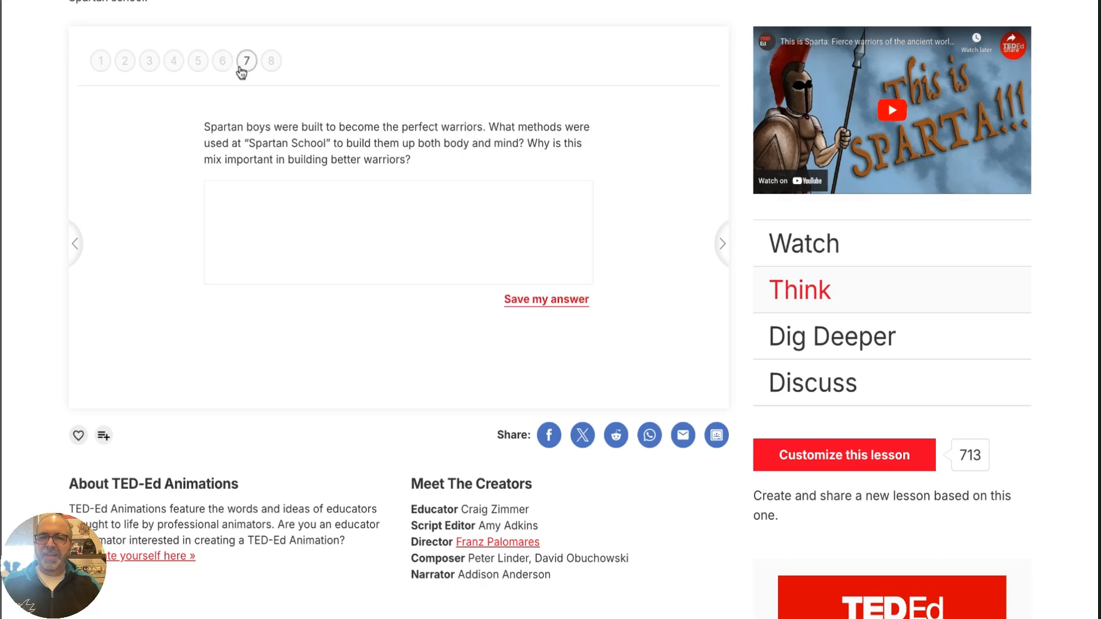
# View the lesson's Dig Deeper resources, look through the linked Helots article, and return to the lesson
pyautogui.click(802, 343)
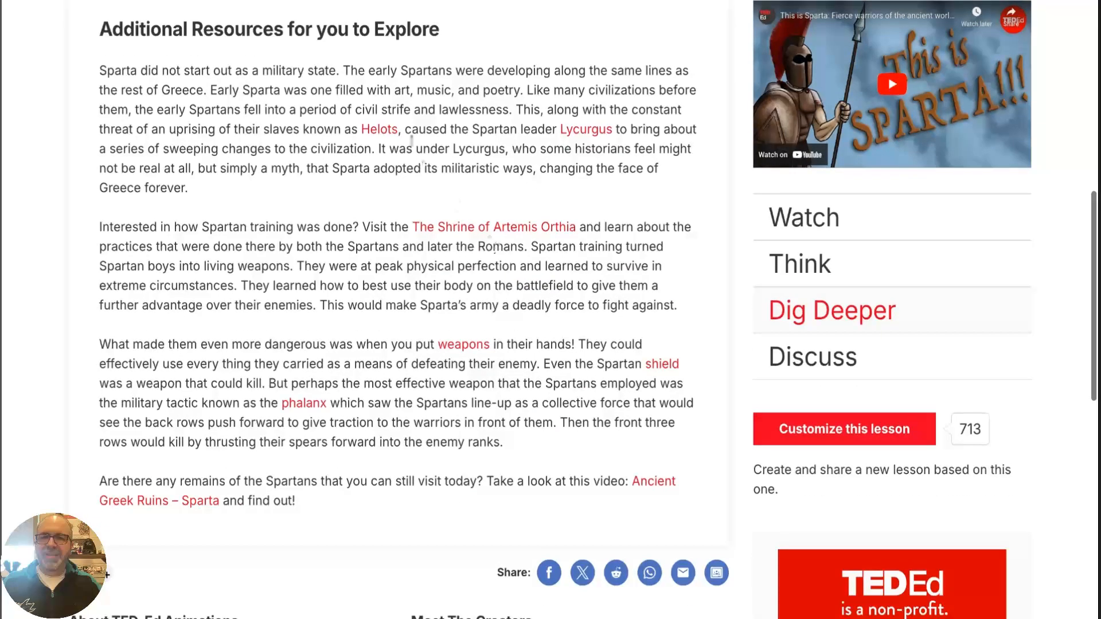
pyautogui.click(379, 130)
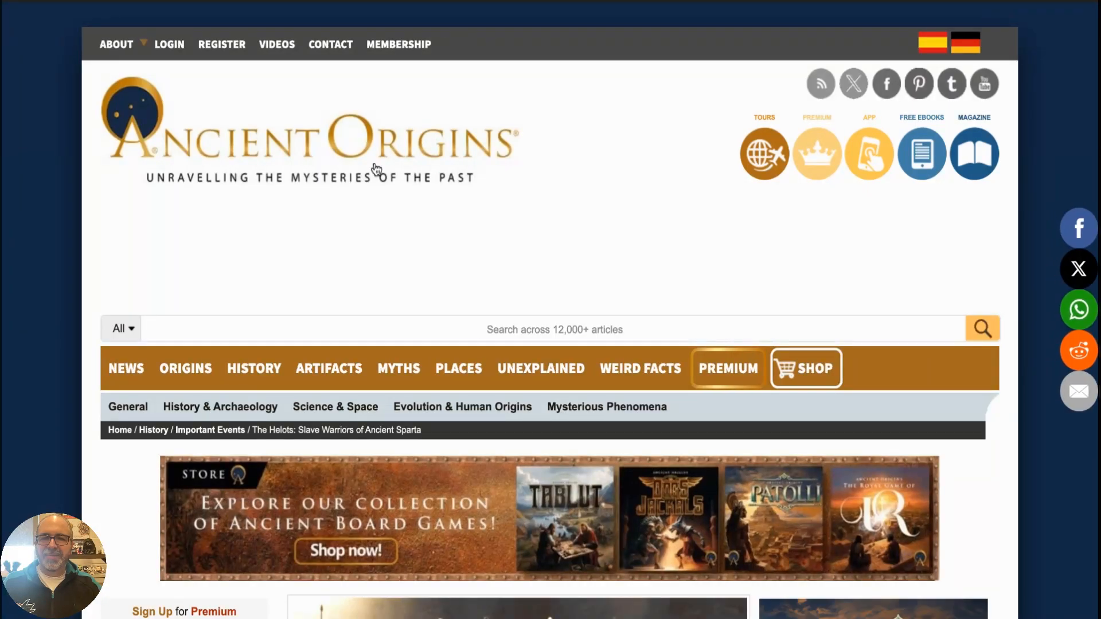
pyautogui.scroll(-3, 377, 246)
pyautogui.scroll(-10, 377, 245)
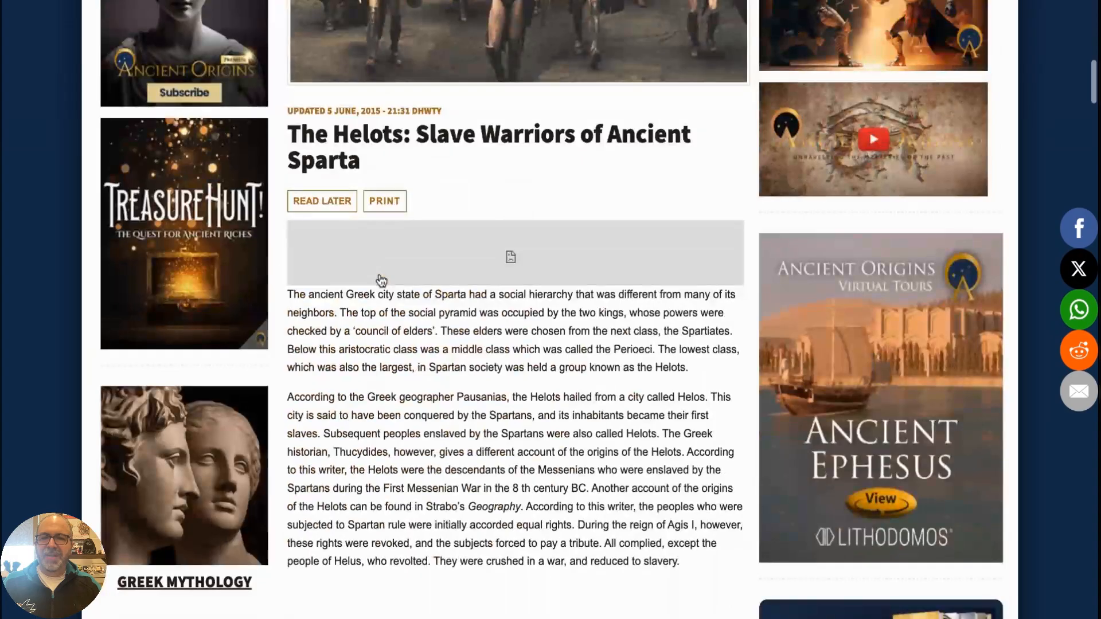
pyautogui.scroll(15, 375, 272)
pyautogui.hotkey('alt', 'Left')
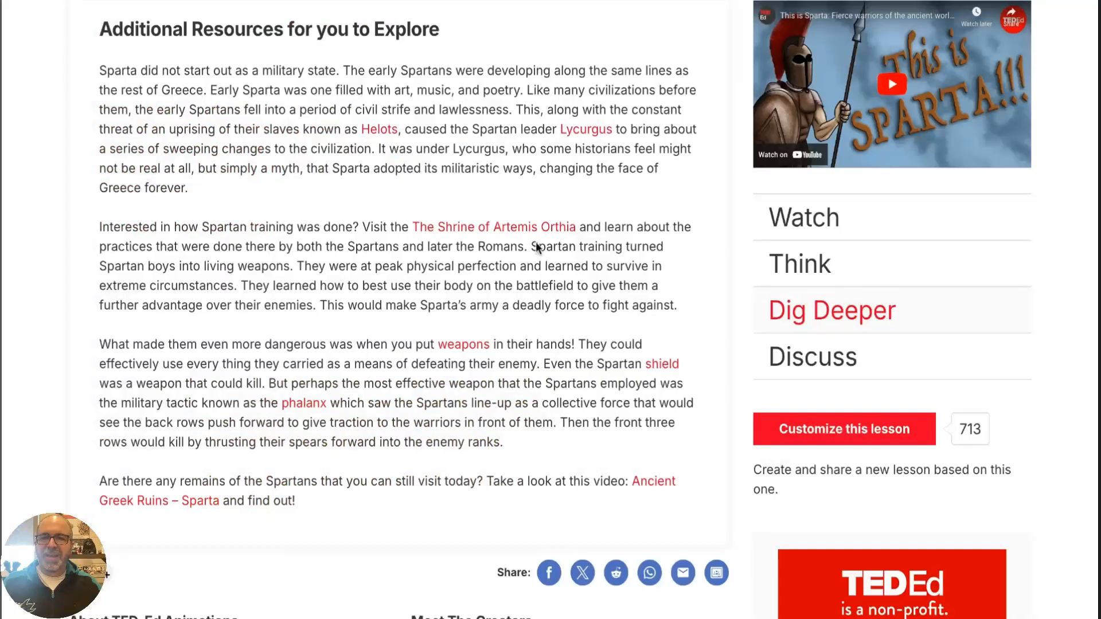
# Open the guided discussion in the lesson's Discuss section and read through the students' responses
pyautogui.click(783, 358)
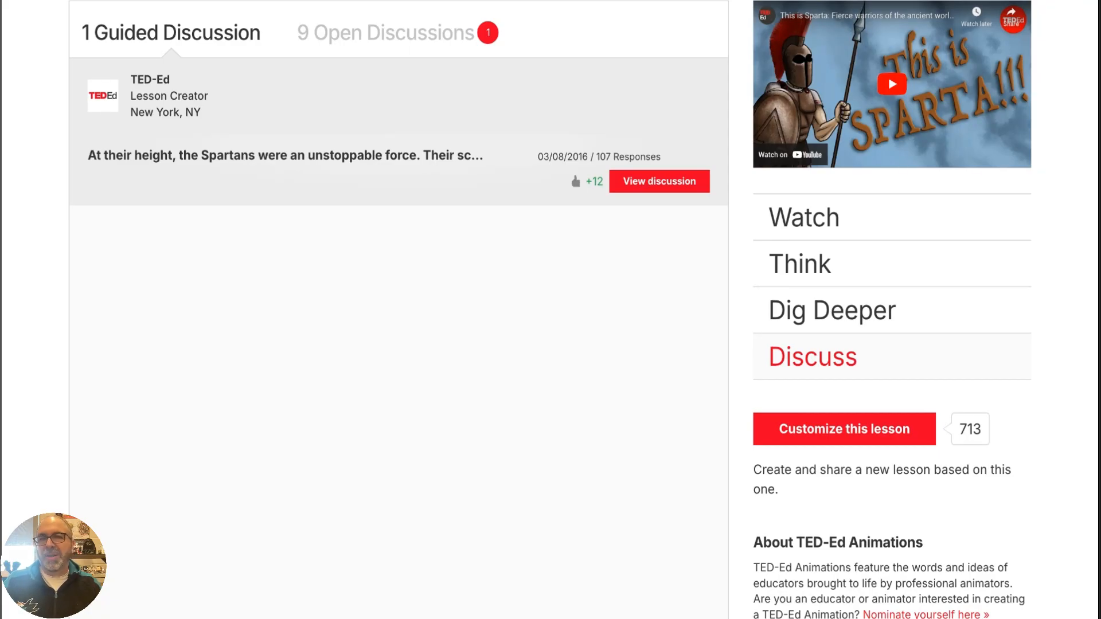
pyautogui.click(261, 166)
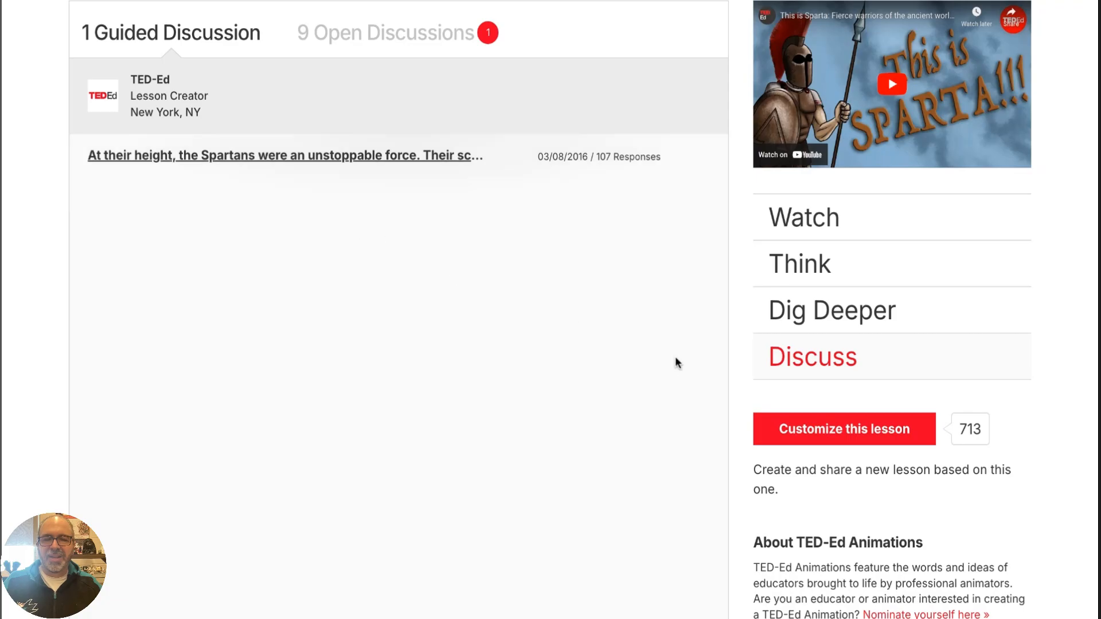
pyautogui.scroll(1, 682, 369)
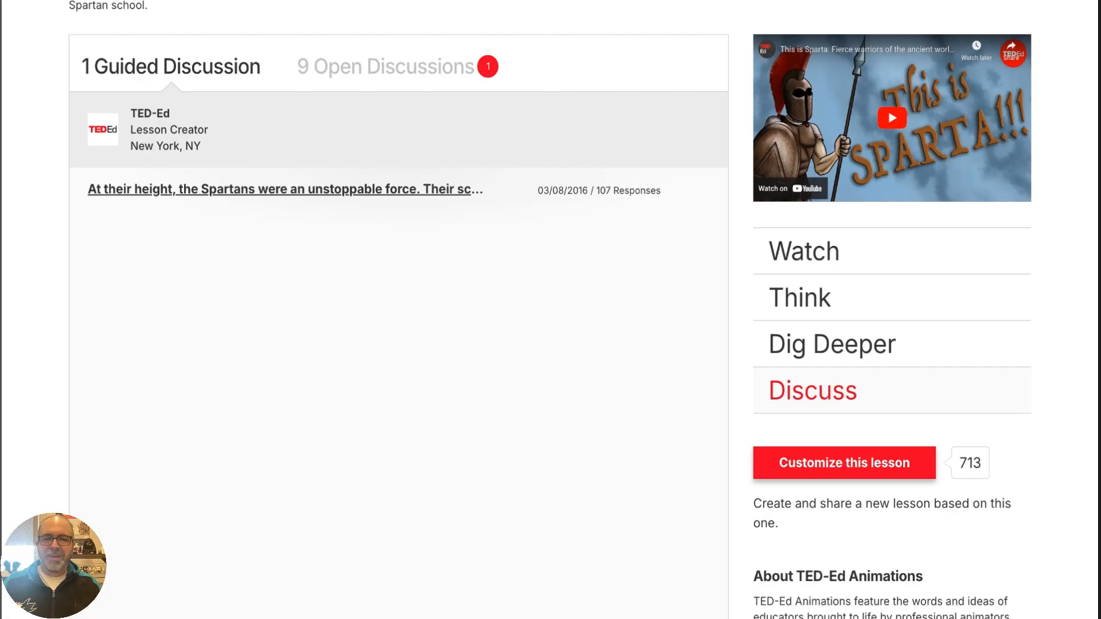
pyautogui.scroll(1, 550, 309)
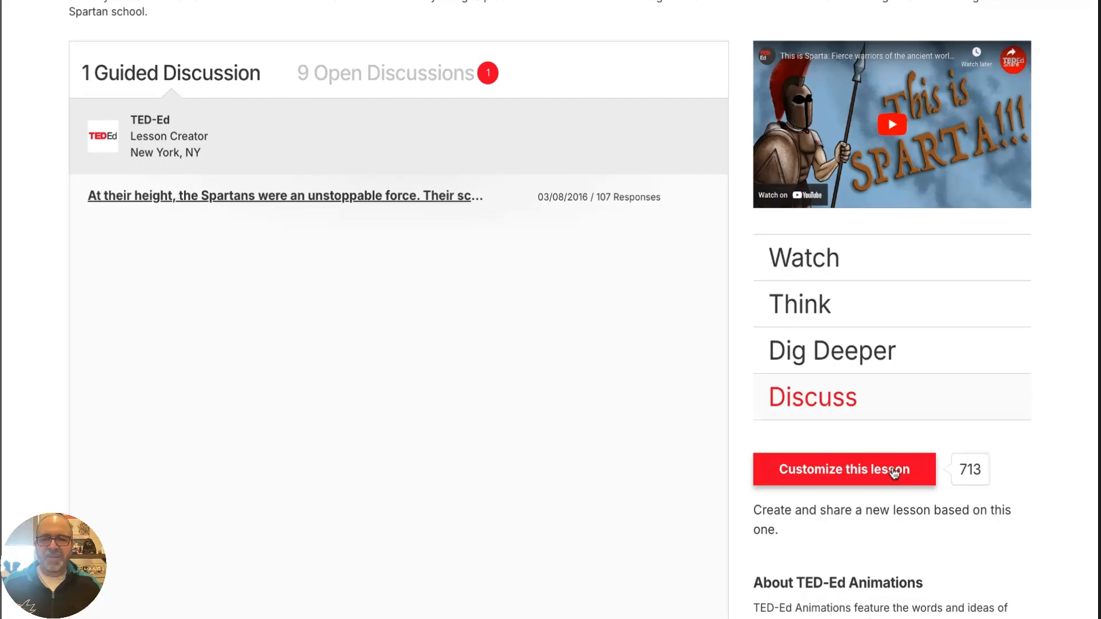
pyautogui.moveTo(400, 239)
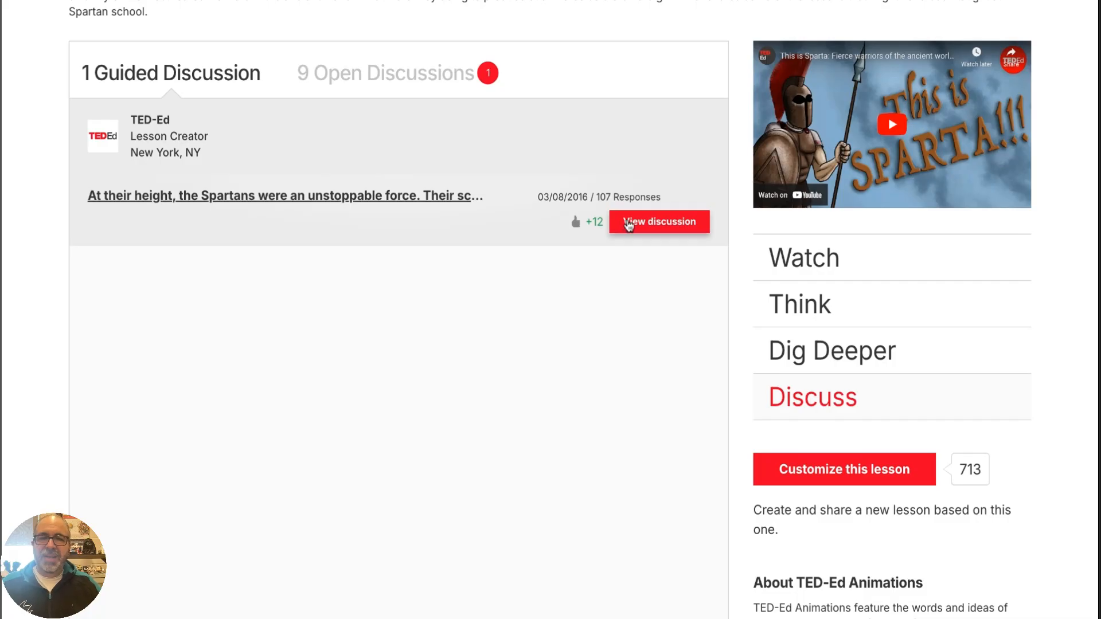
pyautogui.click(634, 221)
pyautogui.scroll(-5, 497, 360)
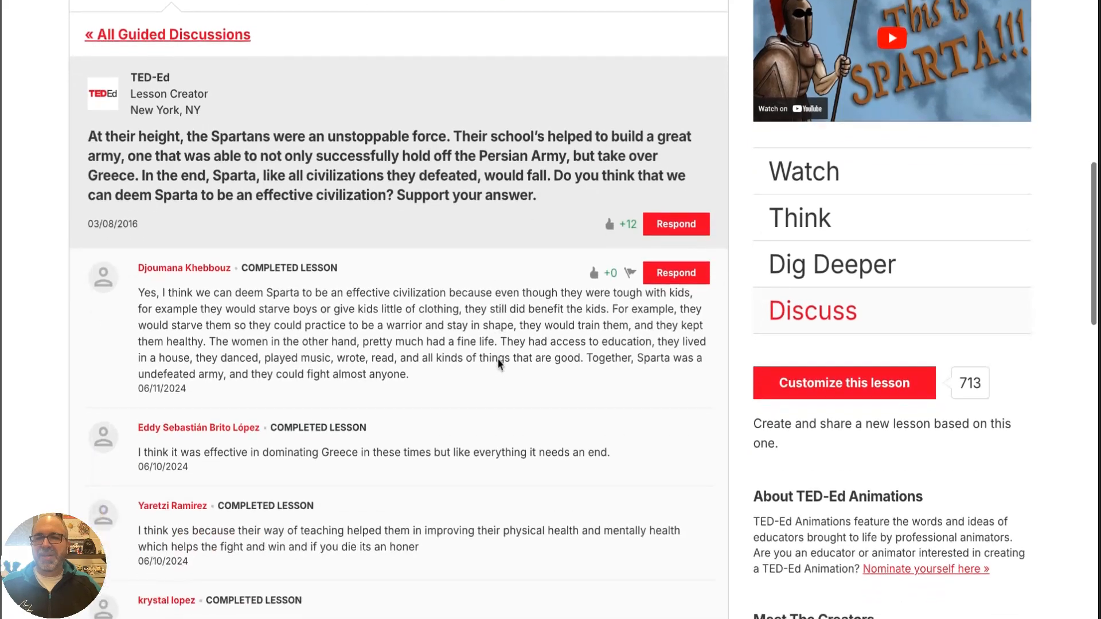
pyautogui.scroll(-6, 498, 361)
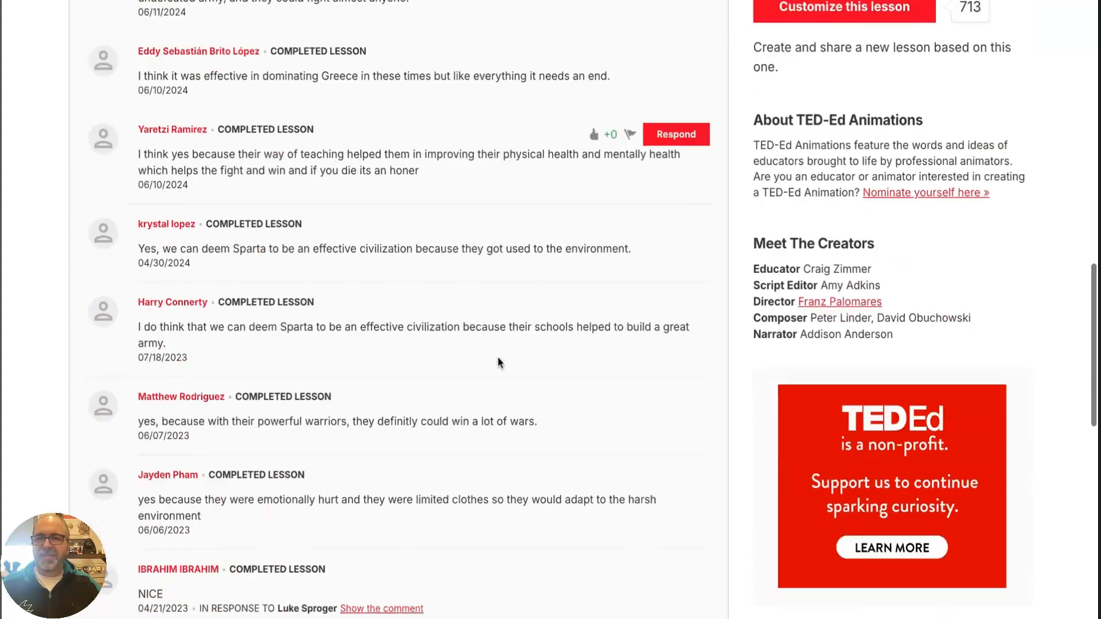
pyautogui.scroll(-6, 307, 258)
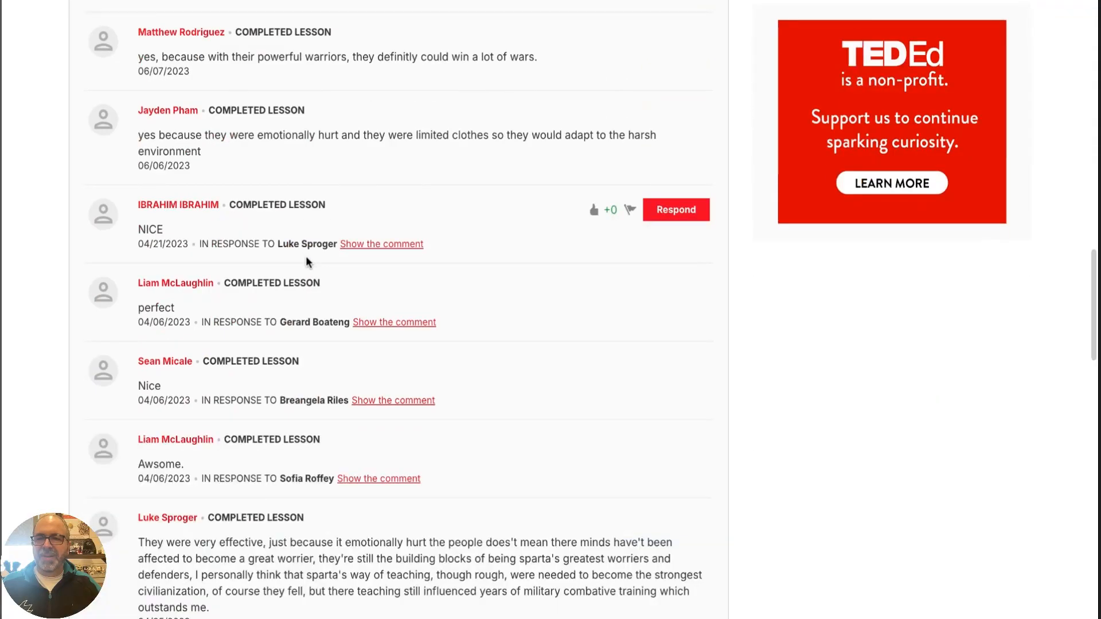
pyautogui.scroll(-4, 307, 263)
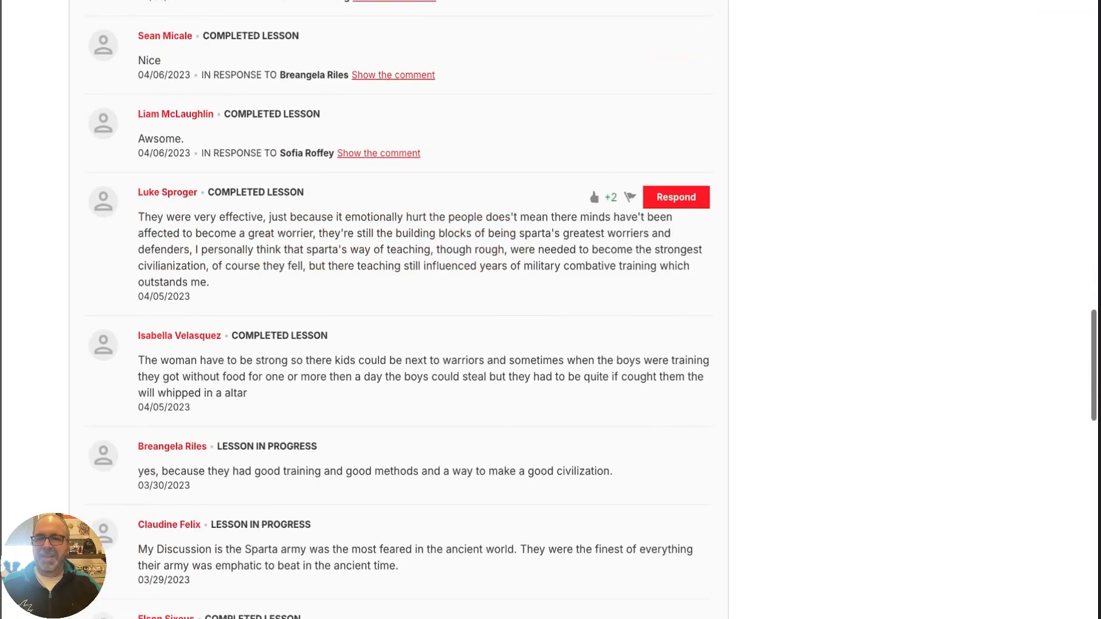
# Leave the Sparta discussion and open the page for creating a video-based lesson
pyautogui.scroll(16, 308, 263)
pyautogui.scroll(5, 398, 309)
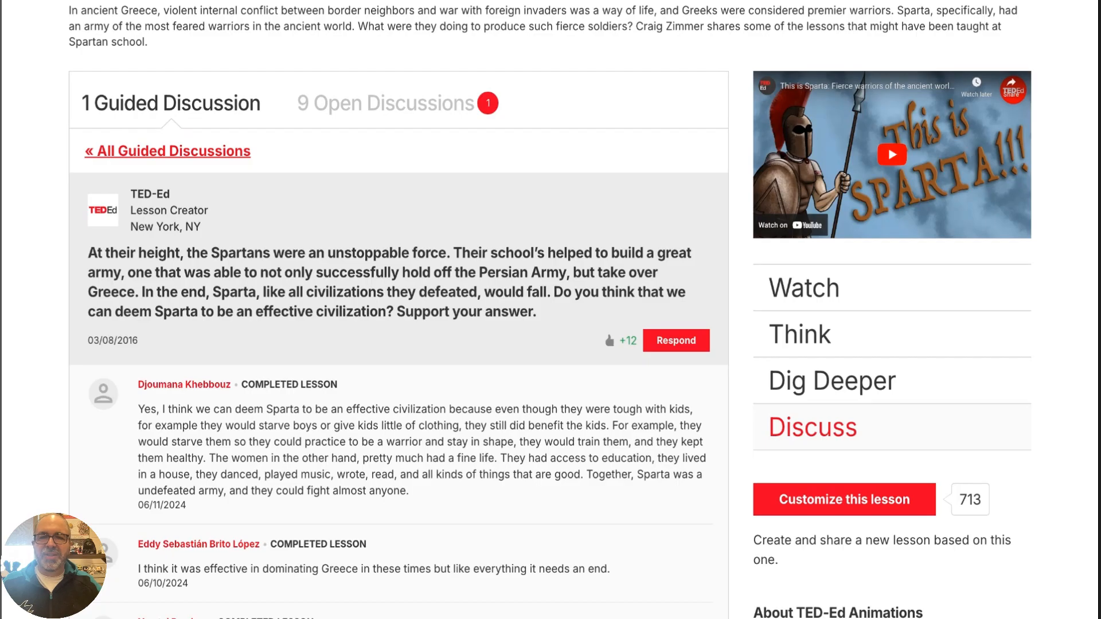
pyautogui.scroll(7, 344, 278)
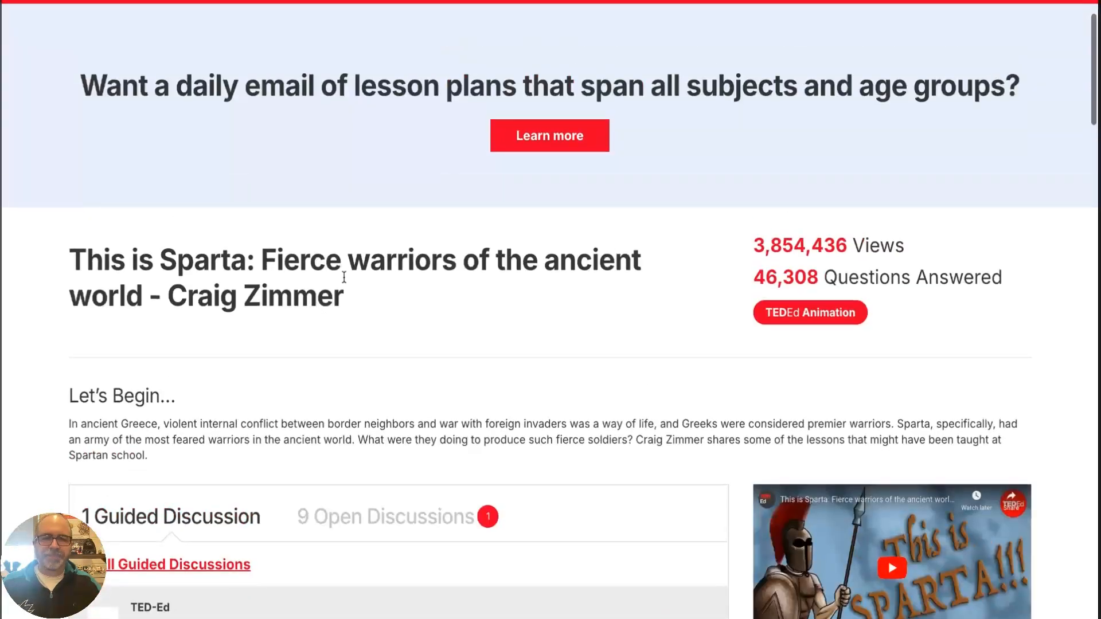
pyautogui.scroll(1, 344, 277)
pyautogui.moveTo(427, 43)
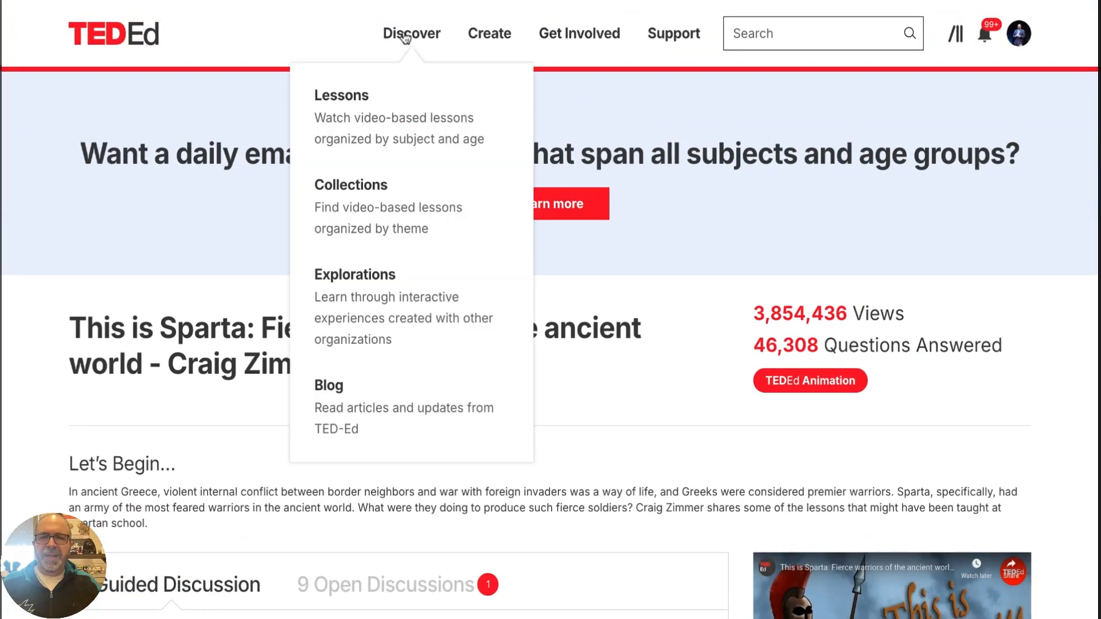
pyautogui.moveTo(474, 43)
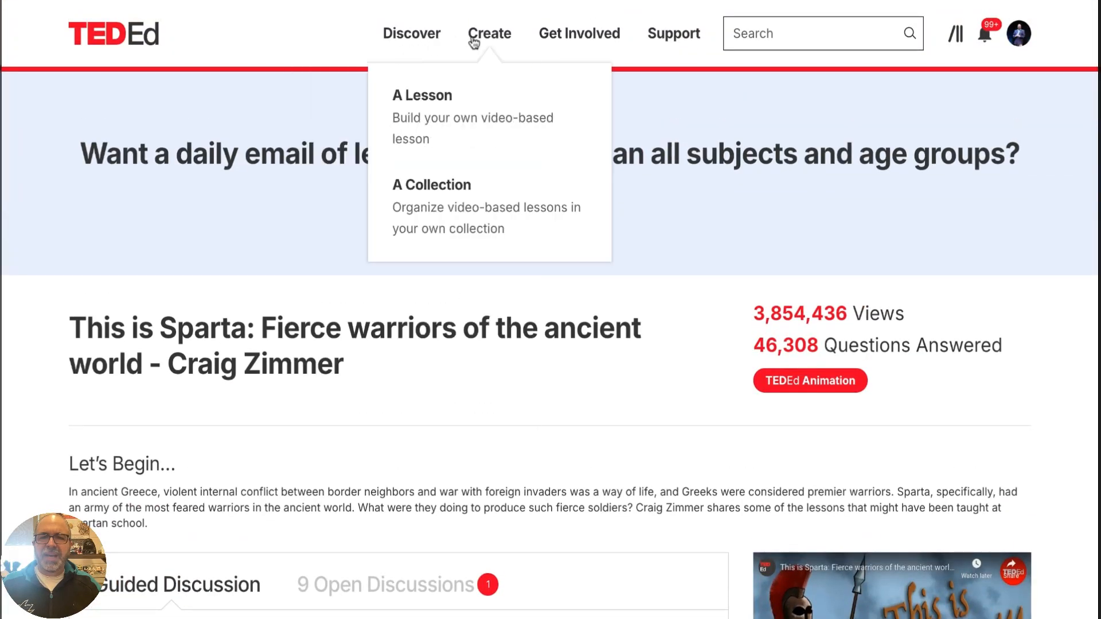
pyautogui.click(443, 102)
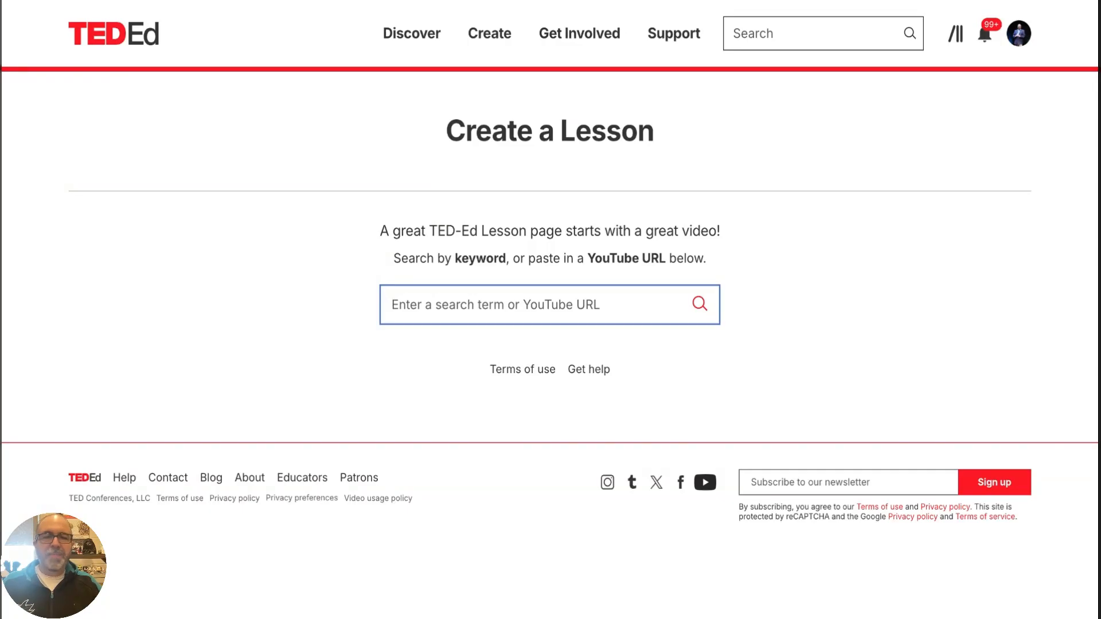
# View the account's library, and look through its overview of published and draft lessons
pyautogui.click(1019, 33)
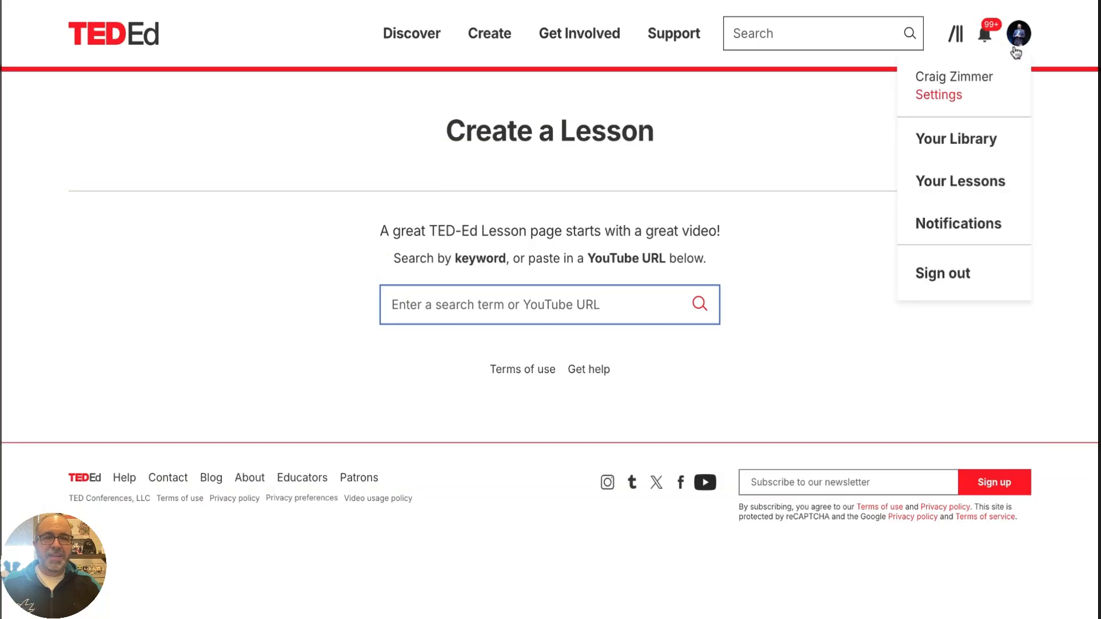
pyautogui.click(969, 139)
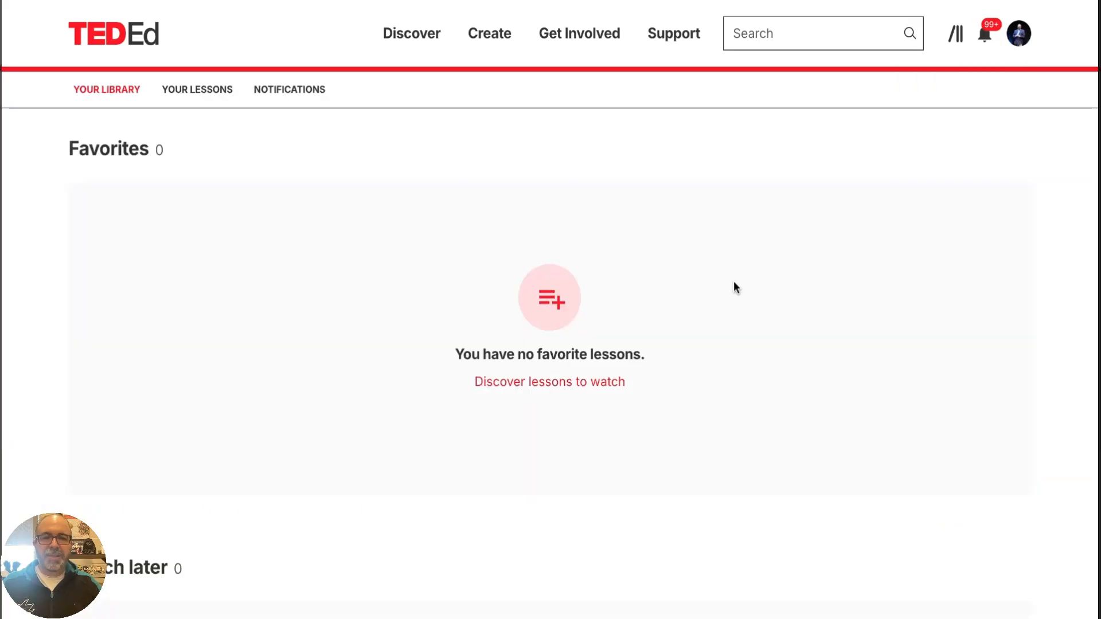
pyautogui.click(1018, 33)
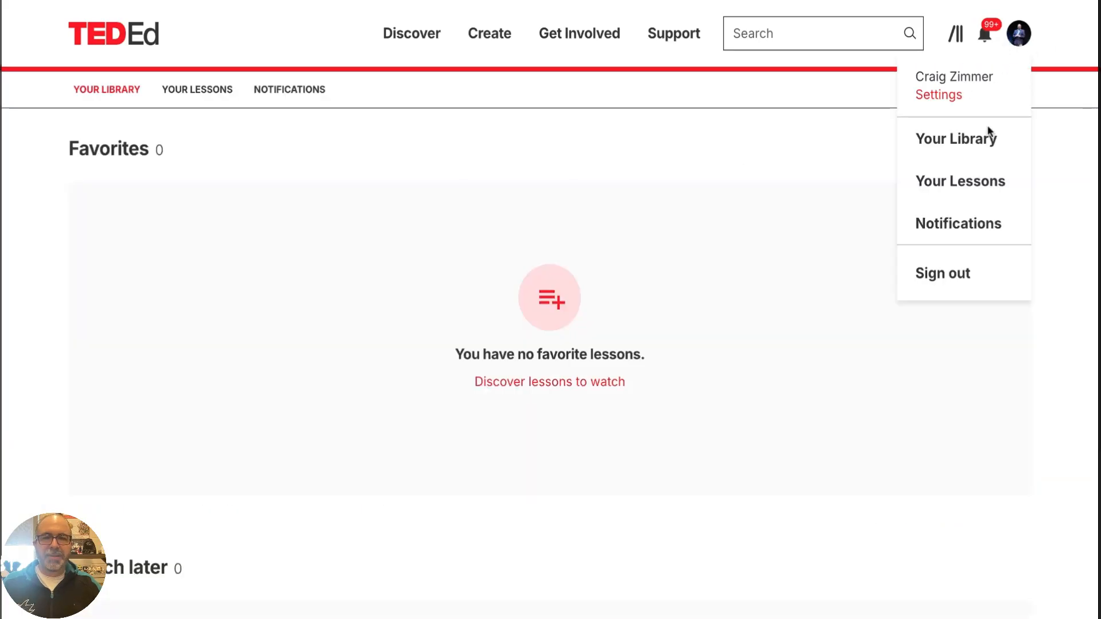
pyautogui.click(975, 182)
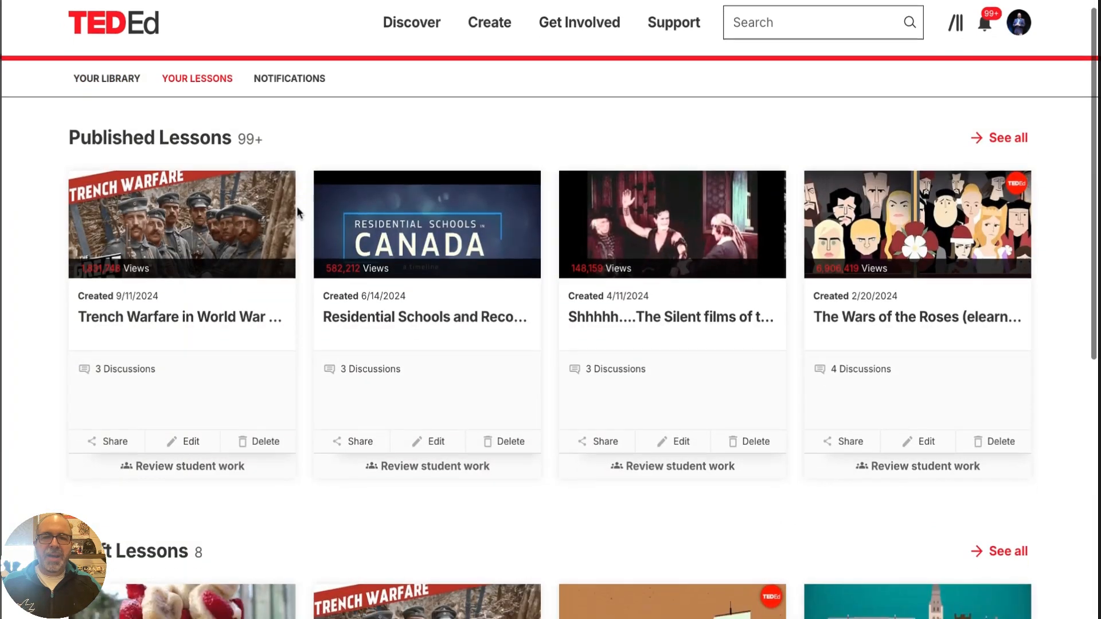
pyautogui.scroll(-3, 299, 211)
pyautogui.scroll(-5, 297, 211)
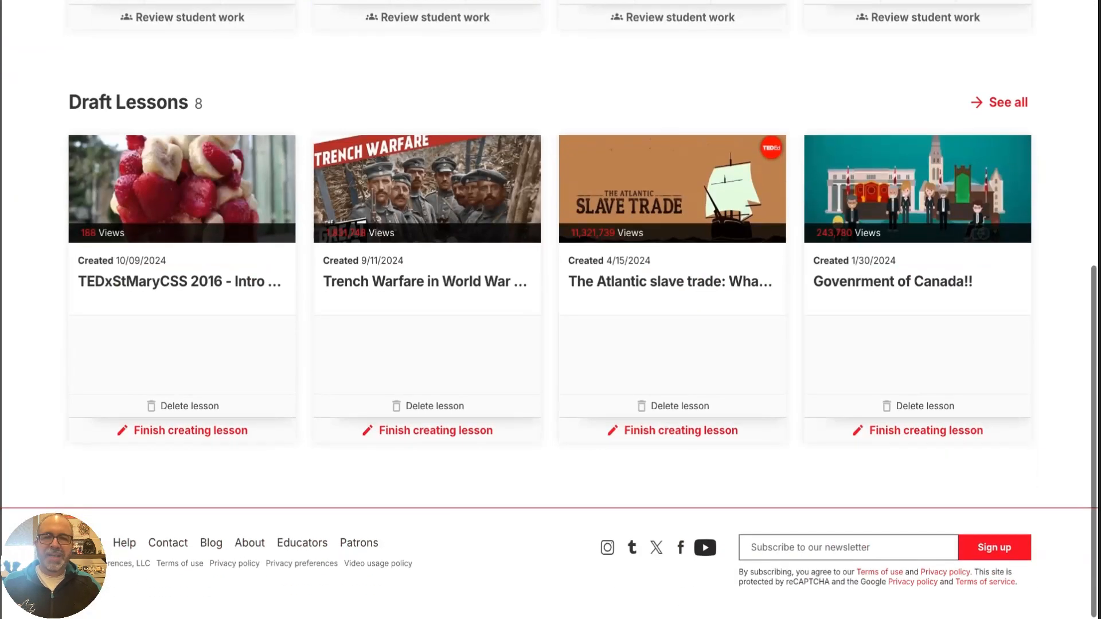
pyautogui.scroll(10, 448, 313)
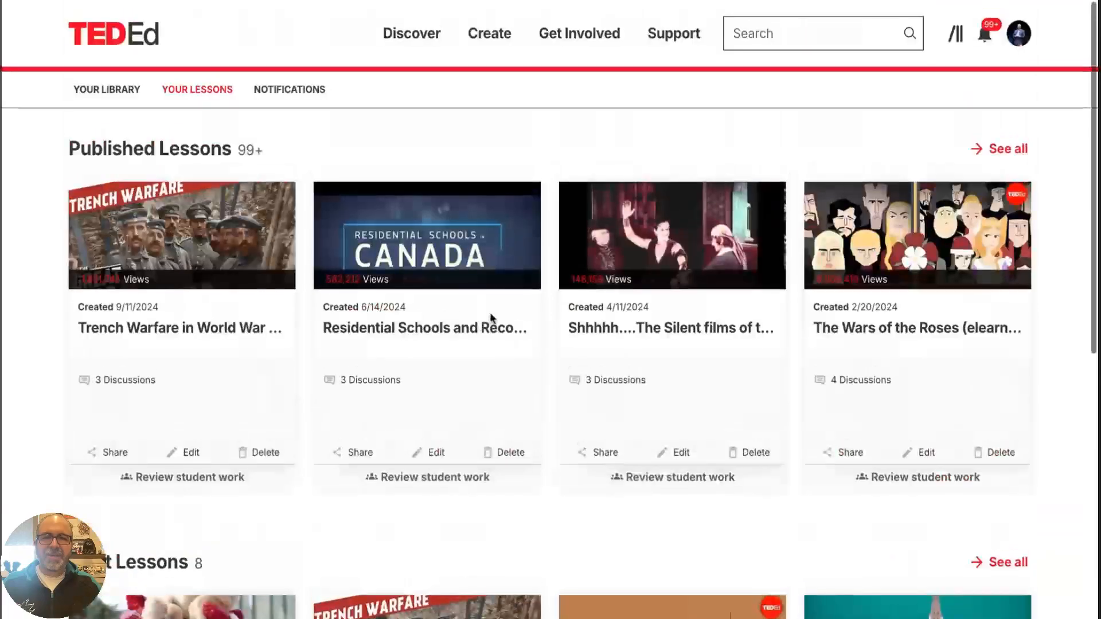
pyautogui.scroll(-5, 769, 290)
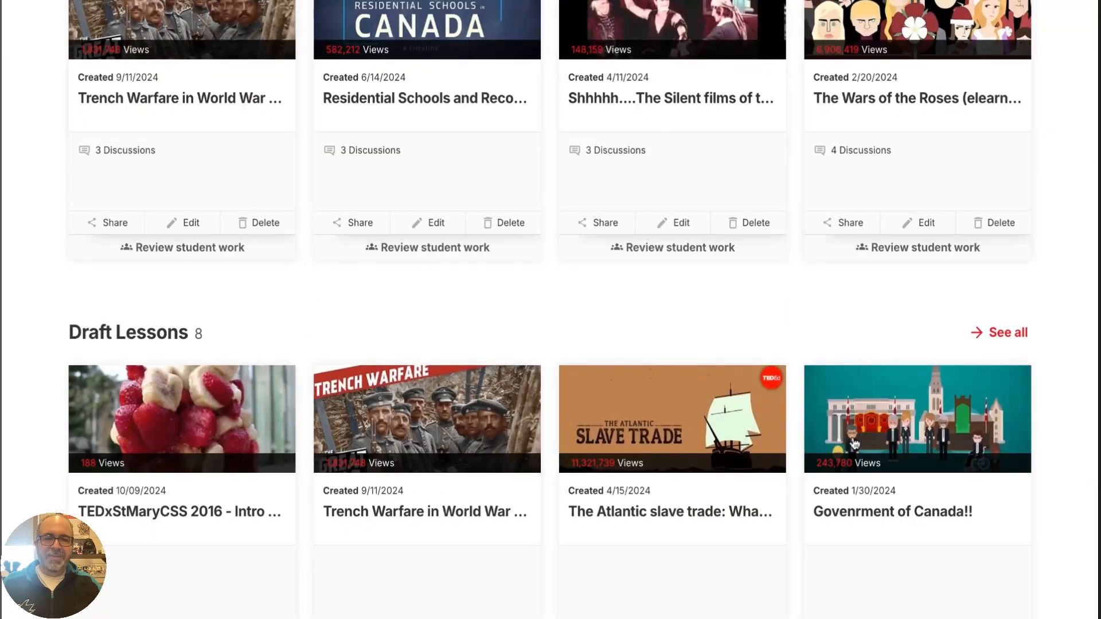
pyautogui.scroll(4, 870, 414)
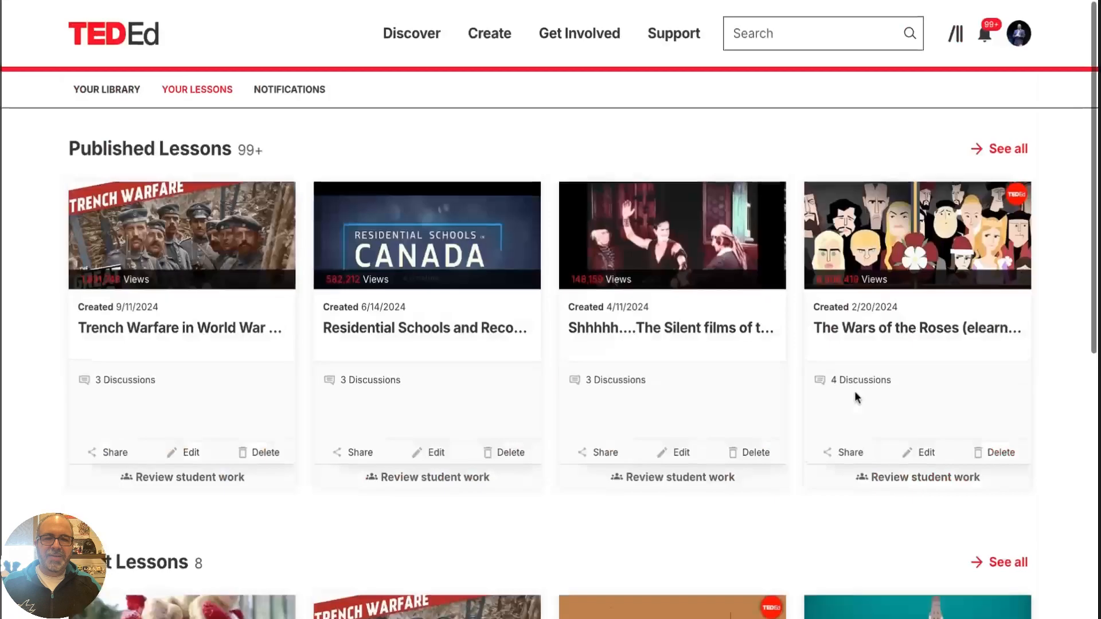
# Show all of the account's published lessons and browse through pages 1, 3 and 4 of the list
pyautogui.click(996, 151)
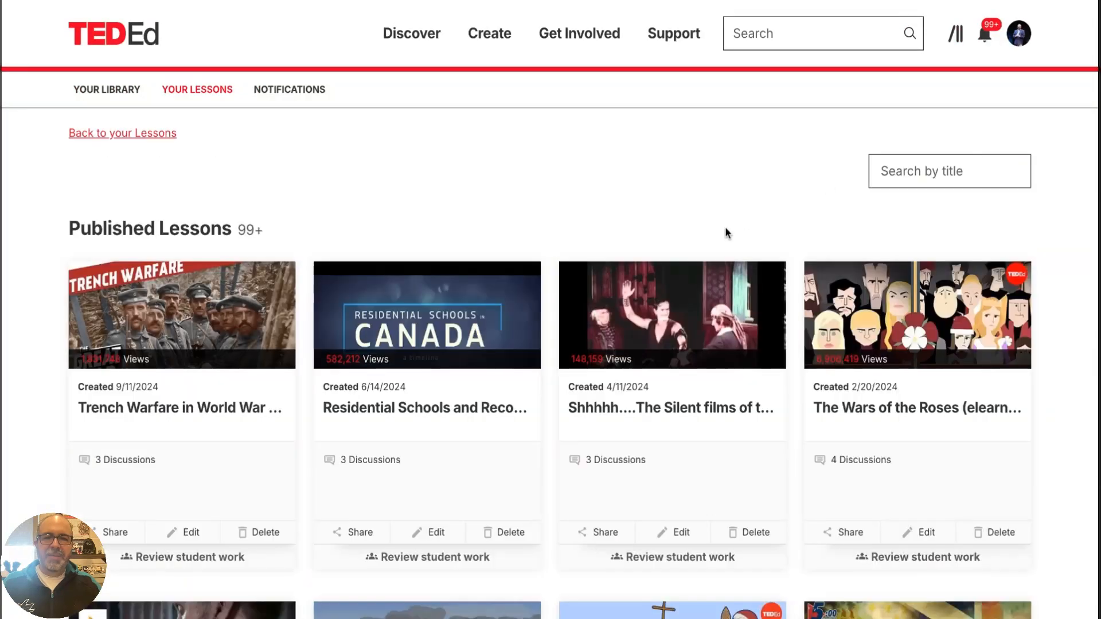
pyautogui.scroll(-3, 707, 242)
pyautogui.scroll(-10, 707, 242)
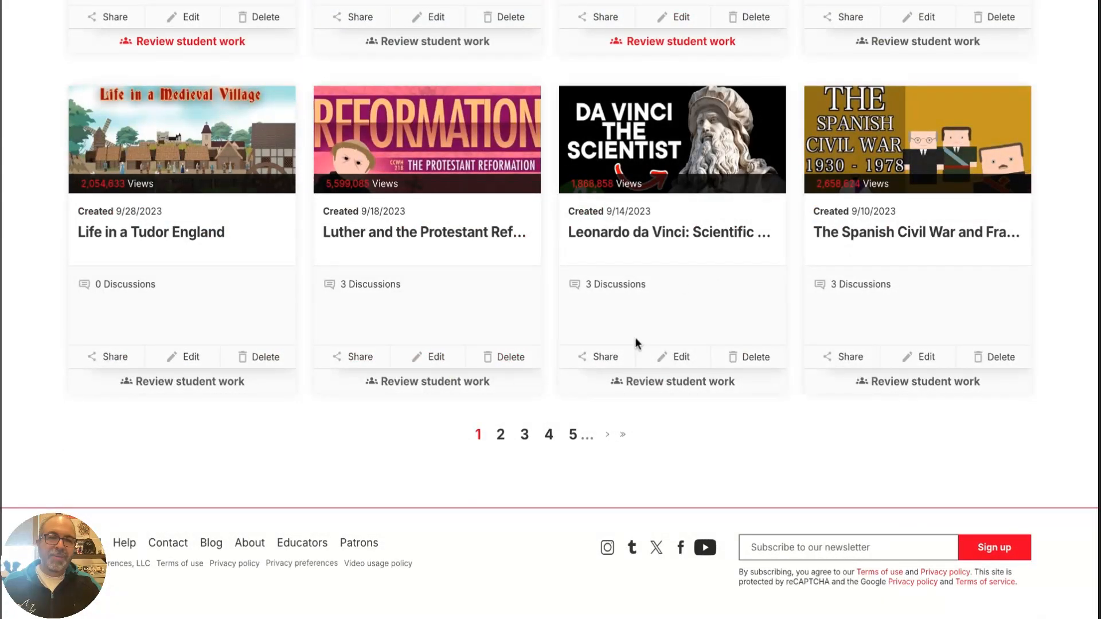
pyautogui.click(524, 439)
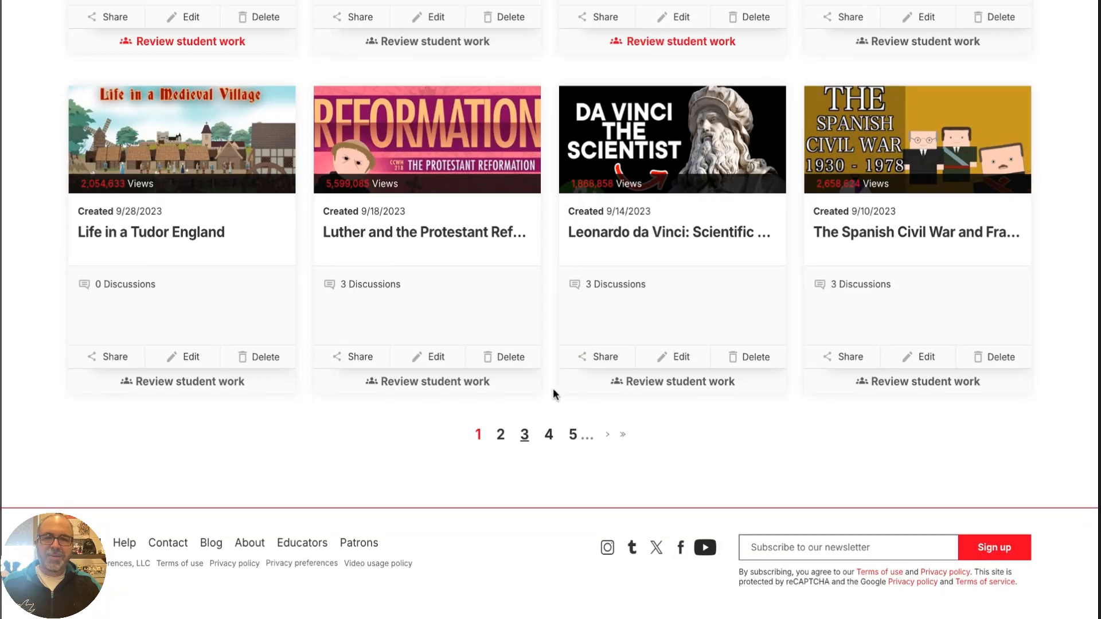
pyautogui.scroll(-5, 553, 389)
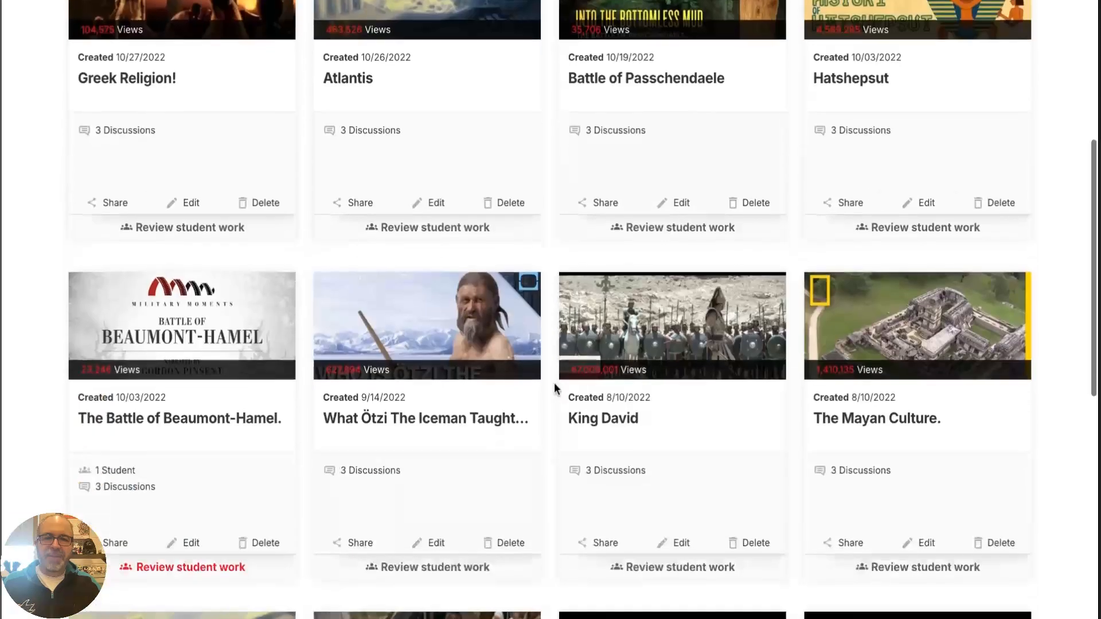
pyautogui.scroll(-8, 562, 457)
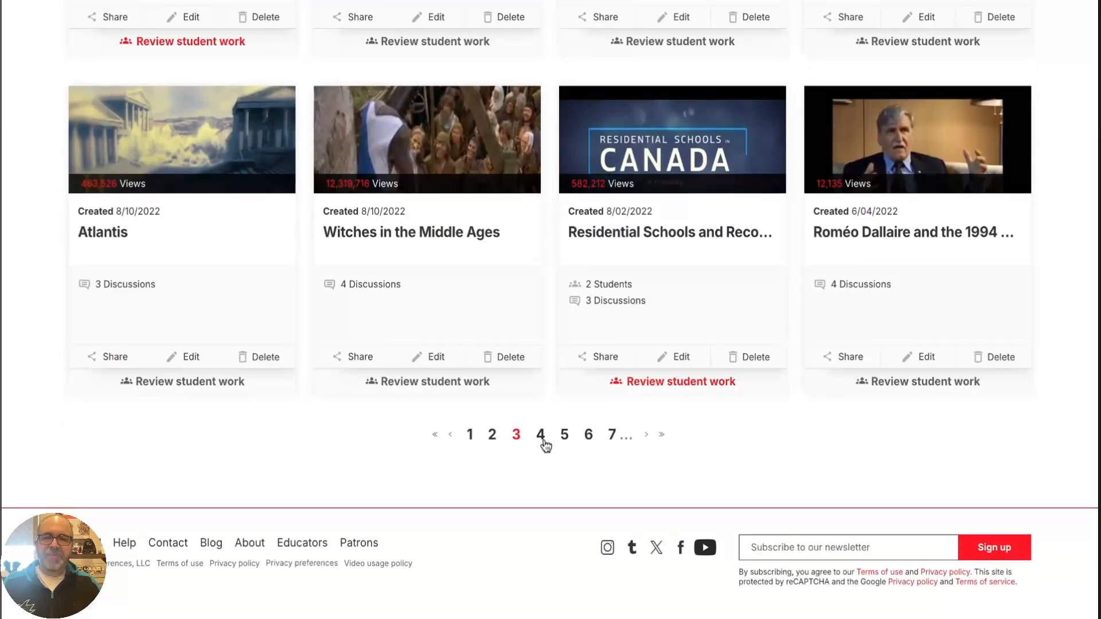
pyautogui.click(541, 439)
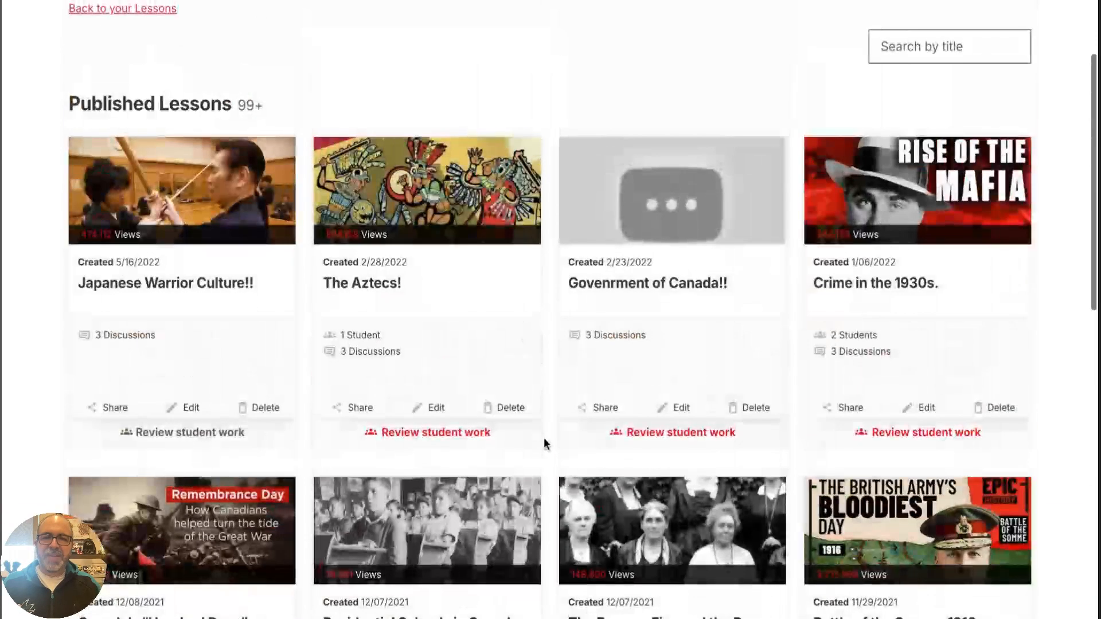
pyautogui.scroll(-5, 544, 438)
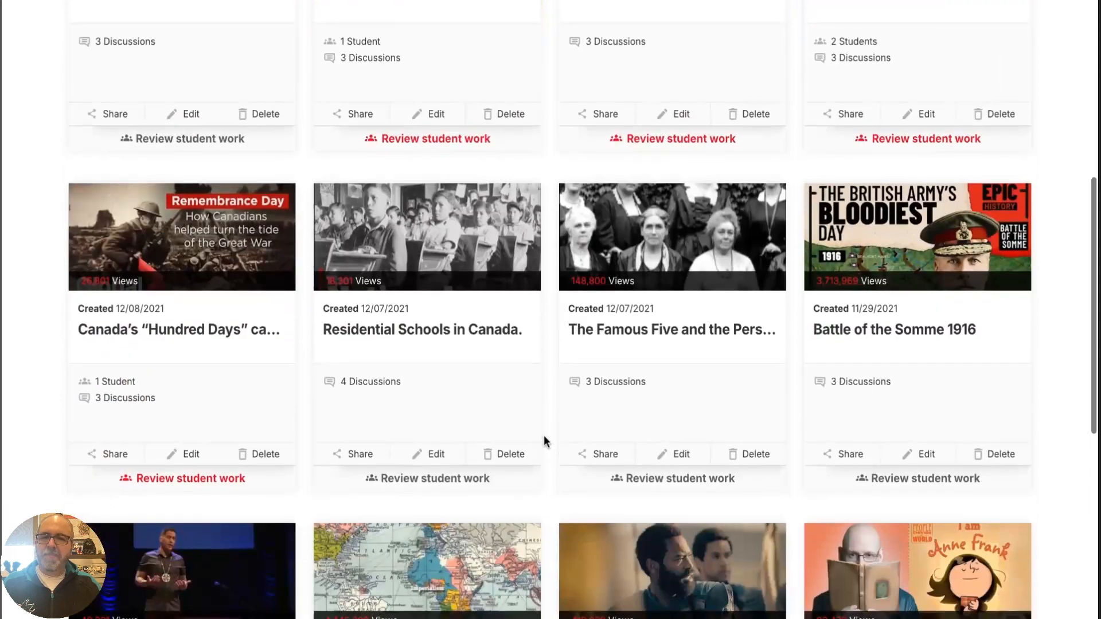
pyautogui.scroll(-3, 543, 435)
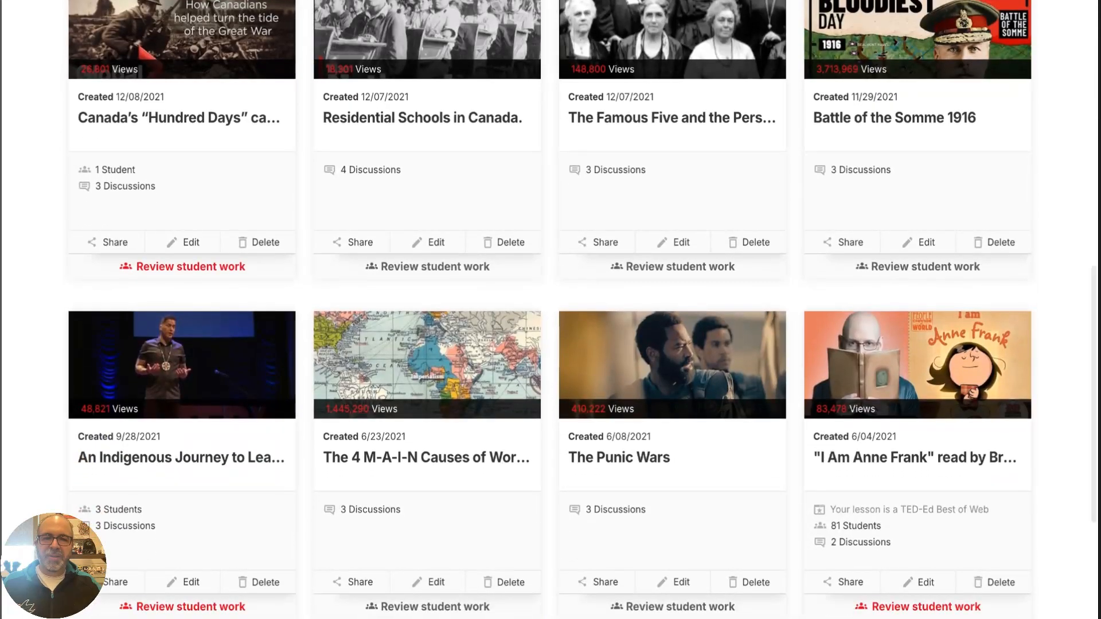
pyautogui.scroll(1, 530, 400)
pyautogui.scroll(9, 531, 400)
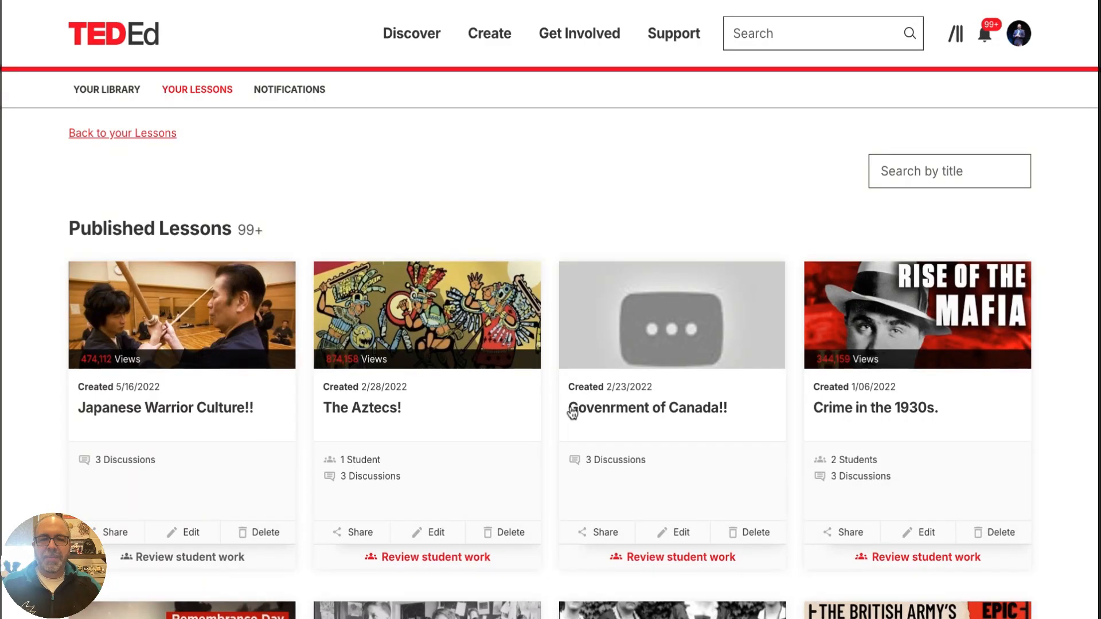
# Start creating a new lesson and search for source videos with the keyword "Batman"
pyautogui.moveTo(490, 35)
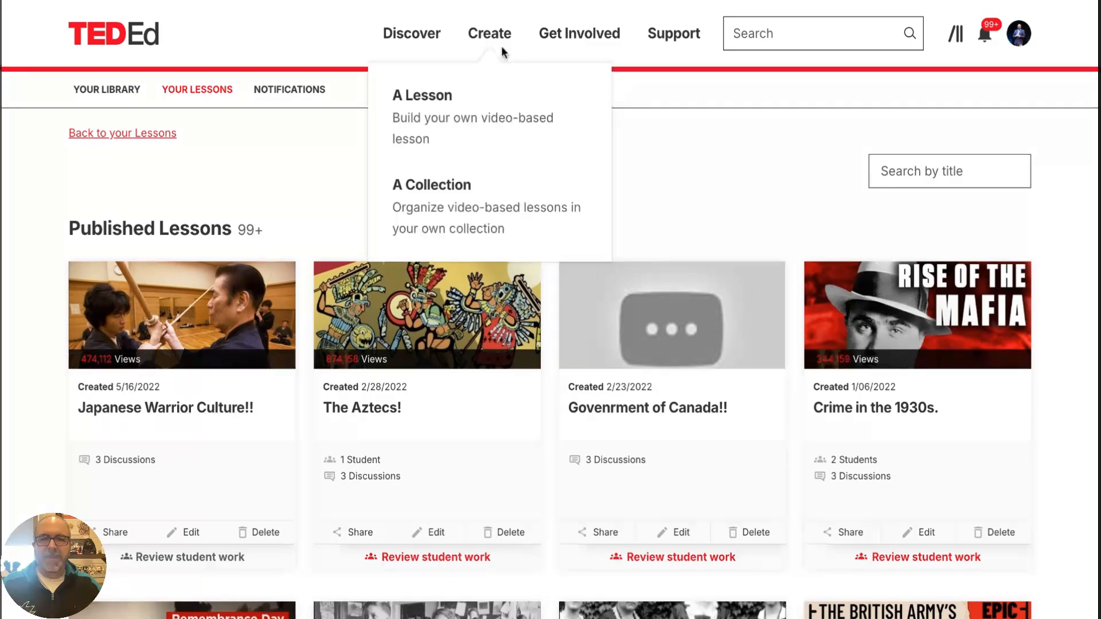
pyautogui.click(445, 96)
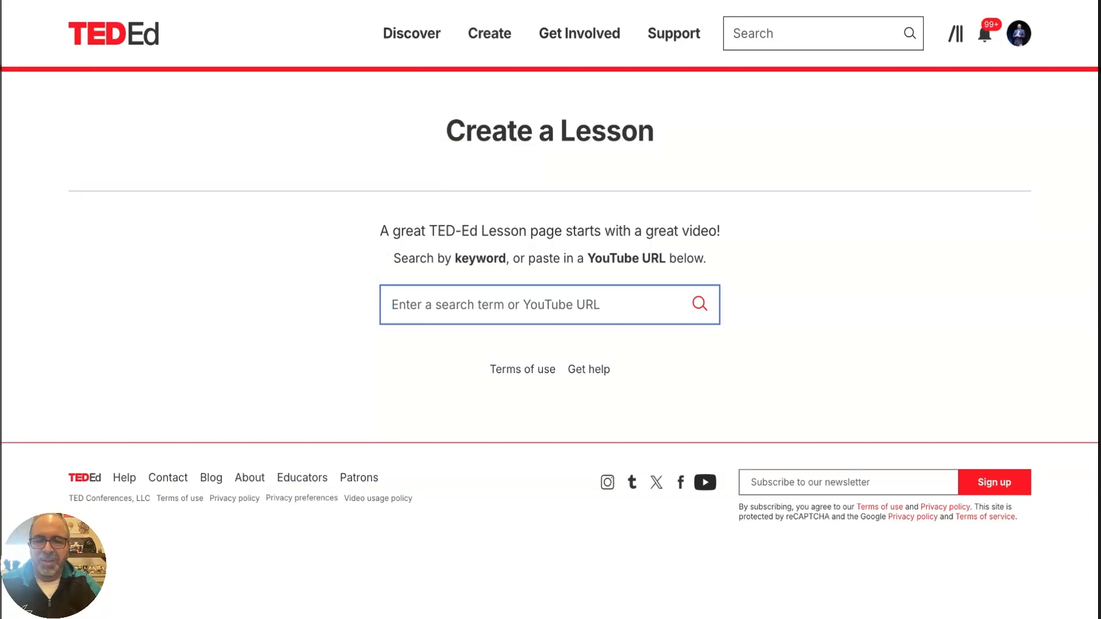
pyautogui.write('Batman')
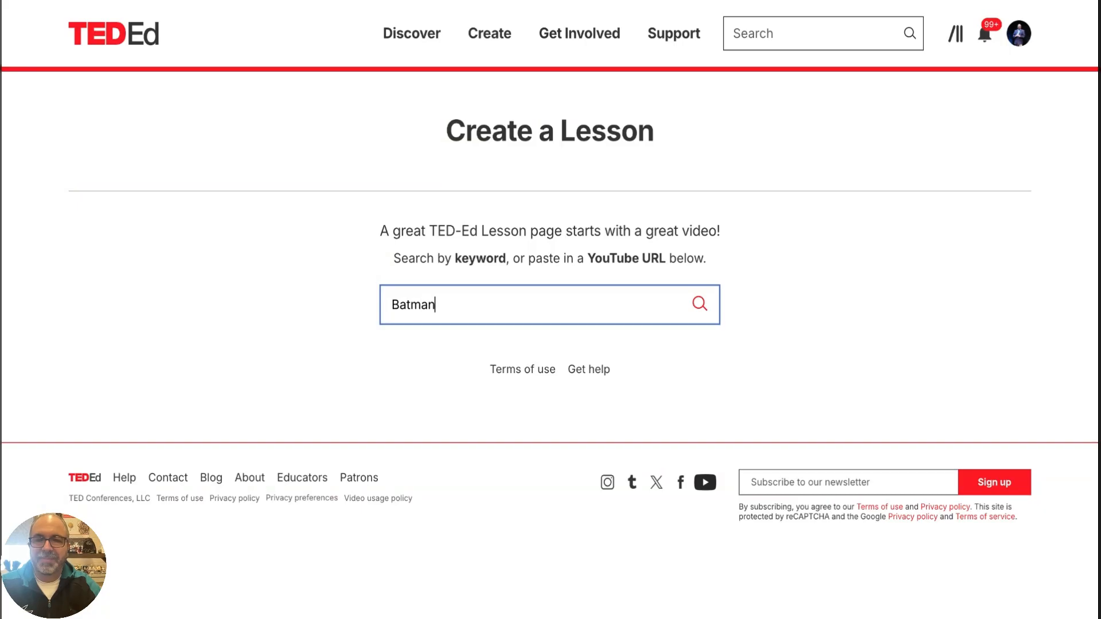
pyautogui.press('Return')
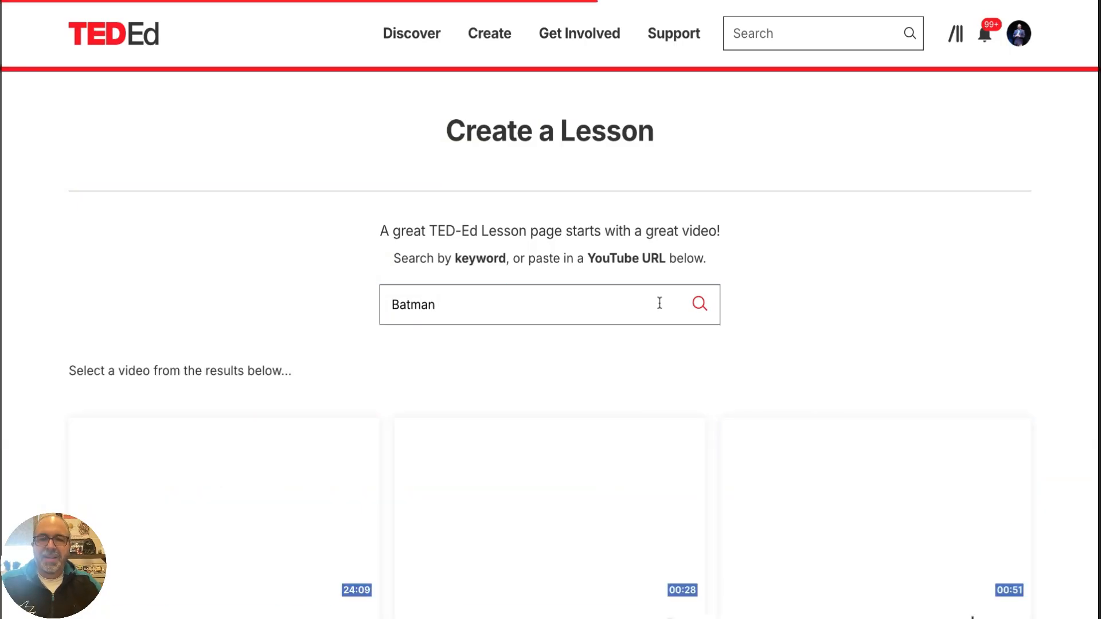
# Browse to page 2 of the Batman results and select the video "Batman: The Animated Series | Remastered Opening Titles"
pyautogui.scroll(-5, 758, 297)
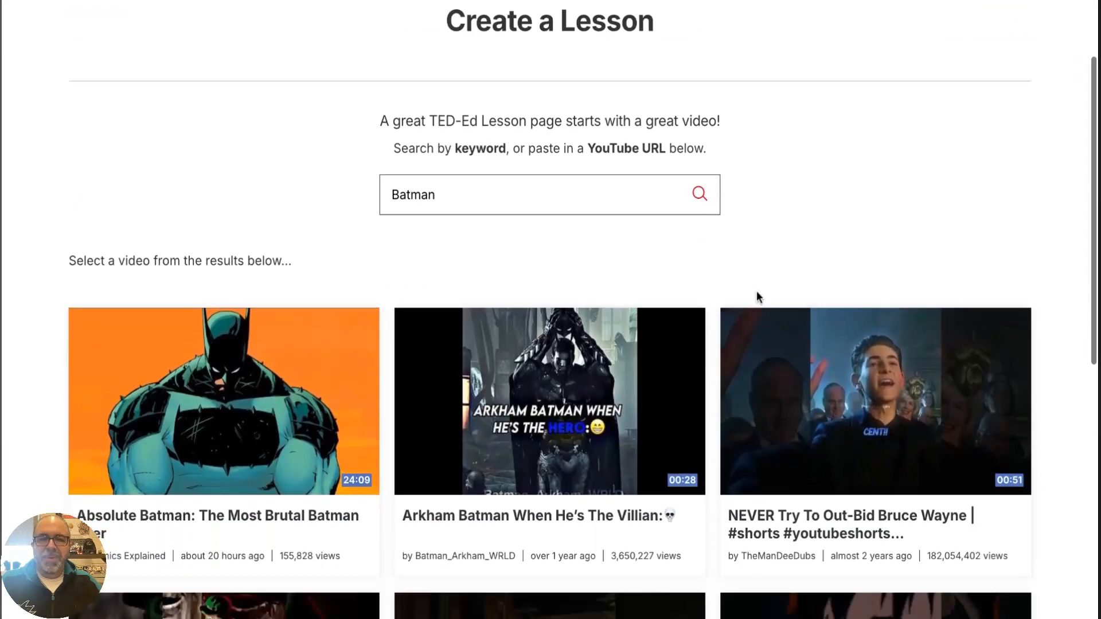
pyautogui.scroll(-4, 549, 512)
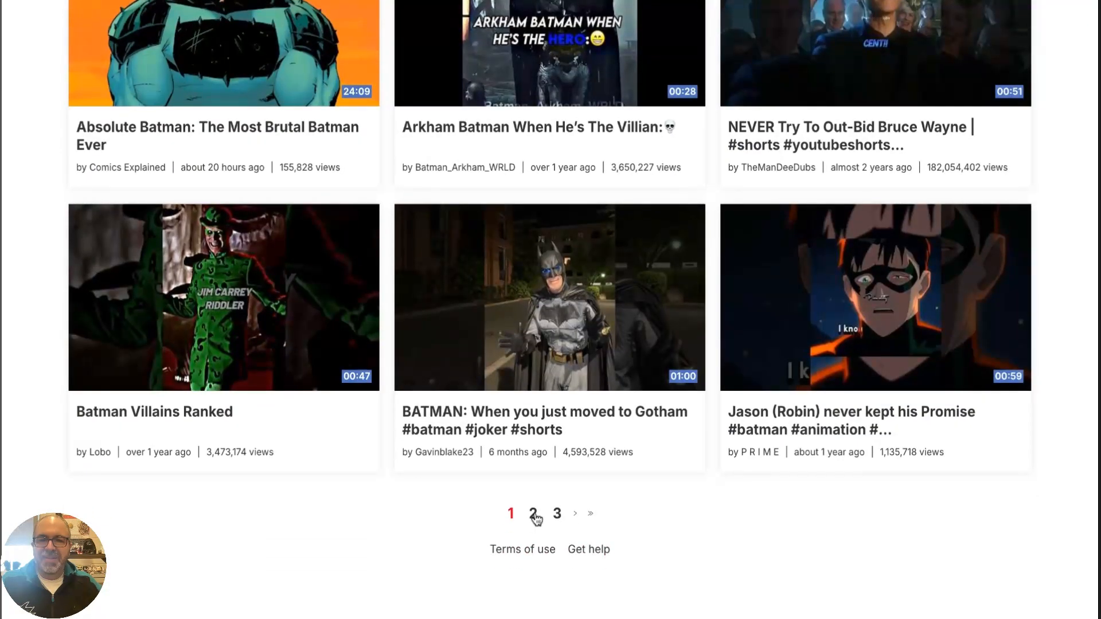
pyautogui.click(534, 514)
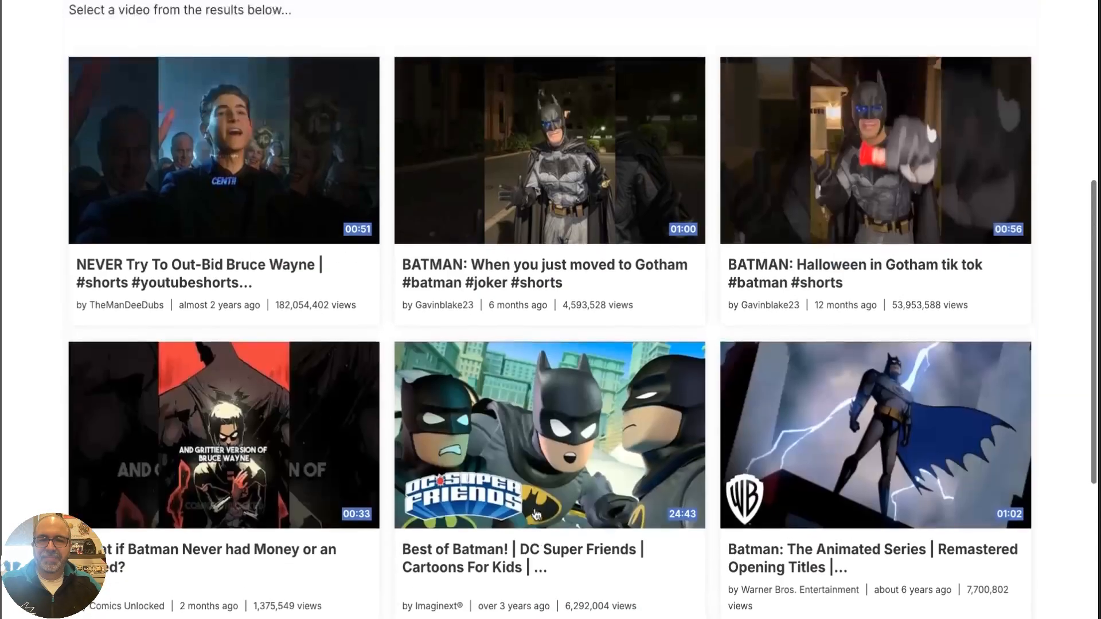
pyautogui.scroll(-1, 549, 458)
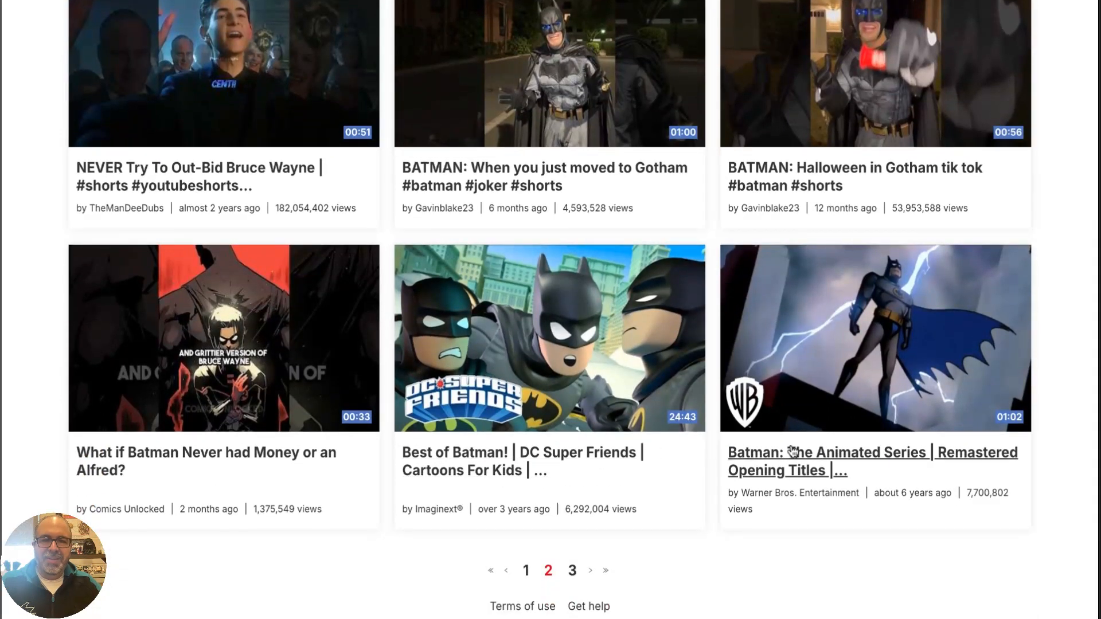
pyautogui.click(792, 455)
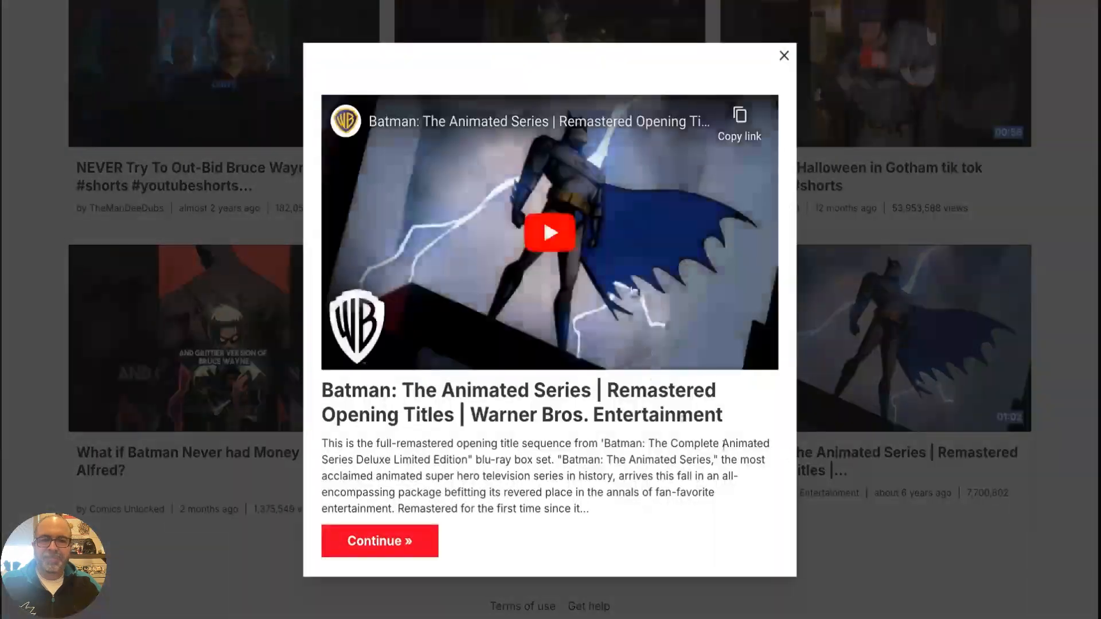
# Play the selected video's preview, skip ahead through it, and pause it
pyautogui.click(567, 242)
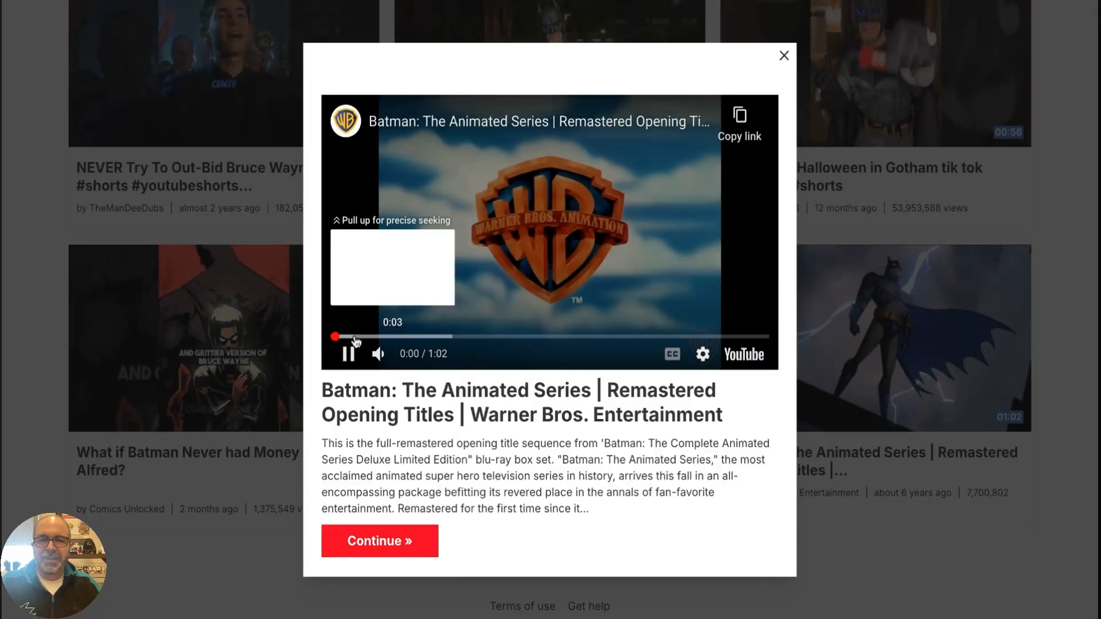
pyautogui.moveTo(396, 343); pyautogui.dragTo(455, 337)
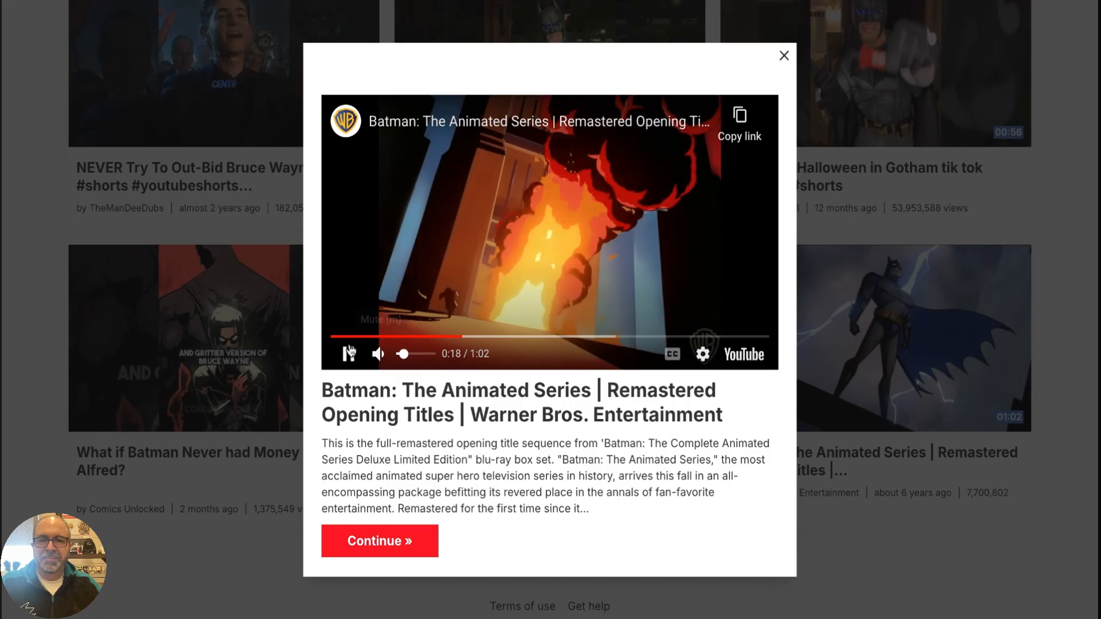
pyautogui.moveTo(393, 337); pyautogui.dragTo(571, 337)
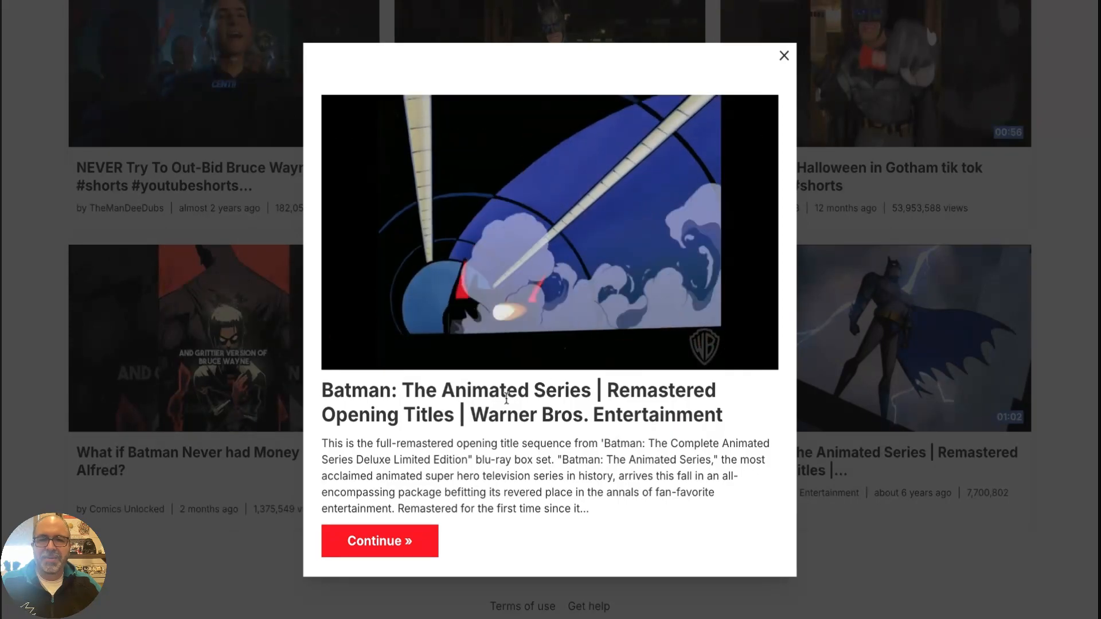
pyautogui.click(350, 360)
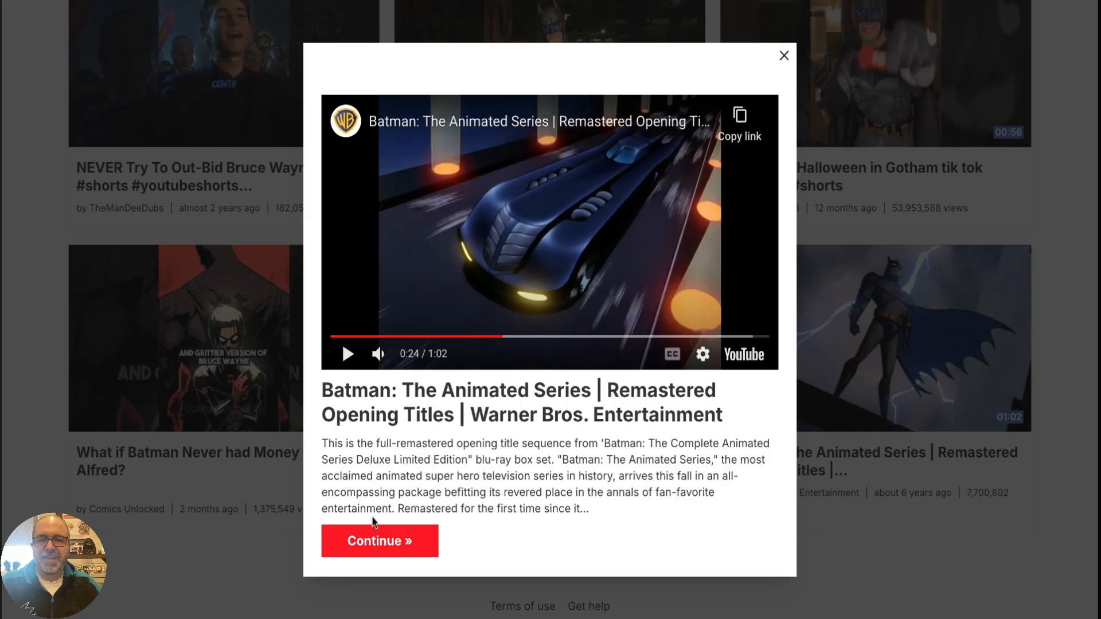
# Continue to the lesson editor with the selected video, and view its change-video option without replacing the video
pyautogui.click(373, 536)
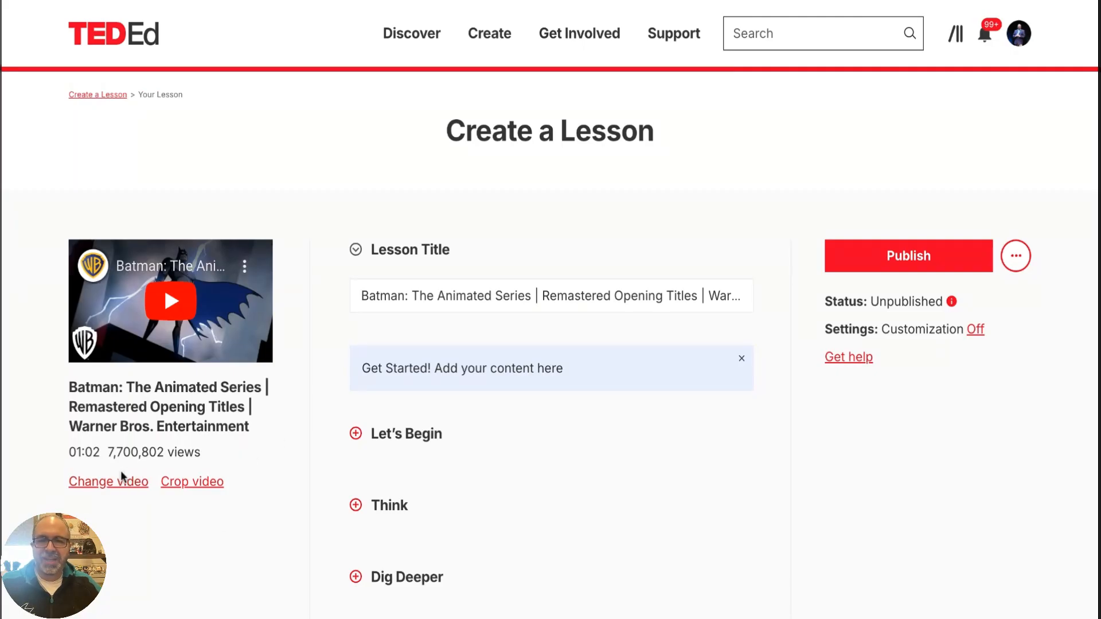
pyautogui.click(109, 485)
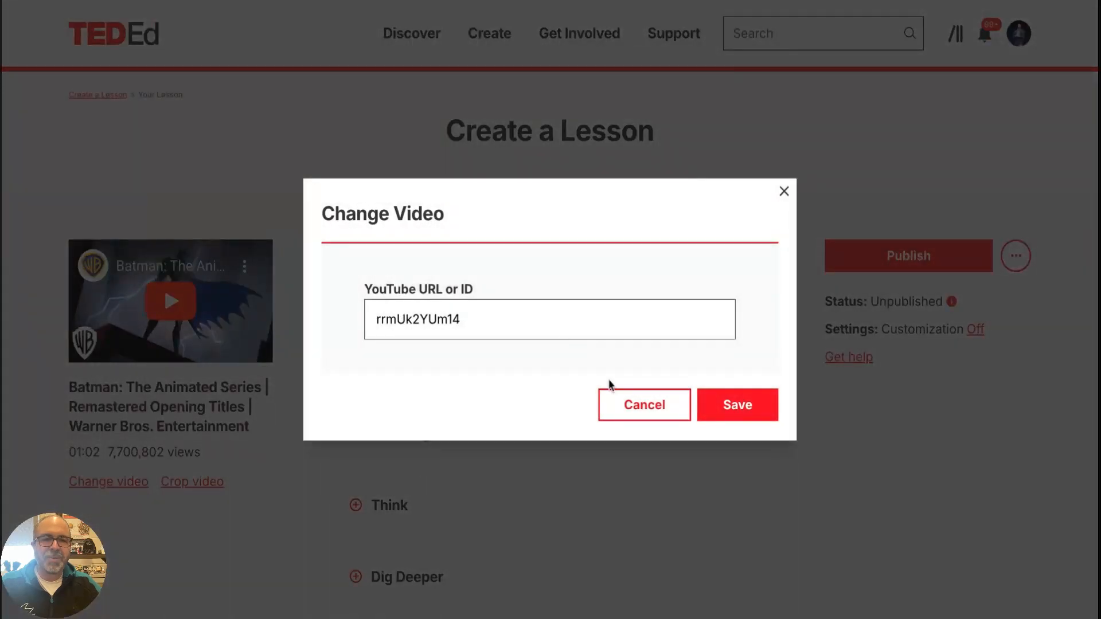
pyautogui.click(616, 402)
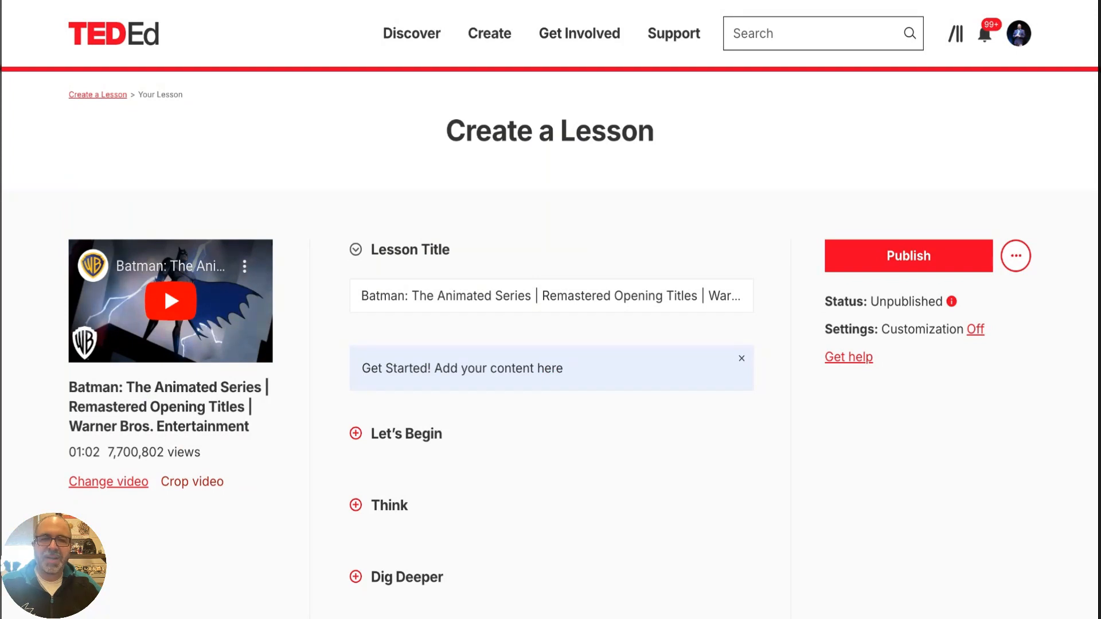
# Shorten the lesson title to "Batman: The Animated Series" and save it
pyautogui.scroll(-3, 266, 451)
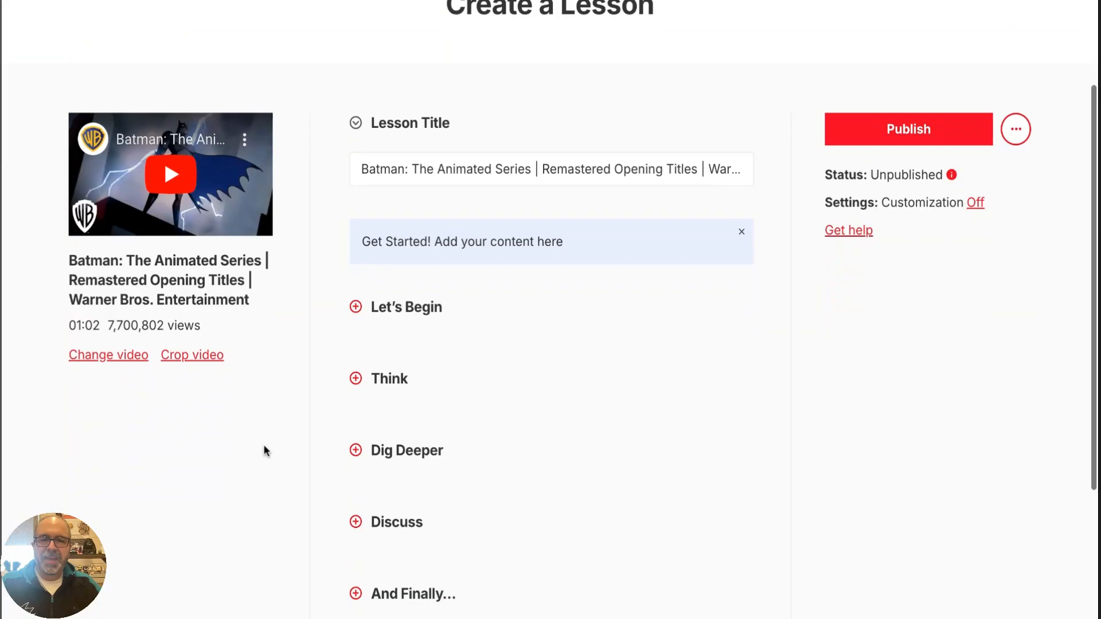
pyautogui.scroll(-2, 264, 448)
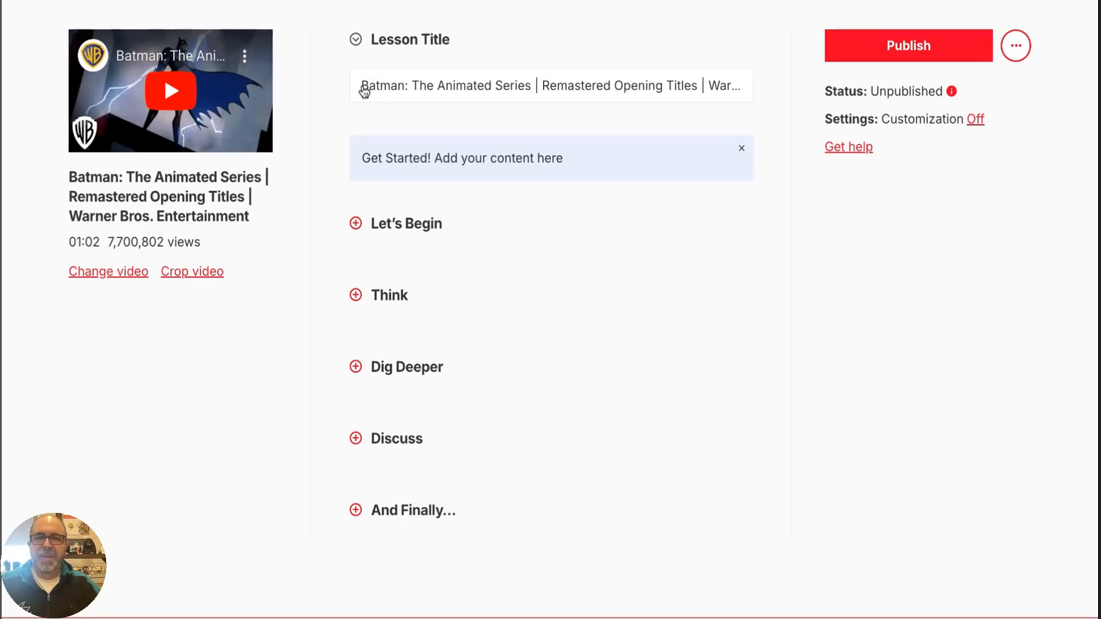
pyautogui.click(366, 90)
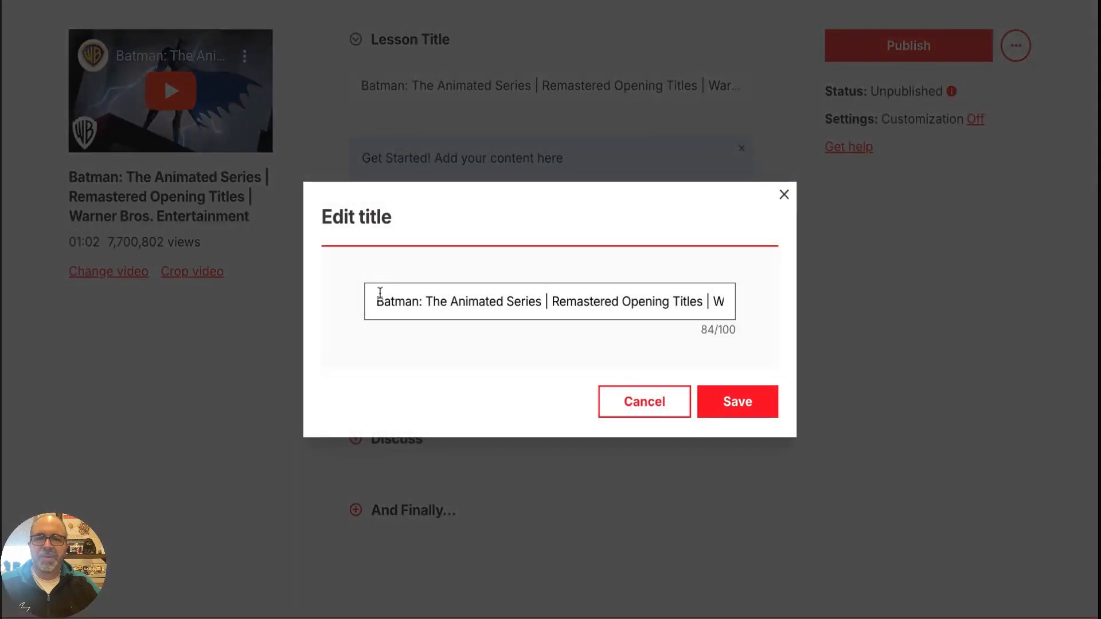
pyautogui.moveTo(376, 300); pyautogui.dragTo(543, 301)
pyautogui.click(707, 302)
pyautogui.press('BackSpace')
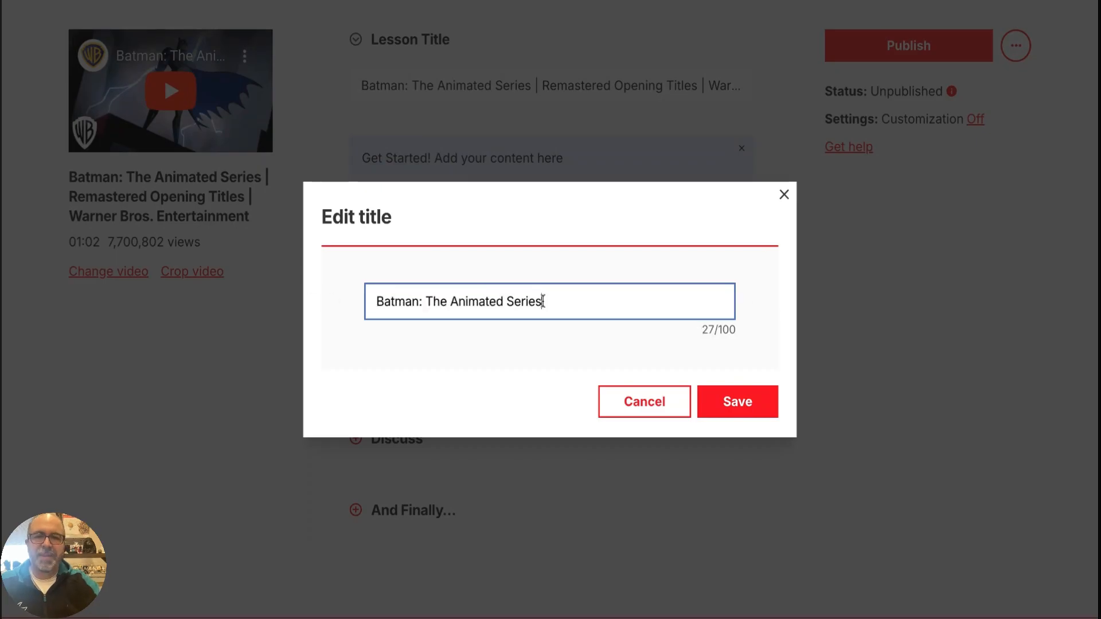
pyautogui.click(724, 407)
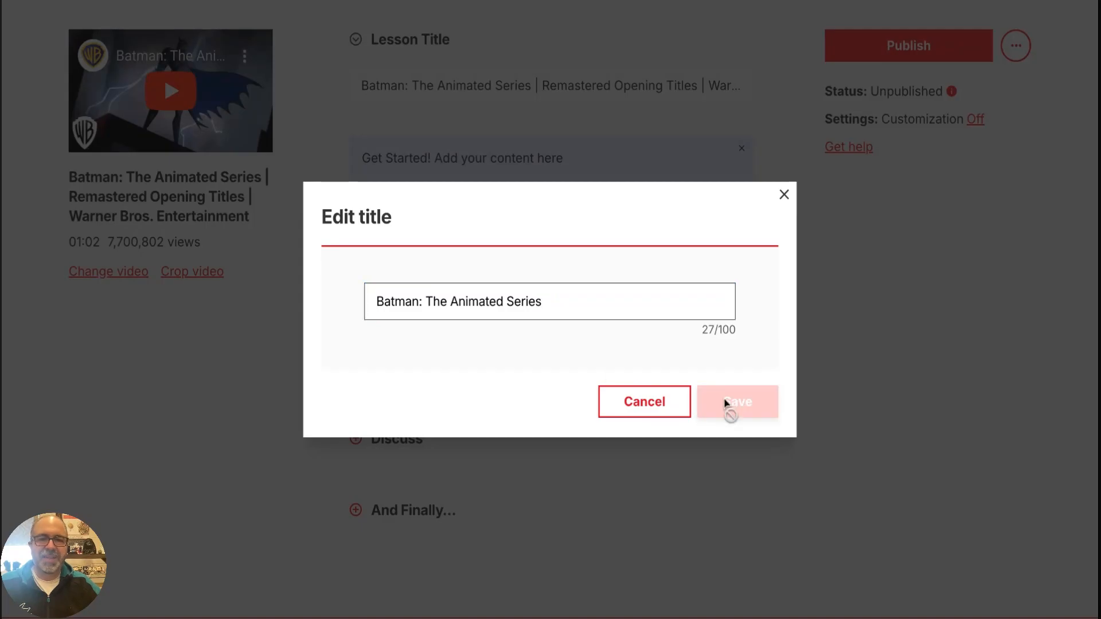
# Add the introduction "Today we will learn about Batman" to the Let's Begin section and save it
pyautogui.click(356, 229)
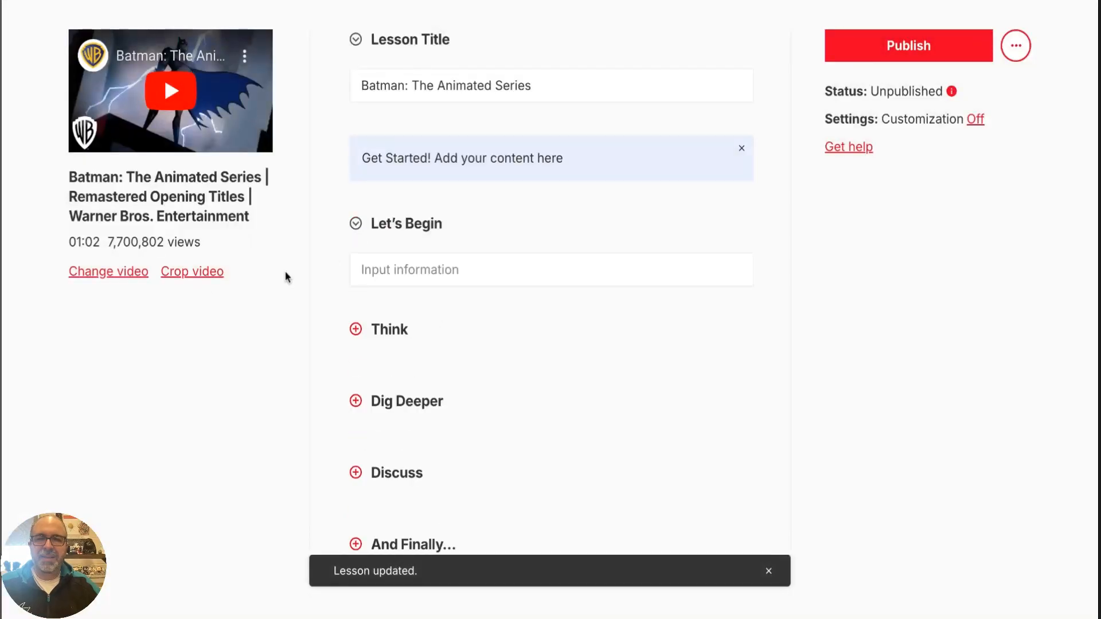
pyautogui.click(380, 284)
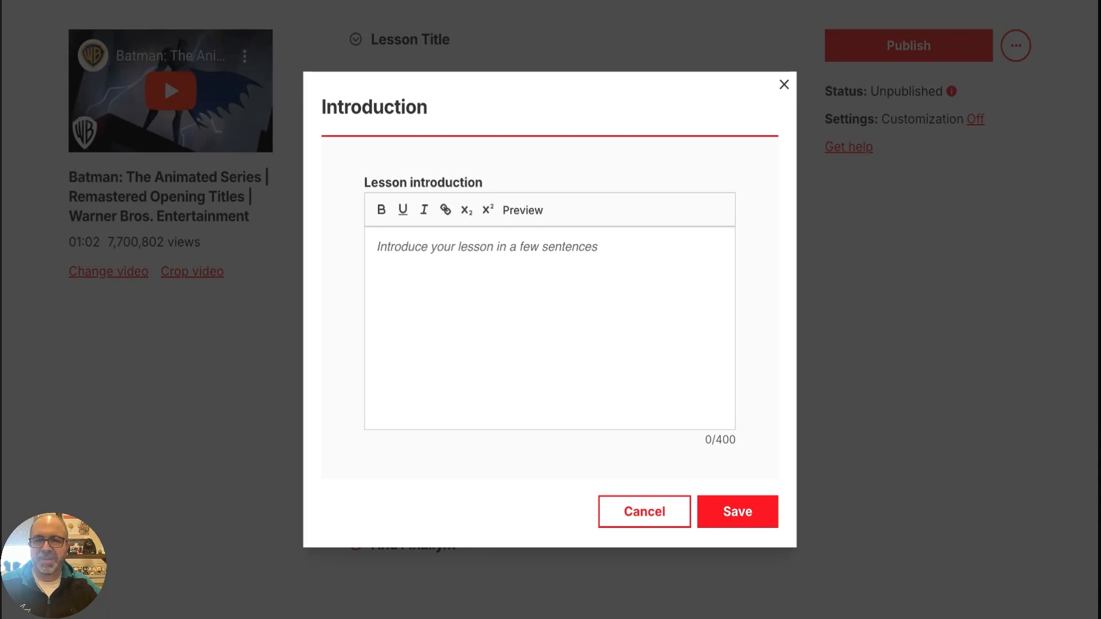
pyautogui.click(379, 246)
pyautogui.write('Today w')
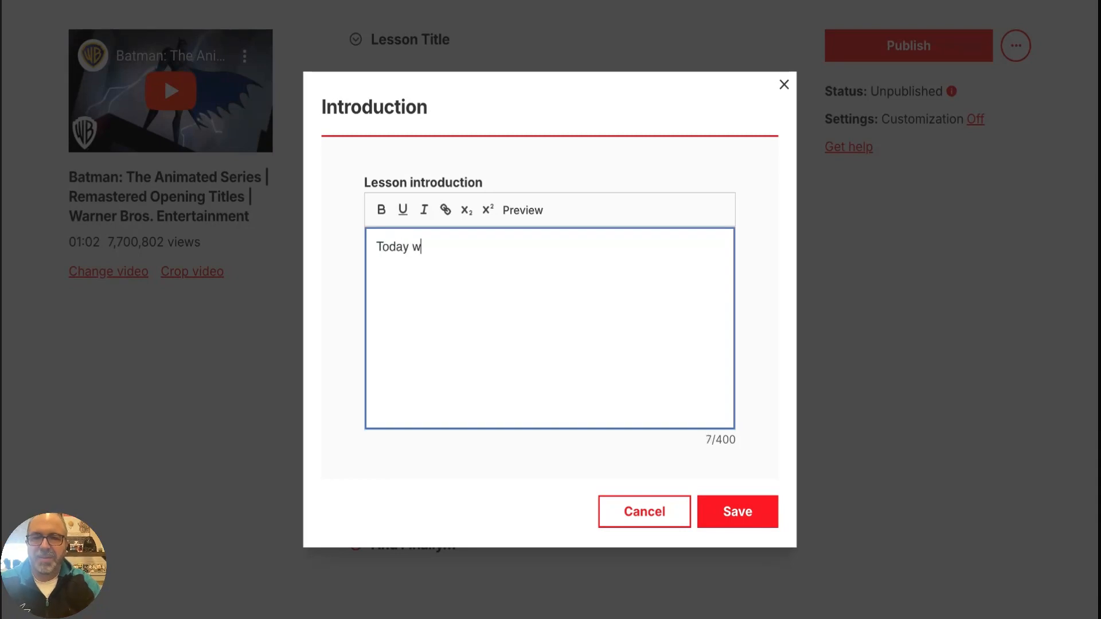
pyautogui.write('e will le')
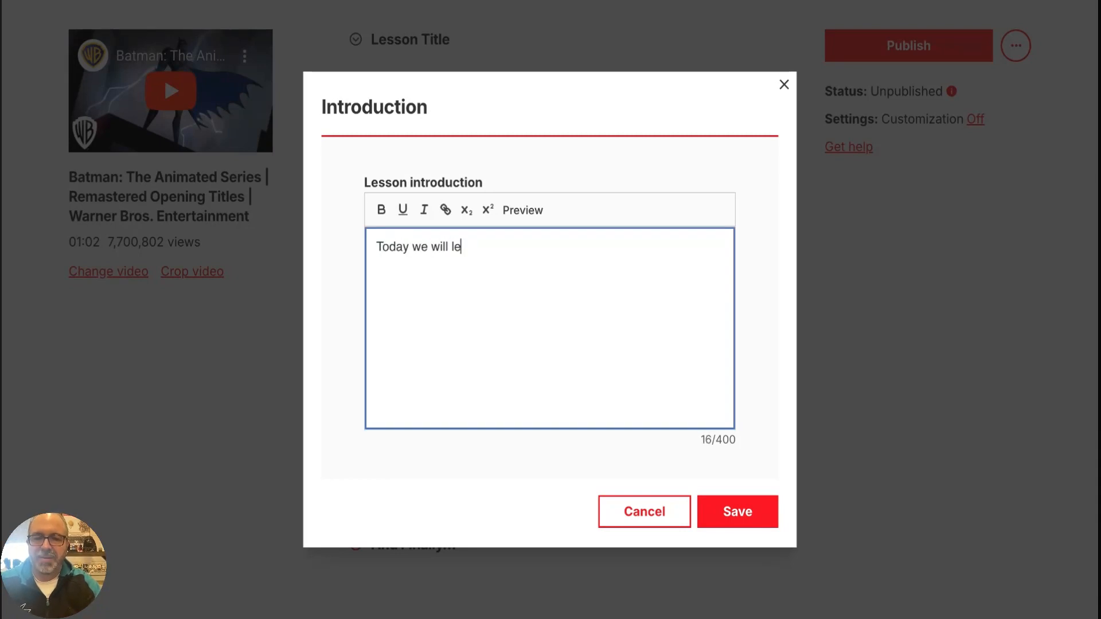
pyautogui.write('arn about Batman')
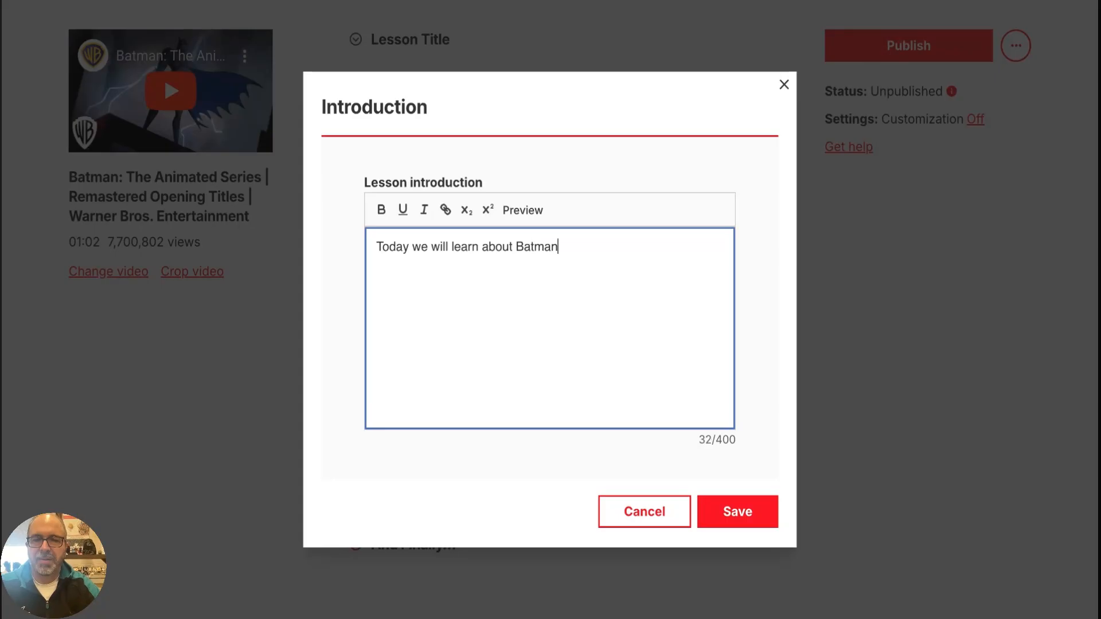
pyautogui.click(733, 522)
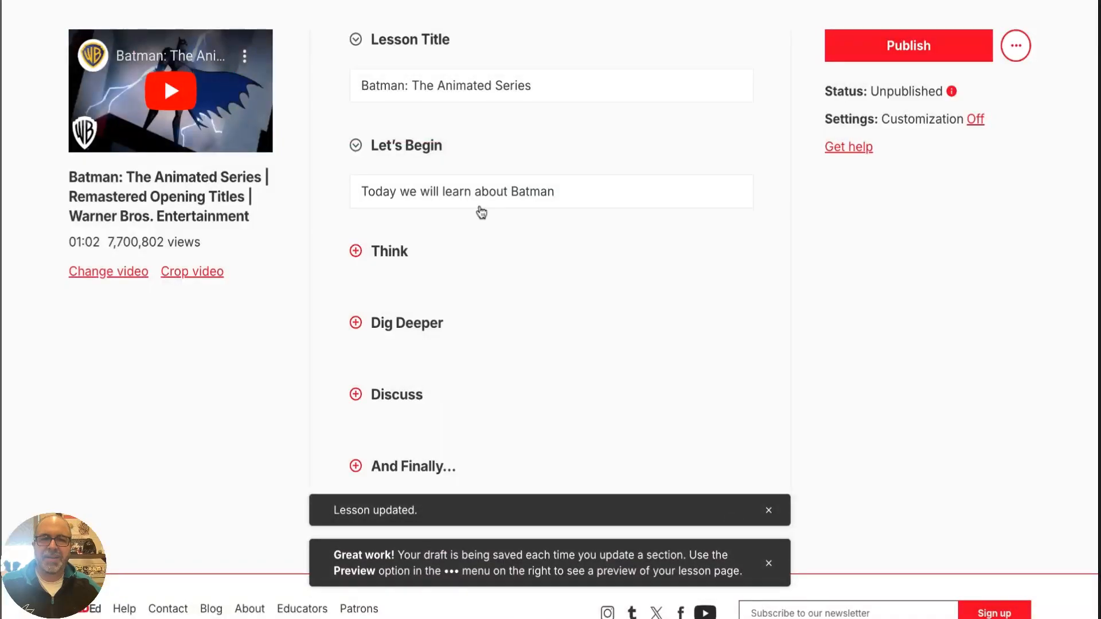
# Start a multiple choice question in the Think section and set its video hint to 0:08
pyautogui.click(353, 251)
pyautogui.click(409, 299)
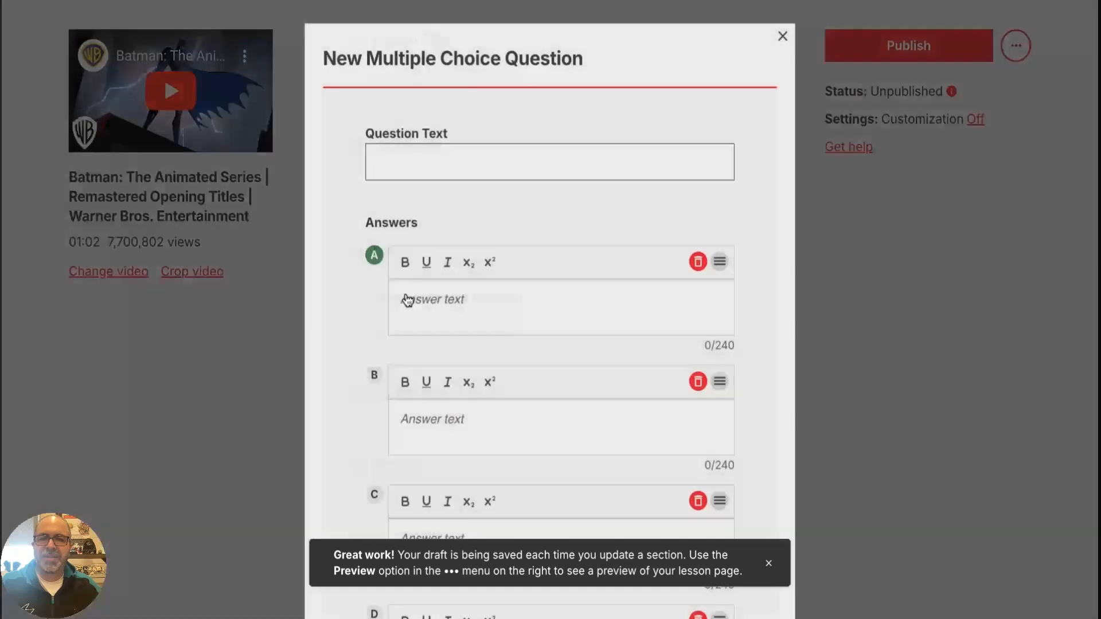
pyautogui.scroll(-5, 409, 275)
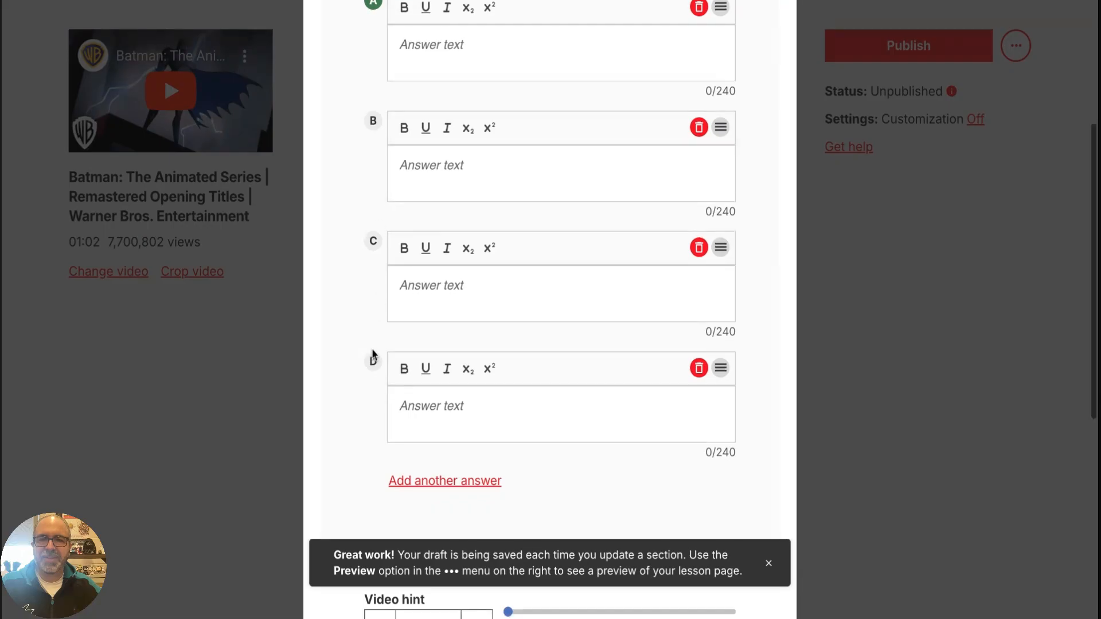
pyautogui.scroll(1, 372, 348)
pyautogui.scroll(-3, 372, 349)
pyautogui.scroll(-6, 372, 347)
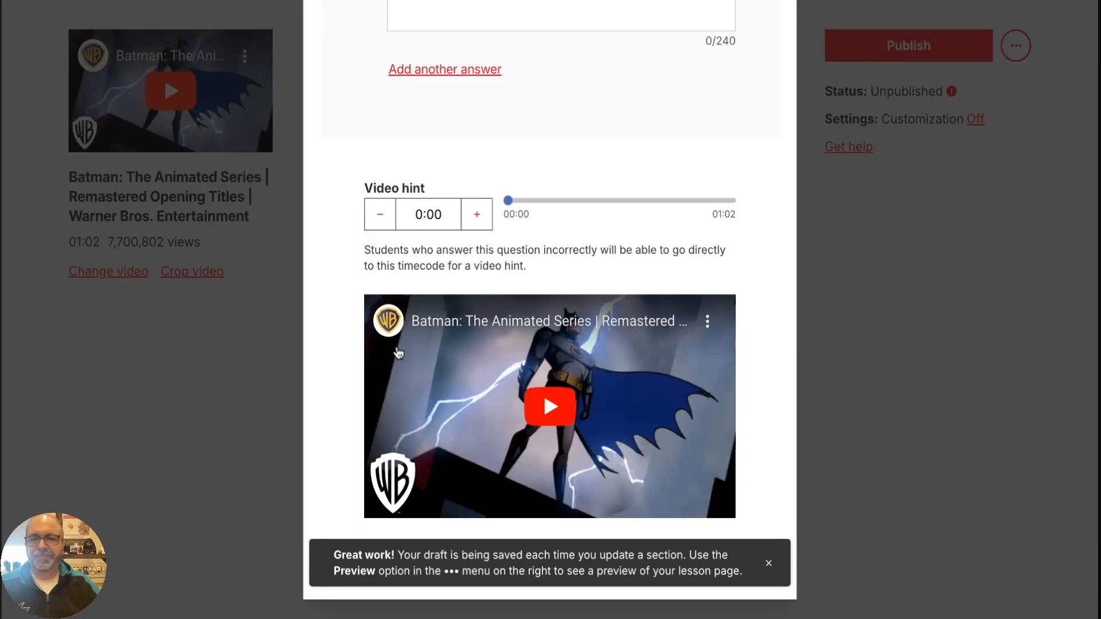
pyautogui.moveTo(502, 201); pyautogui.dragTo(535, 202)
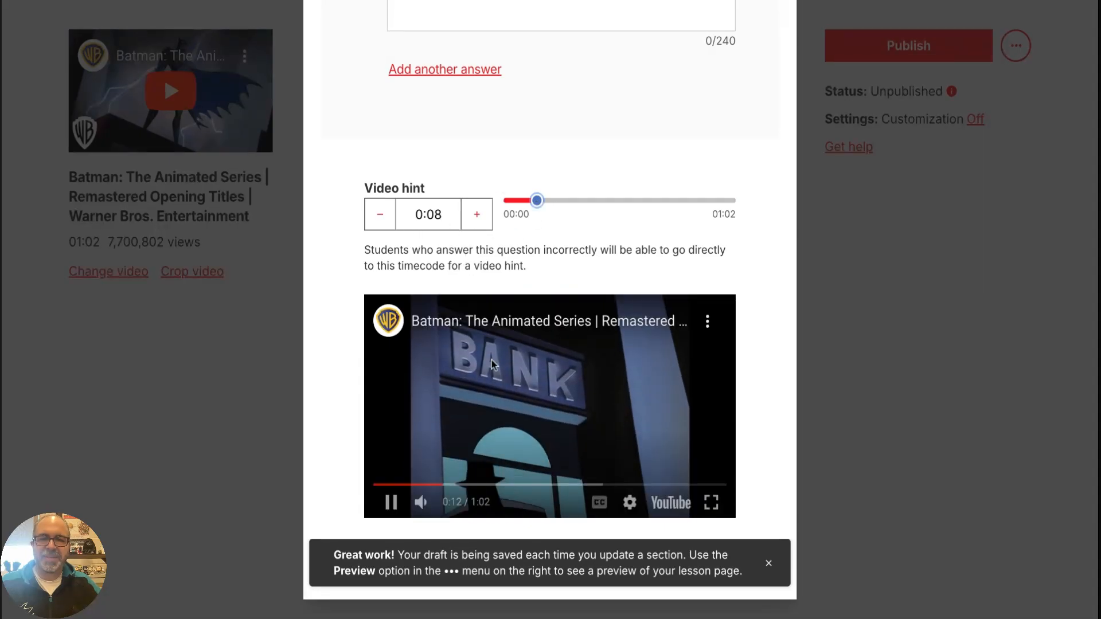
pyautogui.click(389, 510)
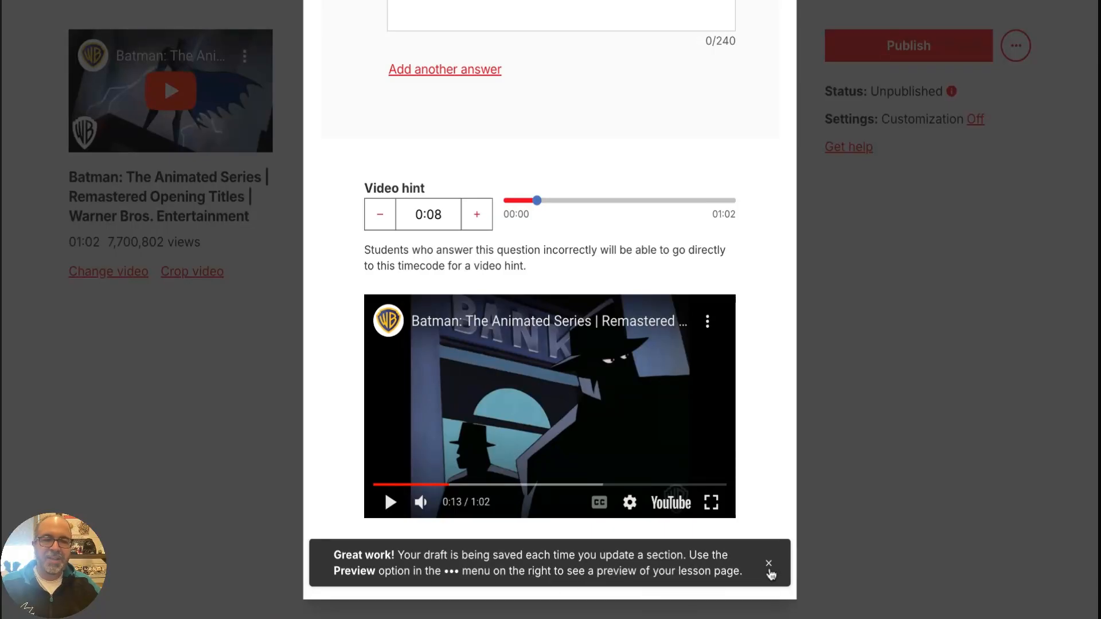
pyautogui.click(769, 564)
# Enter the question text "Batman" with "Yes" as answer A and "No" as answer B
pyautogui.scroll(5, 727, 524)
pyautogui.scroll(5, 726, 524)
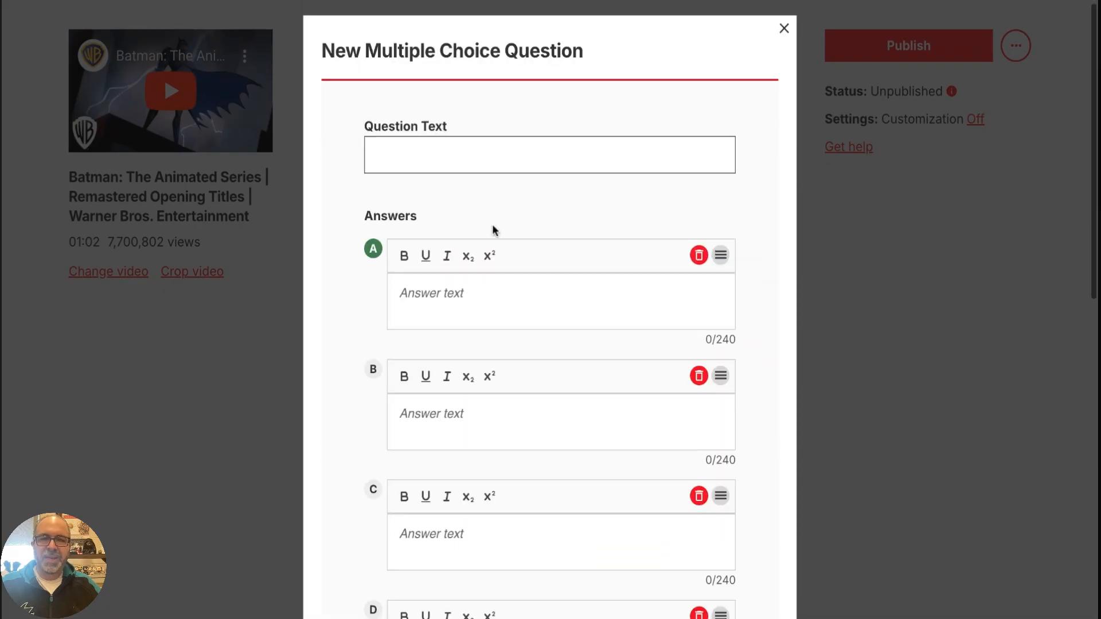
pyautogui.click(465, 159)
pyautogui.write('Batman')
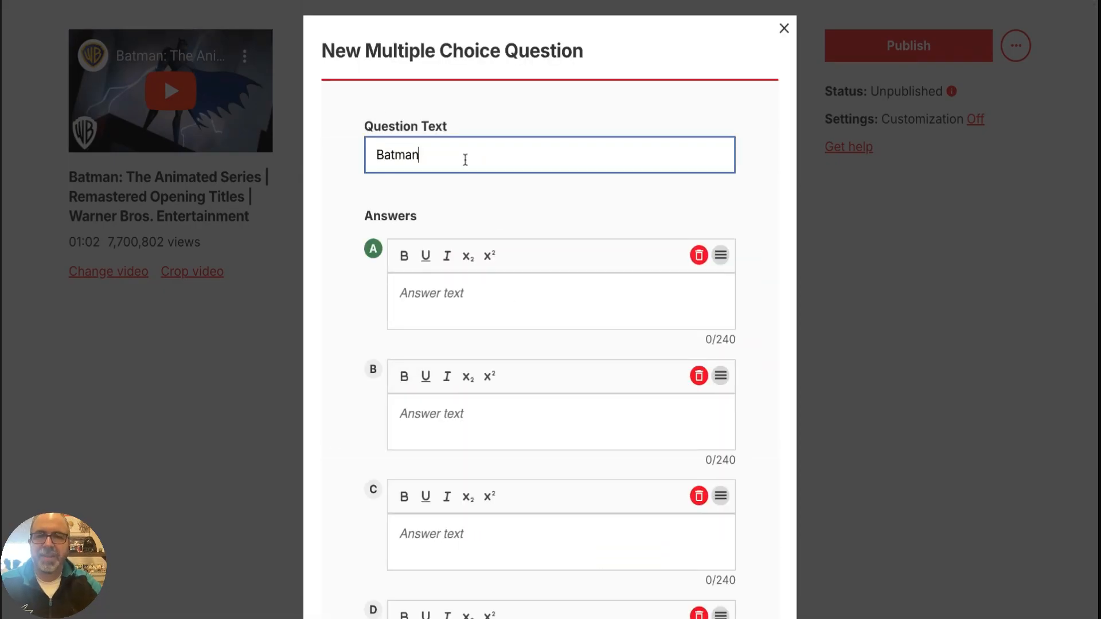
pyautogui.click(455, 287)
pyautogui.write('Yes')
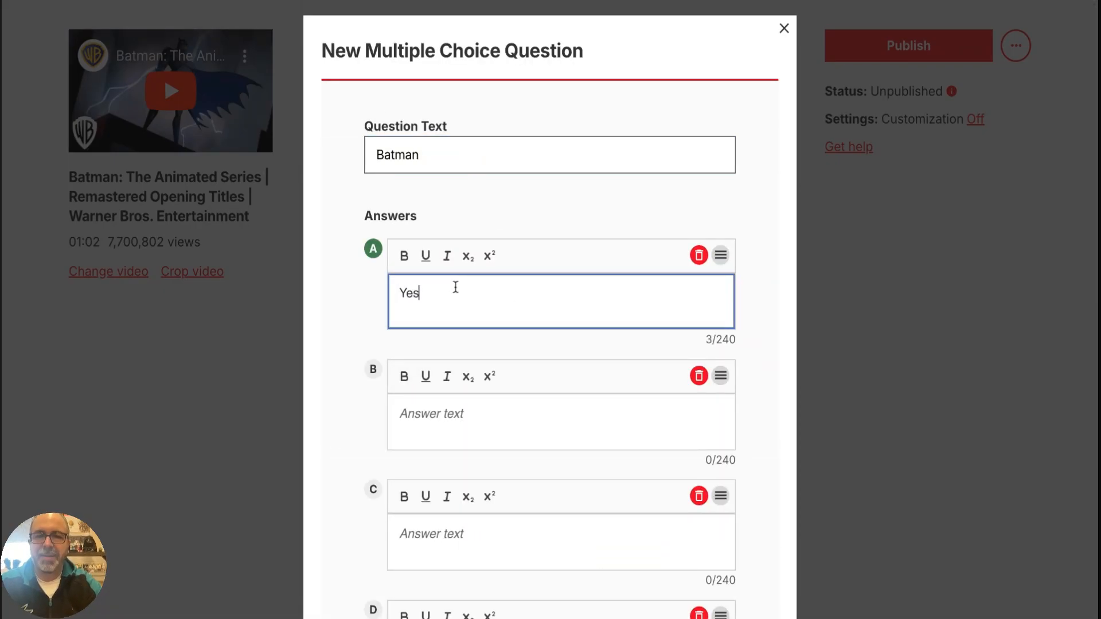
pyautogui.click(464, 427)
pyautogui.write('No')
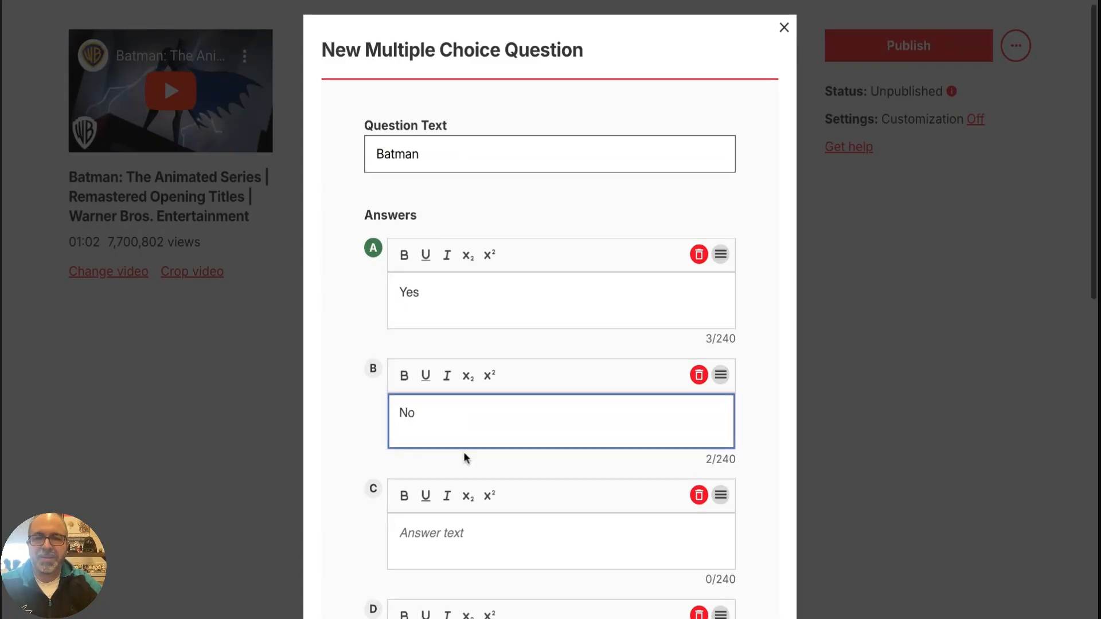
# Fill in answer C with "Maybe" and answer D with "Joker", and save the multiple choice question
pyautogui.scroll(-2, 463, 452)
pyautogui.click(444, 417)
pyautogui.write('Maybe')
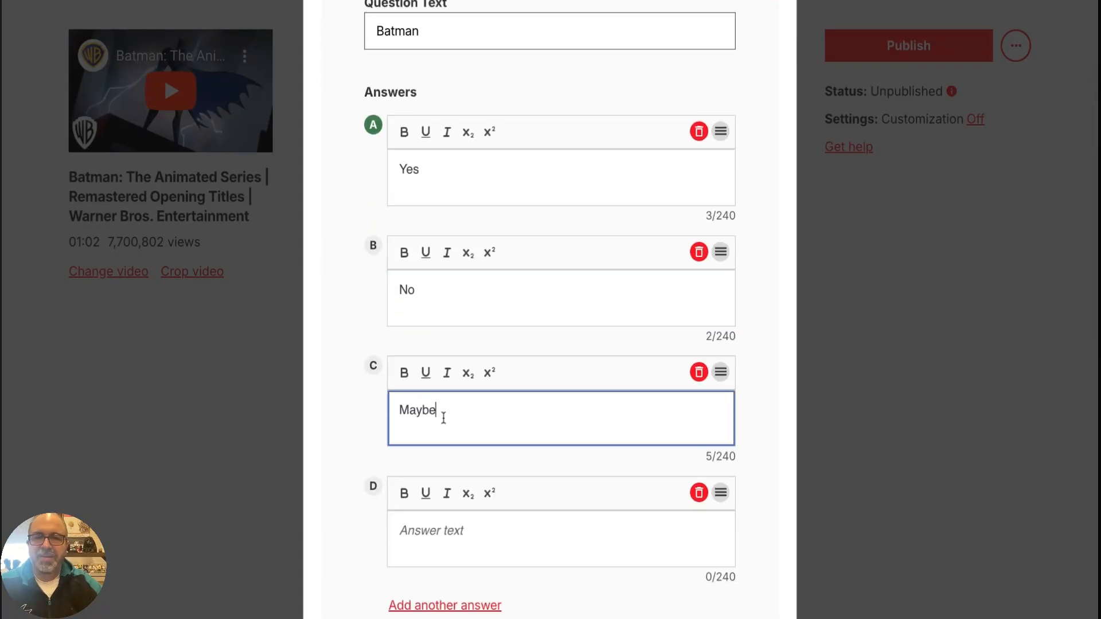
pyautogui.scroll(-2, 443, 418)
pyautogui.click(444, 413)
pyautogui.write('Joker')
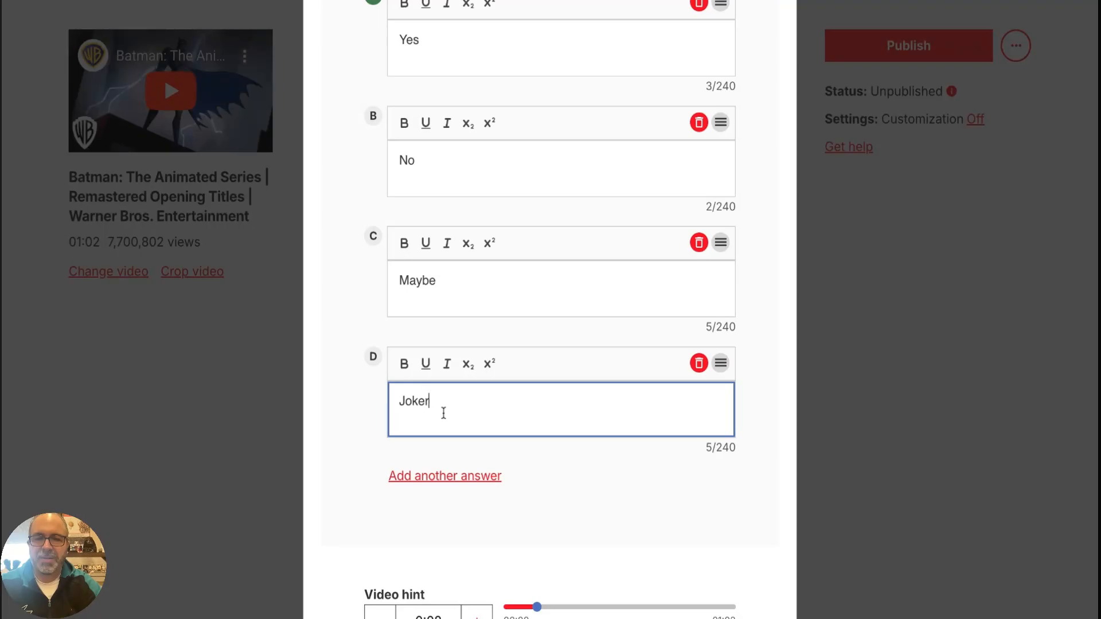
pyautogui.scroll(-7, 525, 436)
pyautogui.click(736, 564)
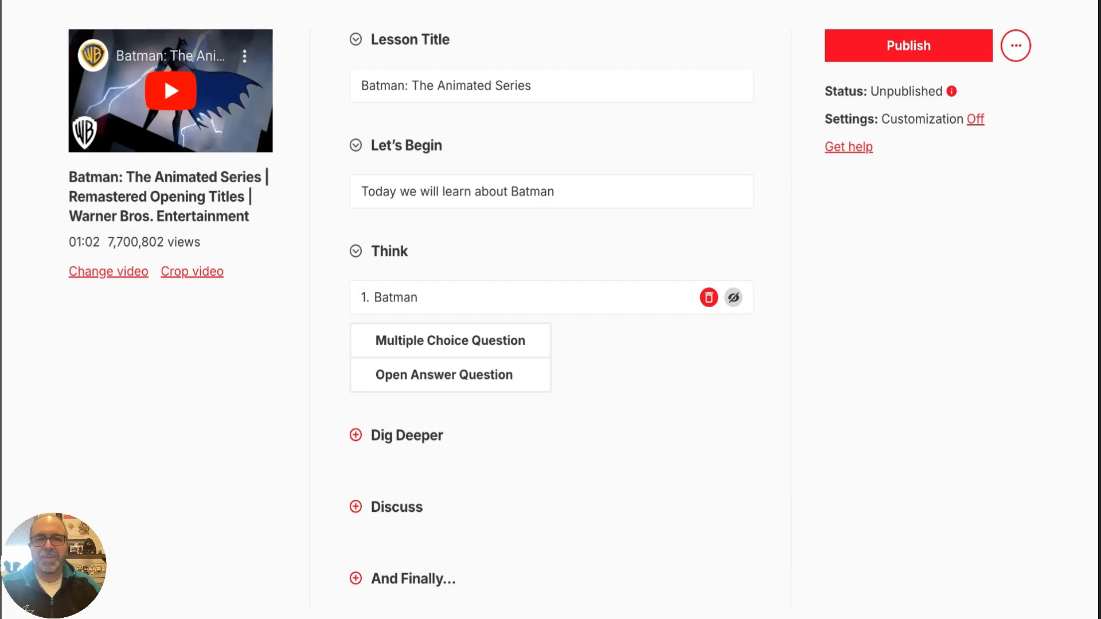
# Add the open answer question "What does Batman Drive?" to the Think section and save it
pyautogui.click(469, 388)
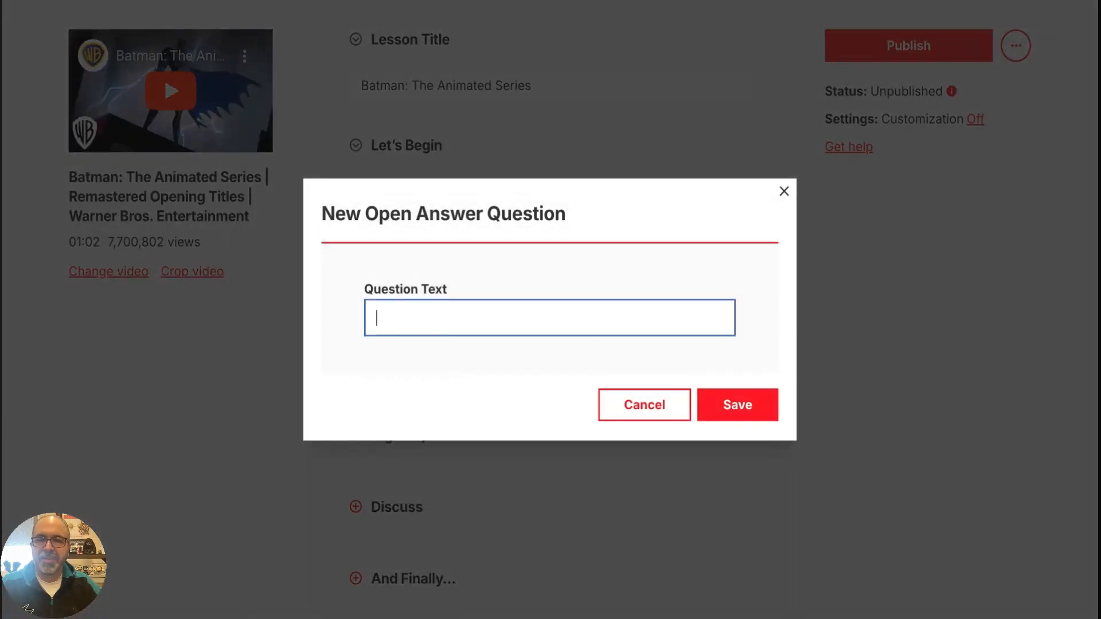
pyautogui.write('What d')
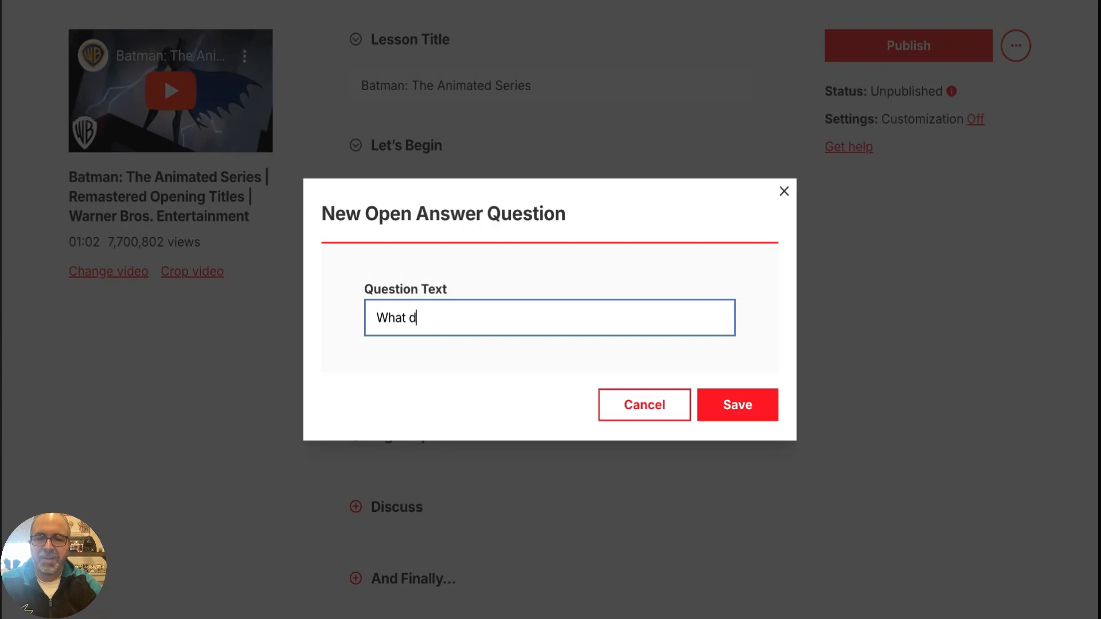
pyautogui.write('oes Batman ')
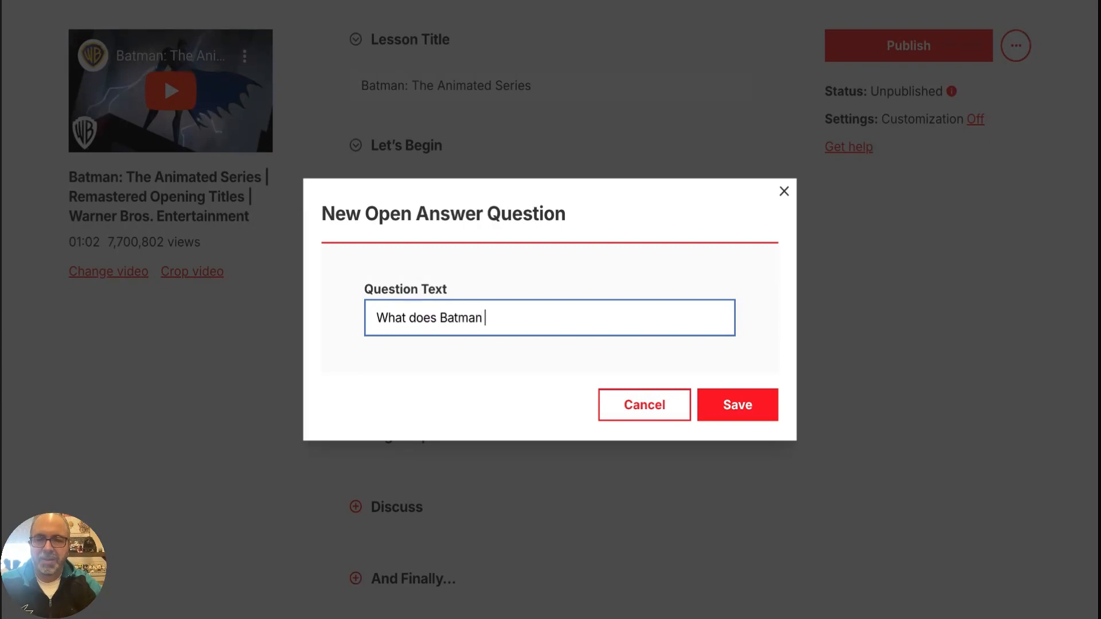
pyautogui.write('Drive?')
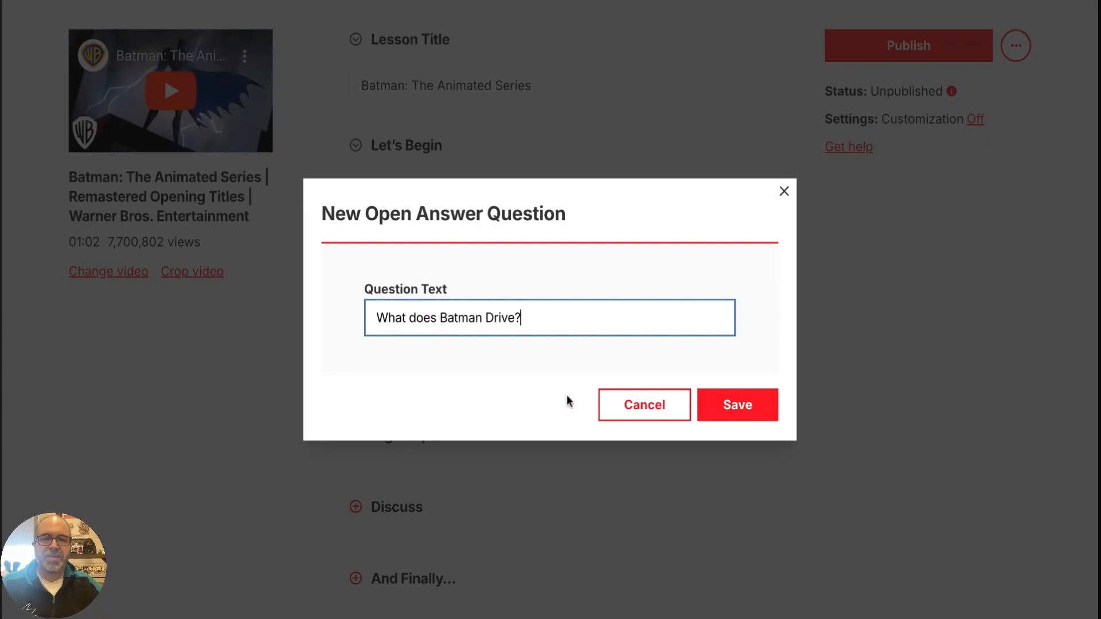
pyautogui.click(752, 411)
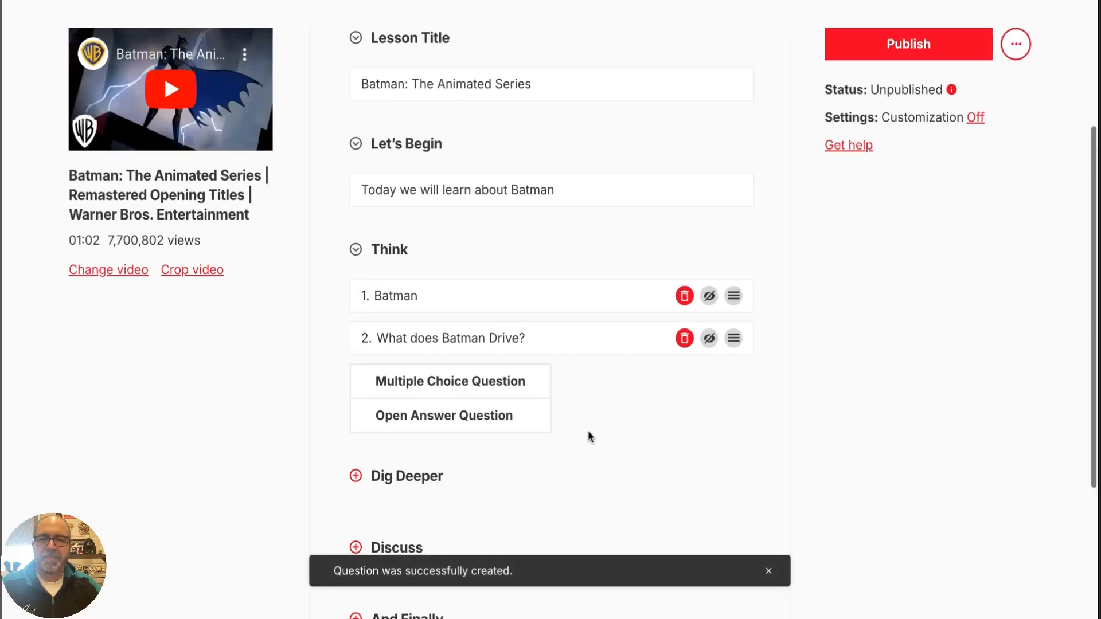
# Add a Dig Deeper section to the lesson and enter "You need to learn about Batman." as its supplemental info
pyautogui.scroll(-3, 588, 437)
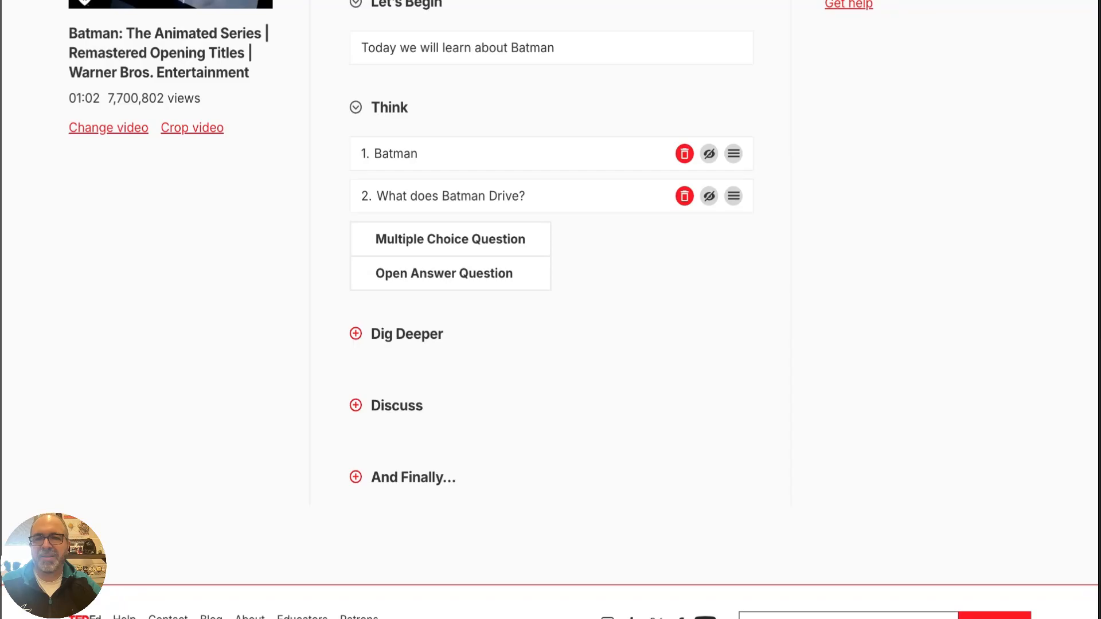
pyautogui.click(356, 333)
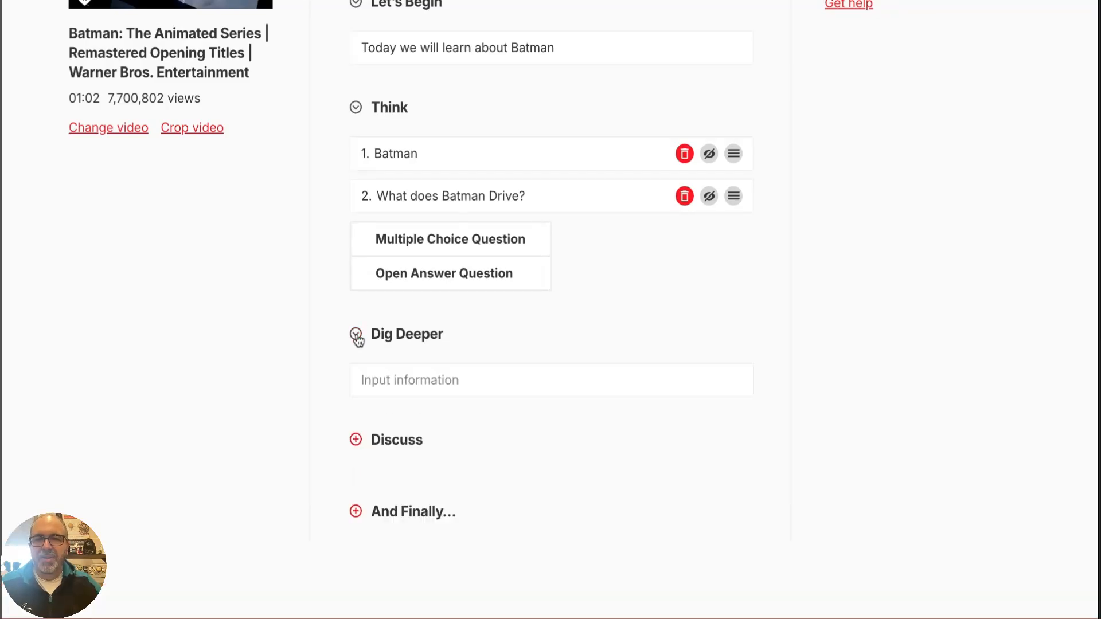
pyautogui.click(452, 378)
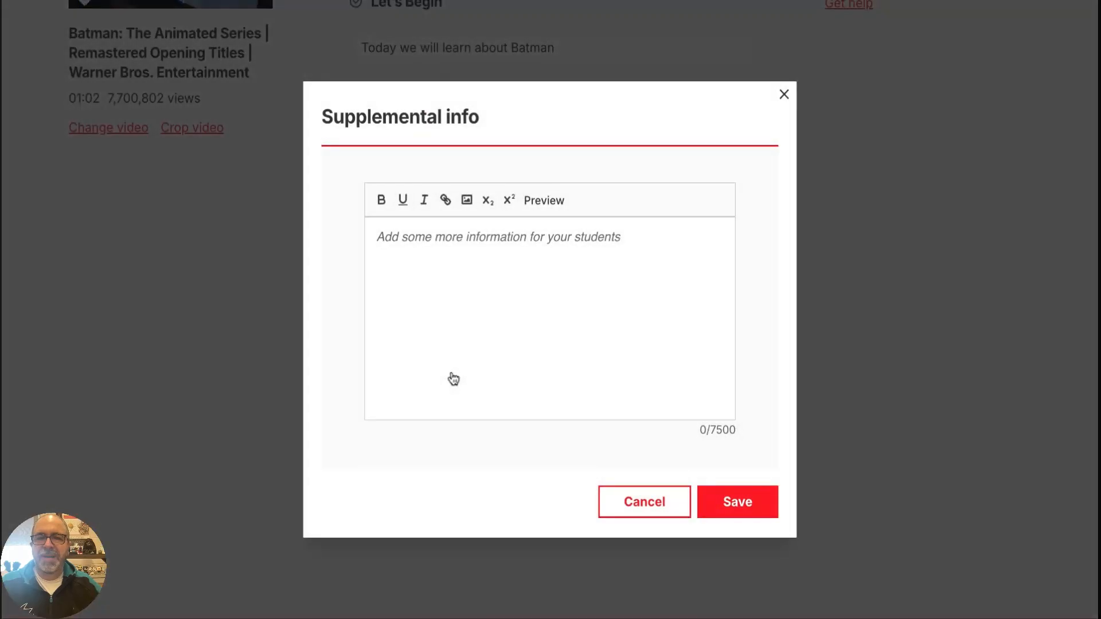
pyautogui.click(418, 237)
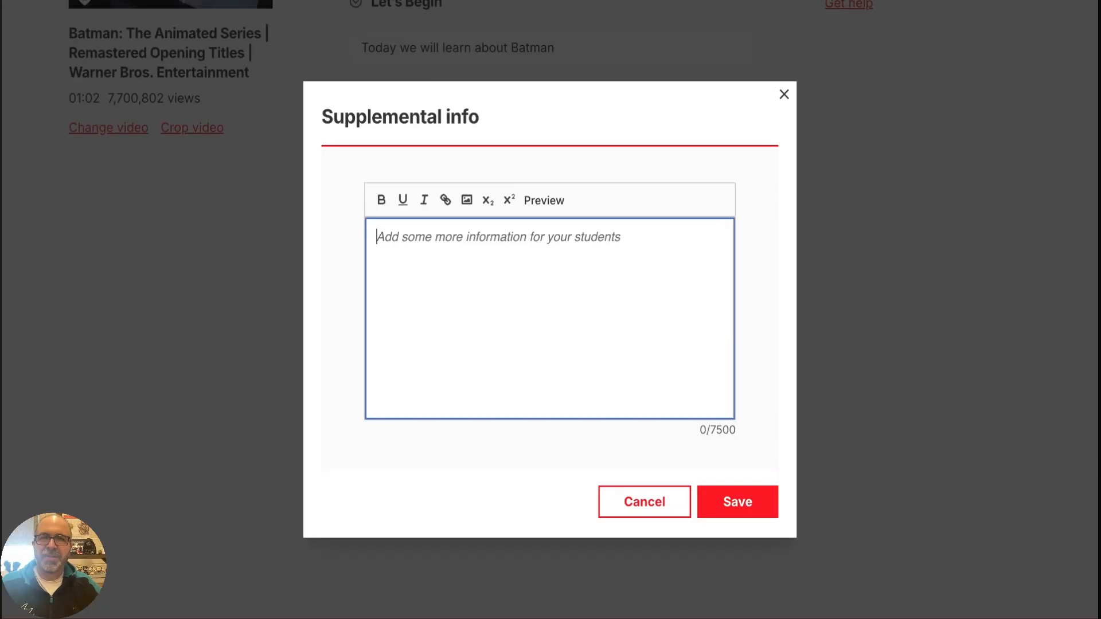
pyautogui.write('You need to ')
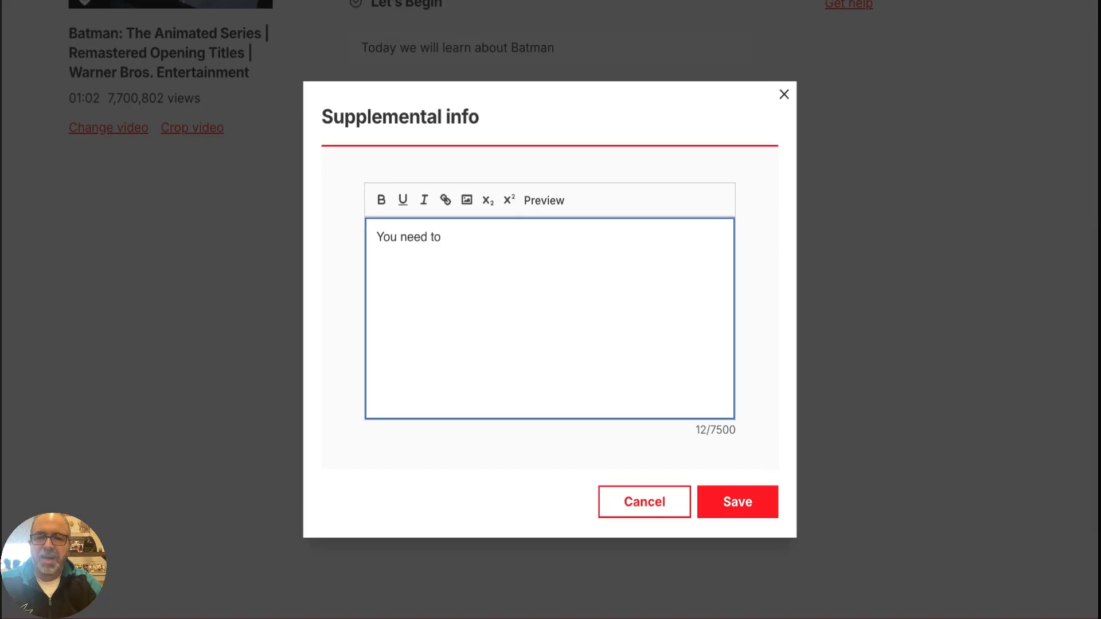
pyautogui.write('learn about Batman.')
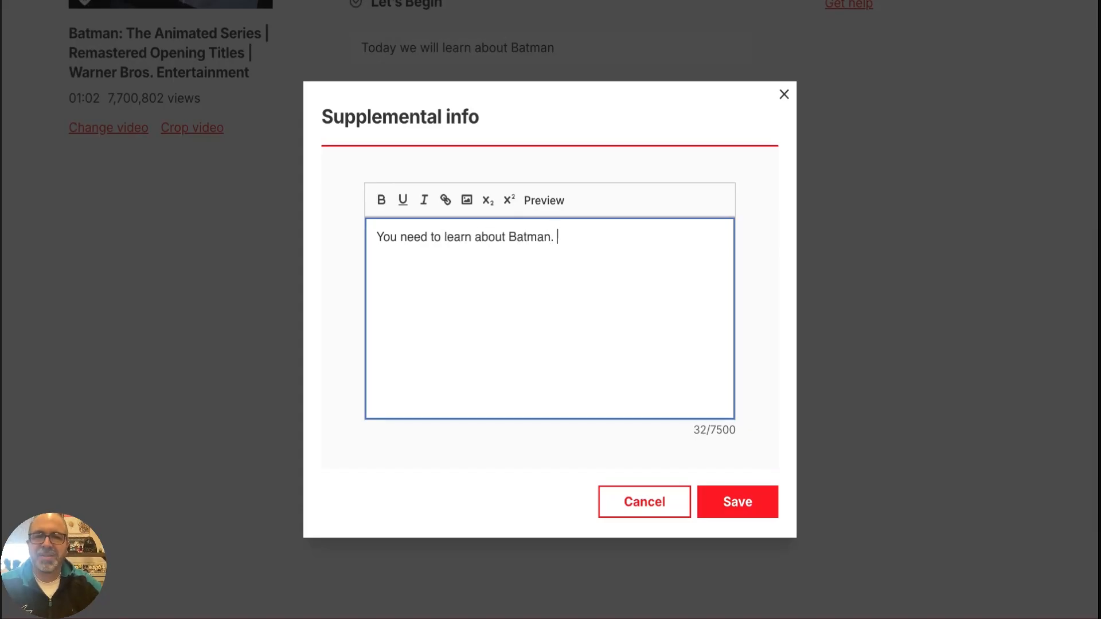
pyautogui.moveTo(509, 237); pyautogui.dragTo(550, 237)
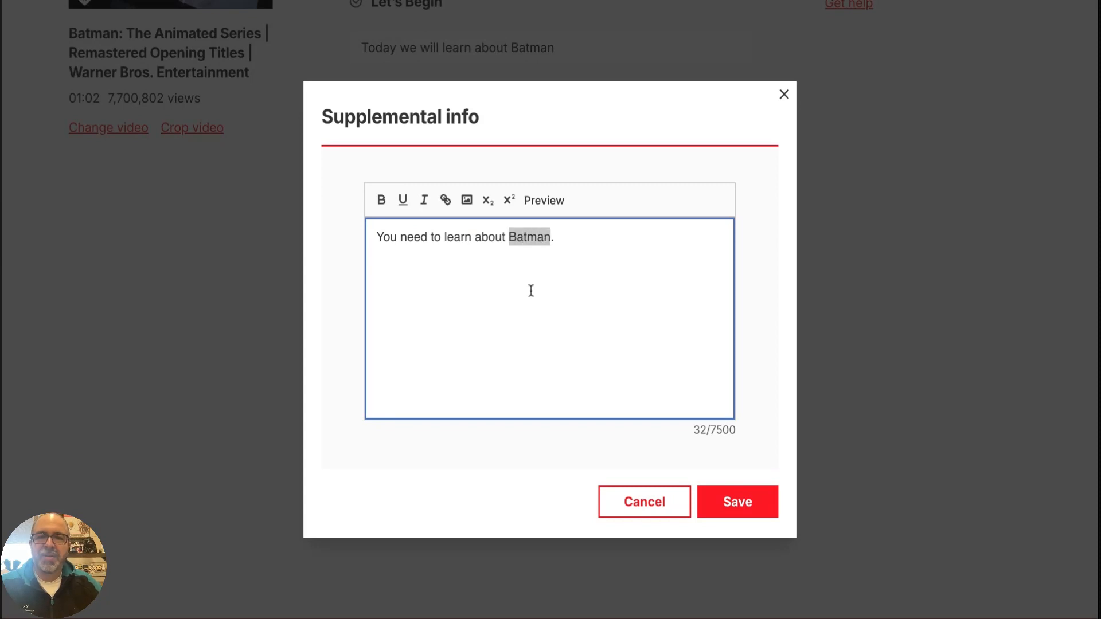
pyautogui.click(446, 200)
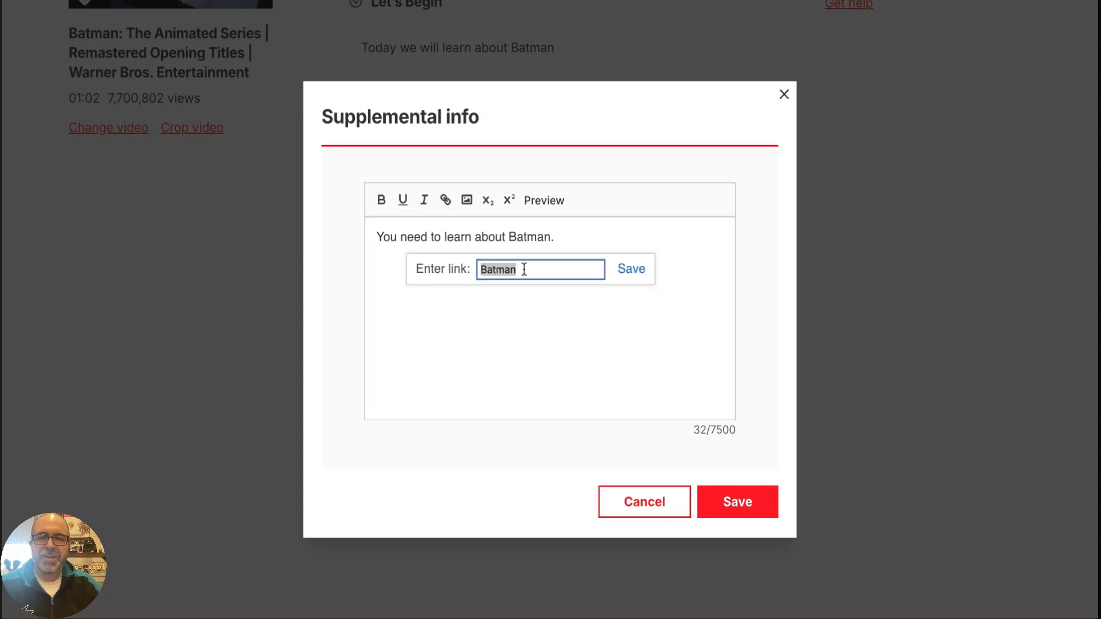
pyautogui.press('BackSpace')
pyautogui.write('ww')
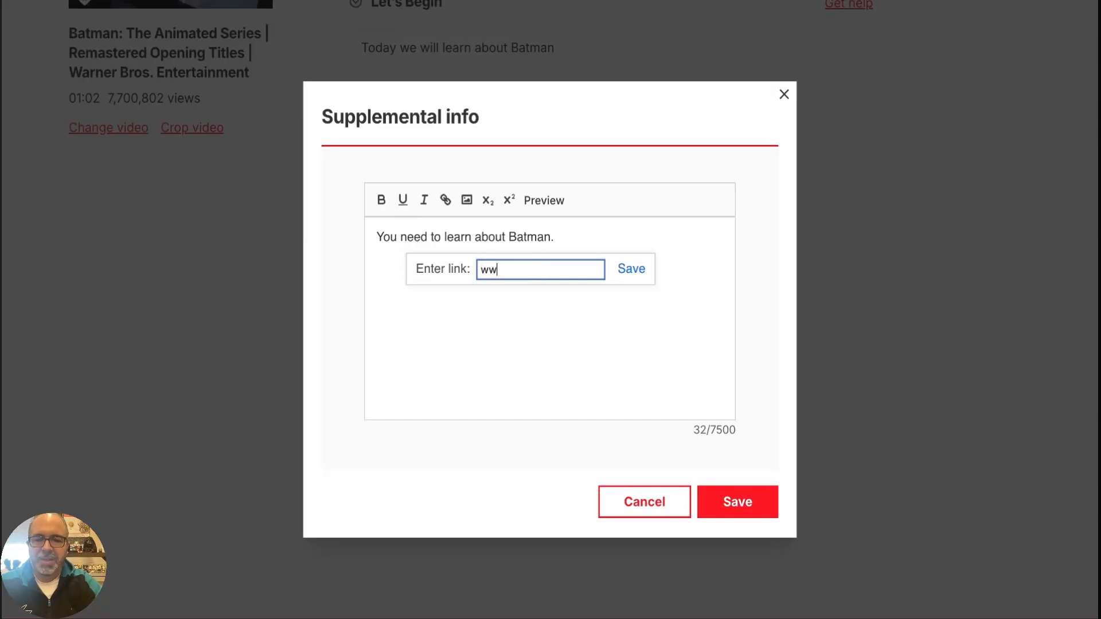
pyautogui.write('w.dc.com')
pyautogui.click(625, 277)
pyautogui.click(581, 288)
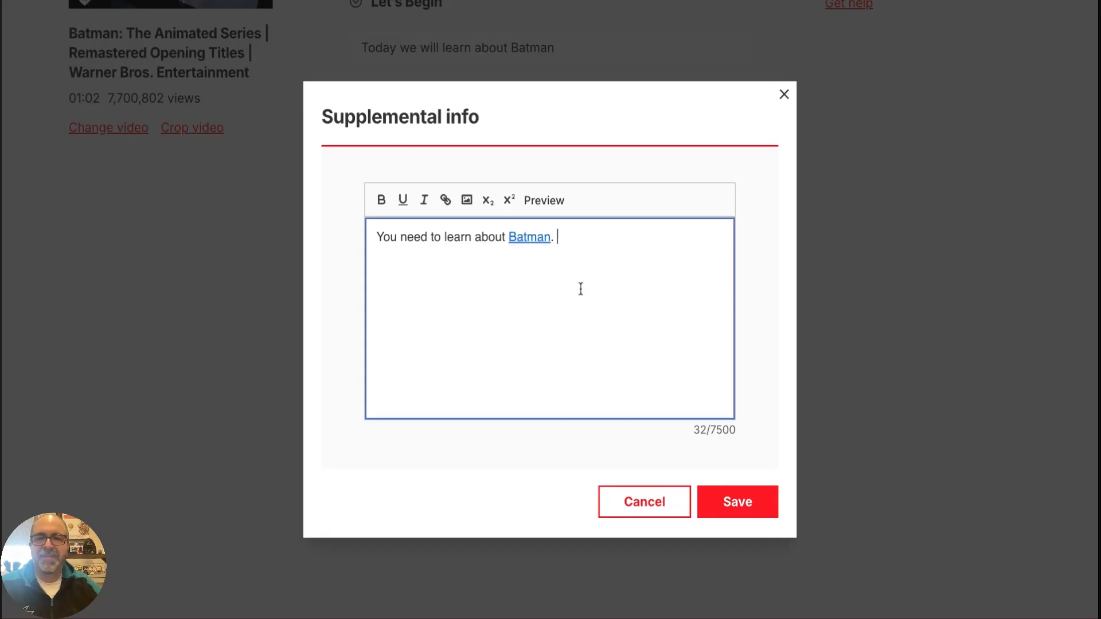
# Insert the Durham Catholic District School Board building photo below the sentence and add the line "Robin is cool." under it
pyautogui.click(466, 200)
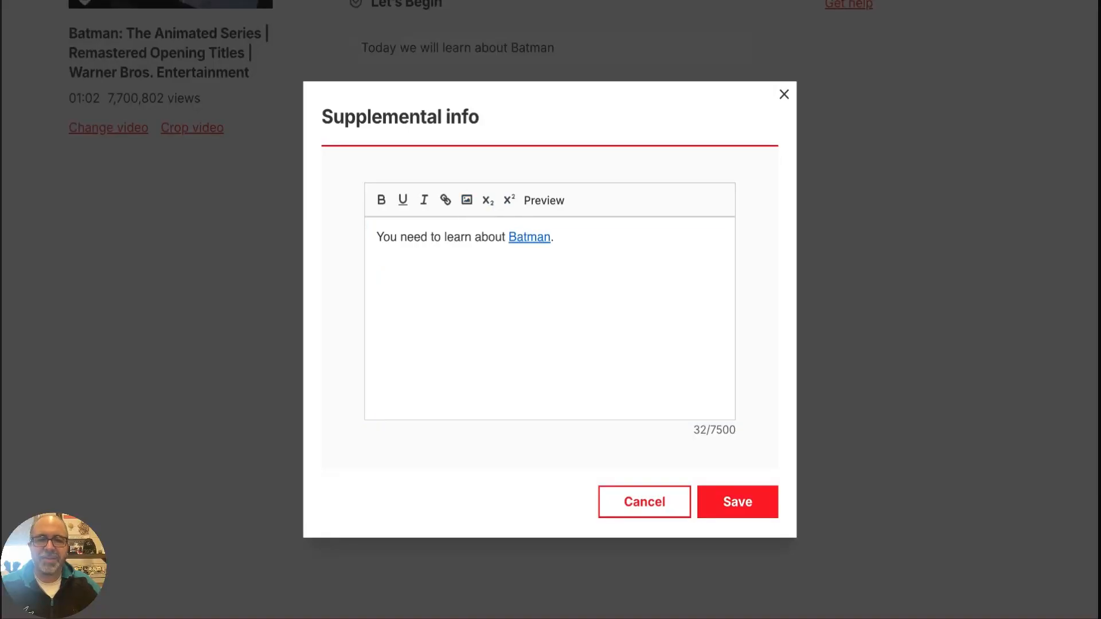
pyautogui.click(708, 422)
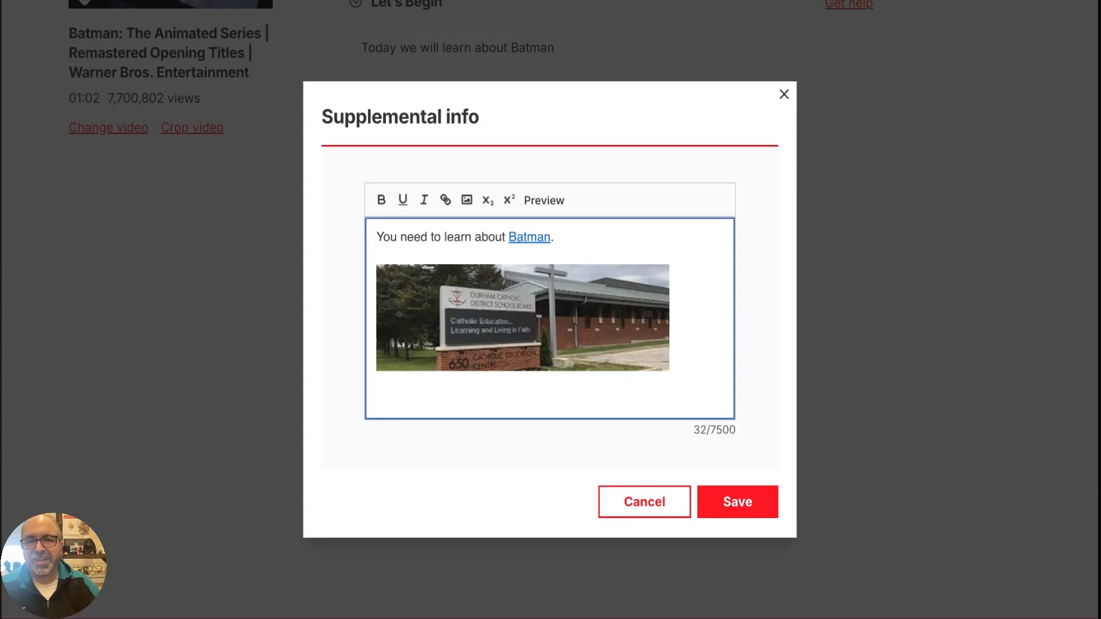
pyautogui.press('Return')
pyautogui.press('Return')
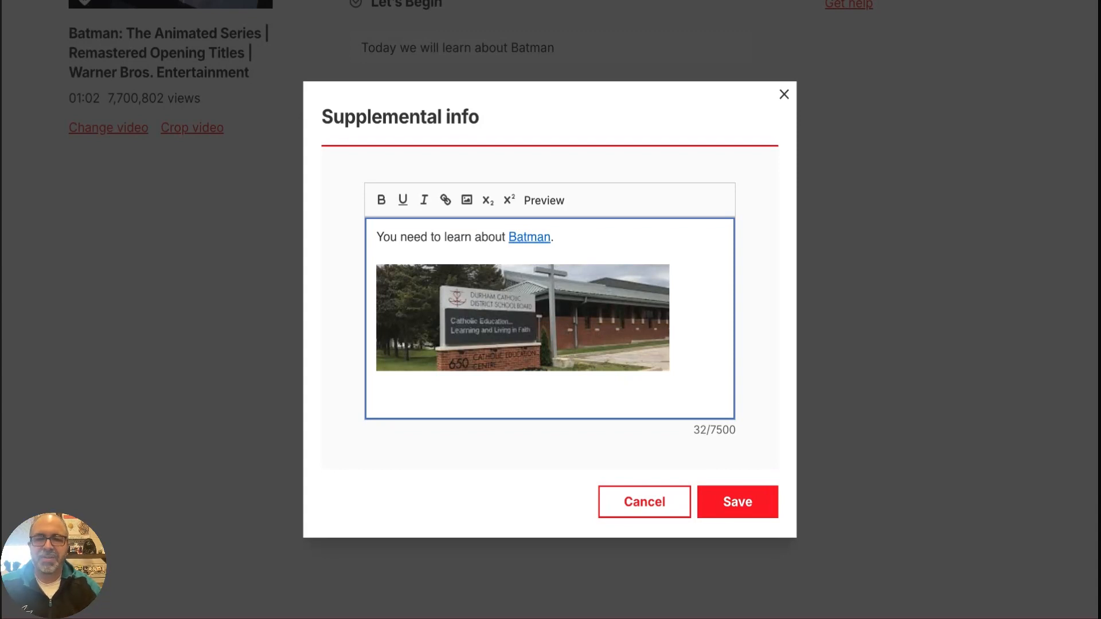
pyautogui.write('Rob')
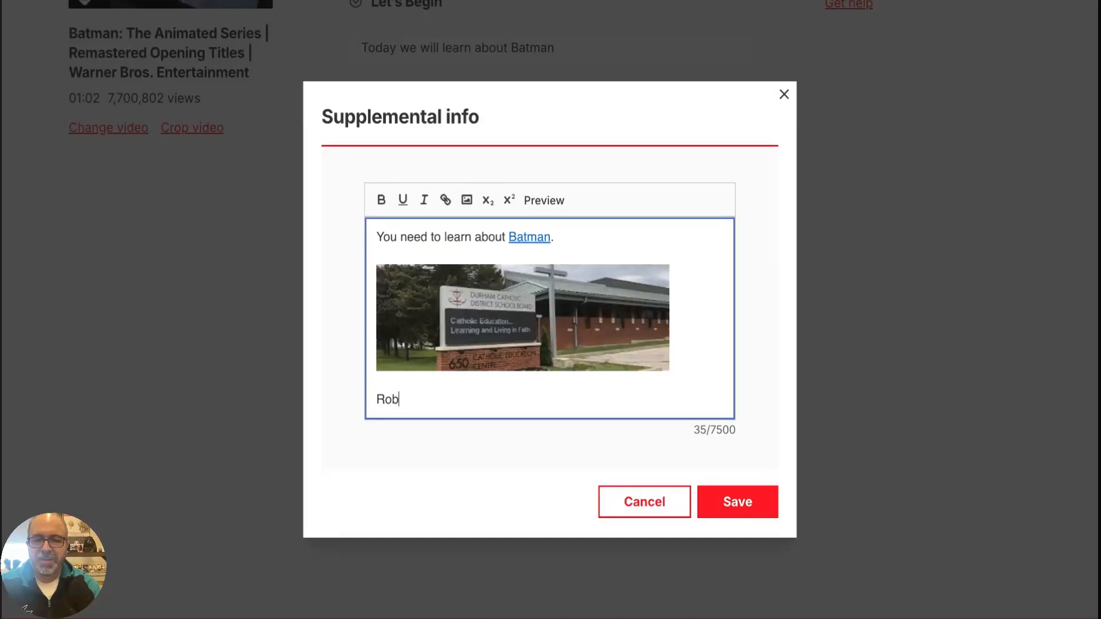
pyautogui.write('in is cool.')
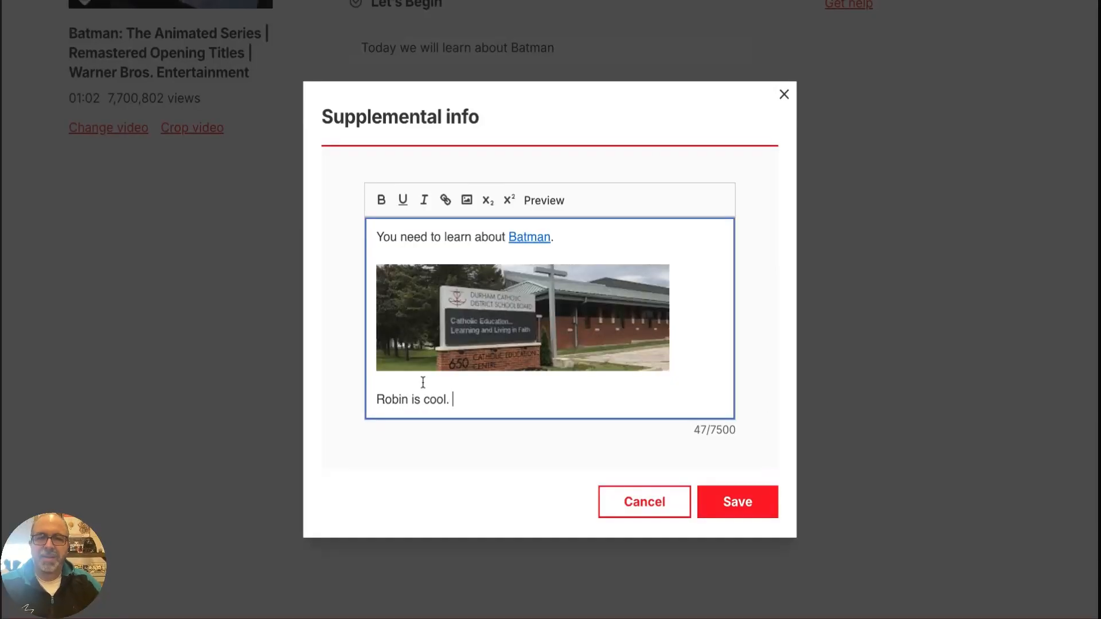
pyautogui.moveTo(377, 399); pyautogui.dragTo(405, 403)
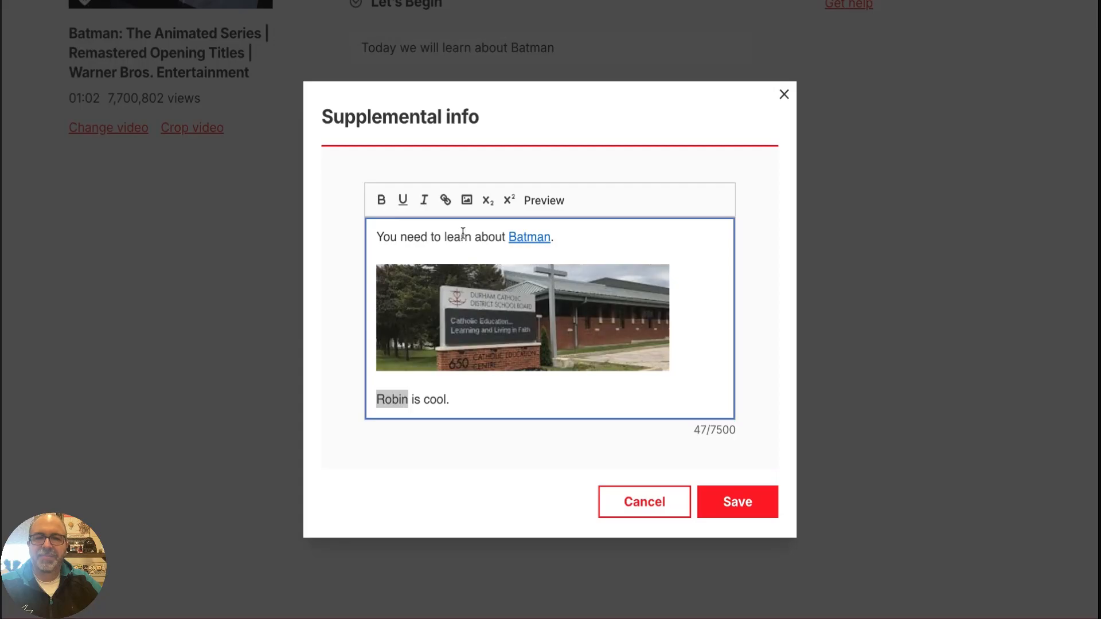
pyautogui.click(445, 199)
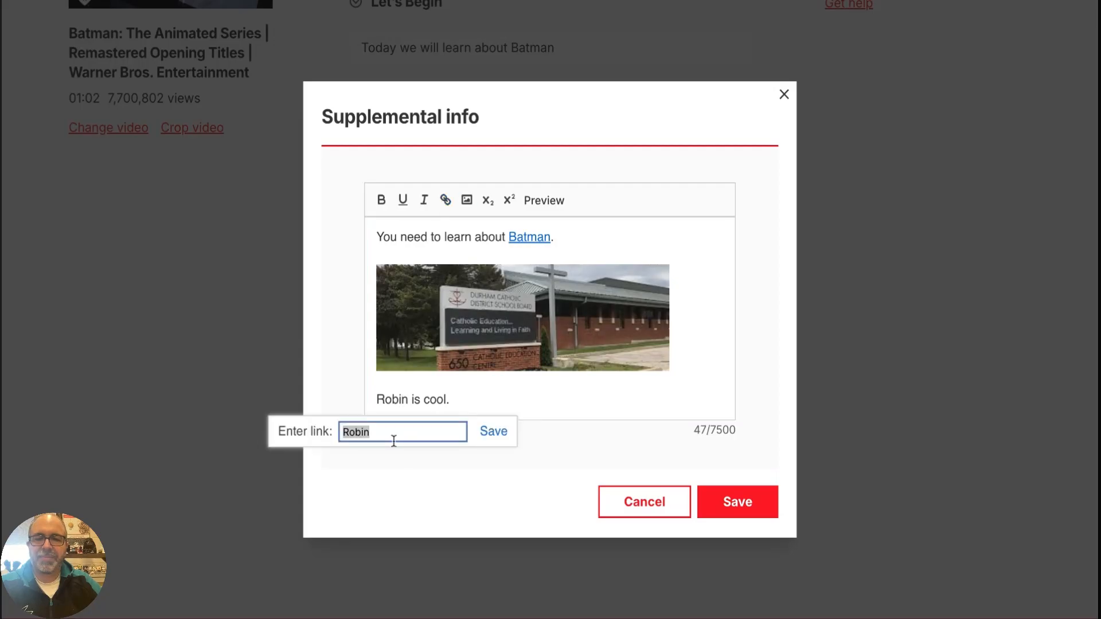
pyautogui.write('www.dcdsb.com')
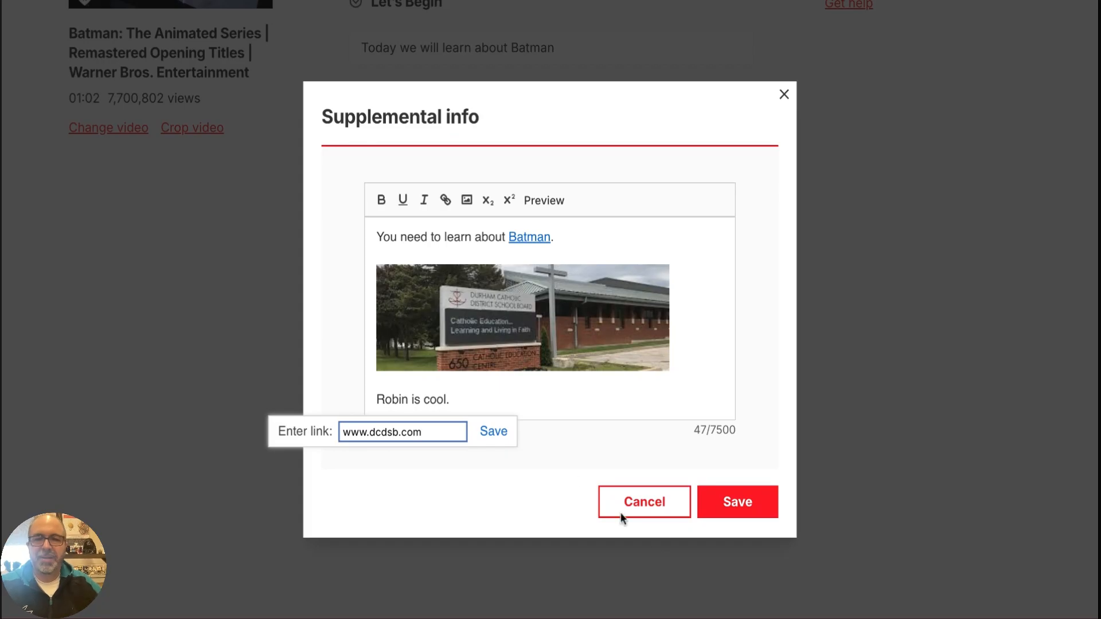
pyautogui.click(496, 433)
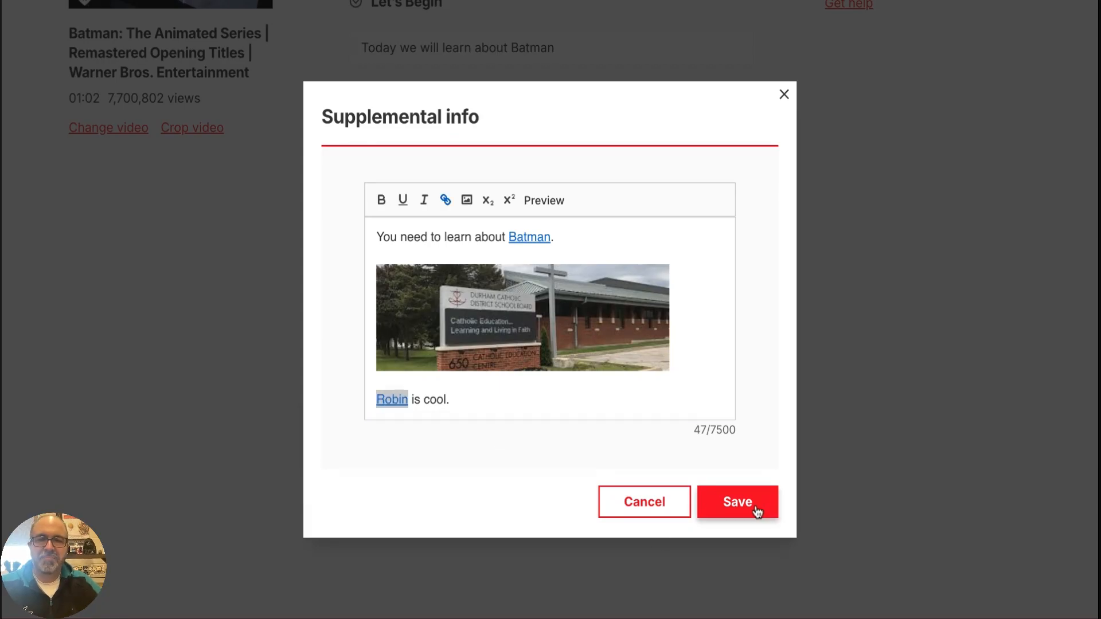
pyautogui.click(755, 509)
# Start a new discussion in the Discuss section with the prompt "Why is Batman cool?"
pyautogui.scroll(-3, 782, 493)
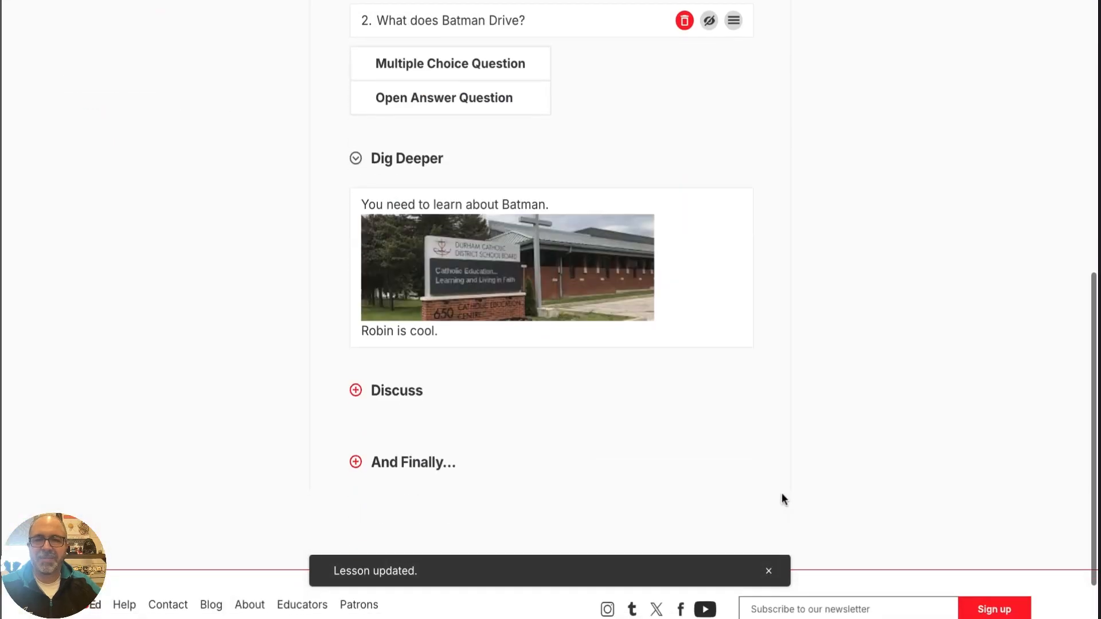
pyautogui.click(356, 386)
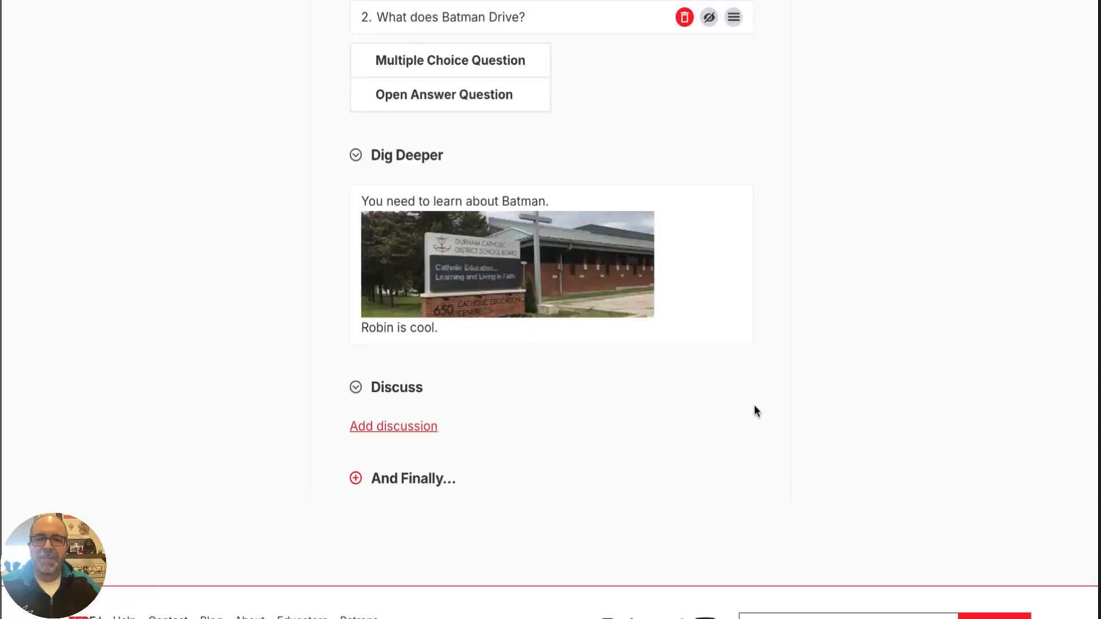
pyautogui.click(401, 428)
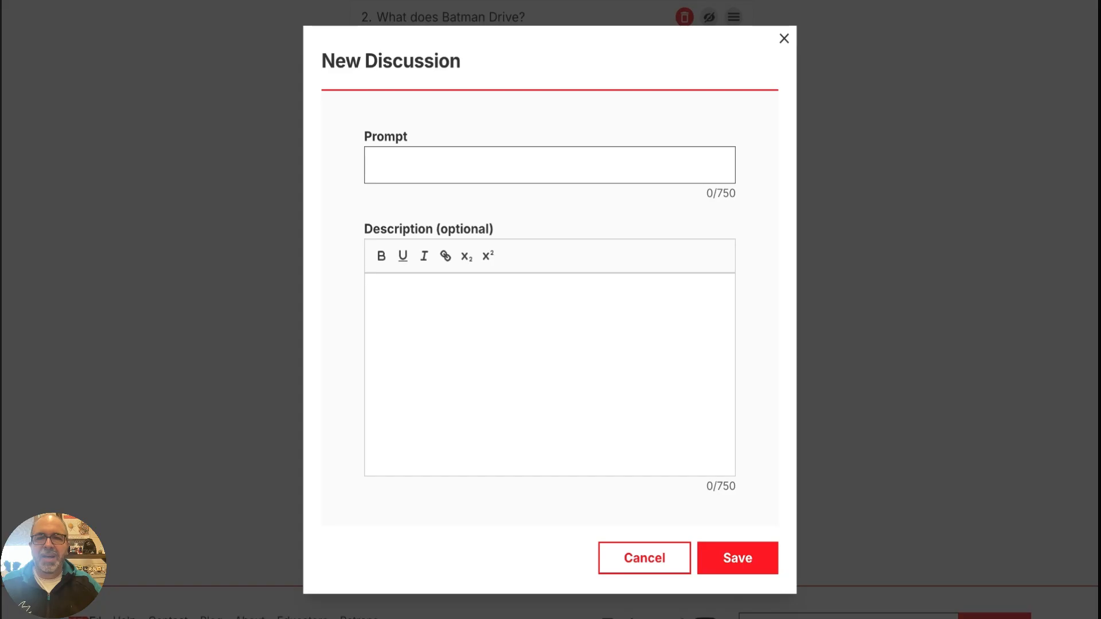
pyautogui.click(396, 171)
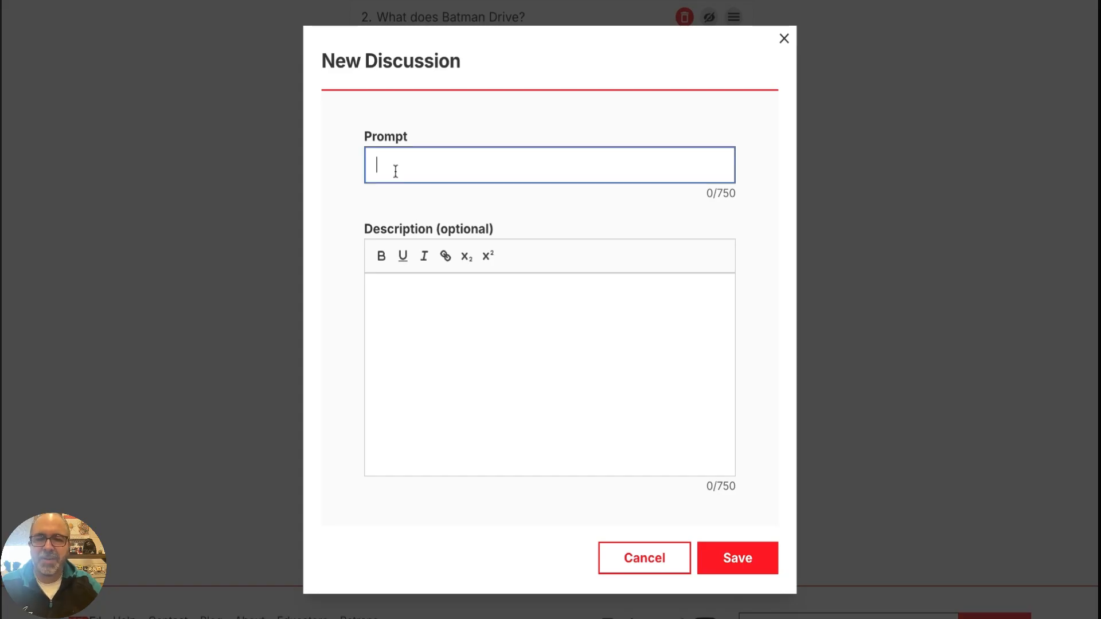
pyautogui.write('Why is Bat')
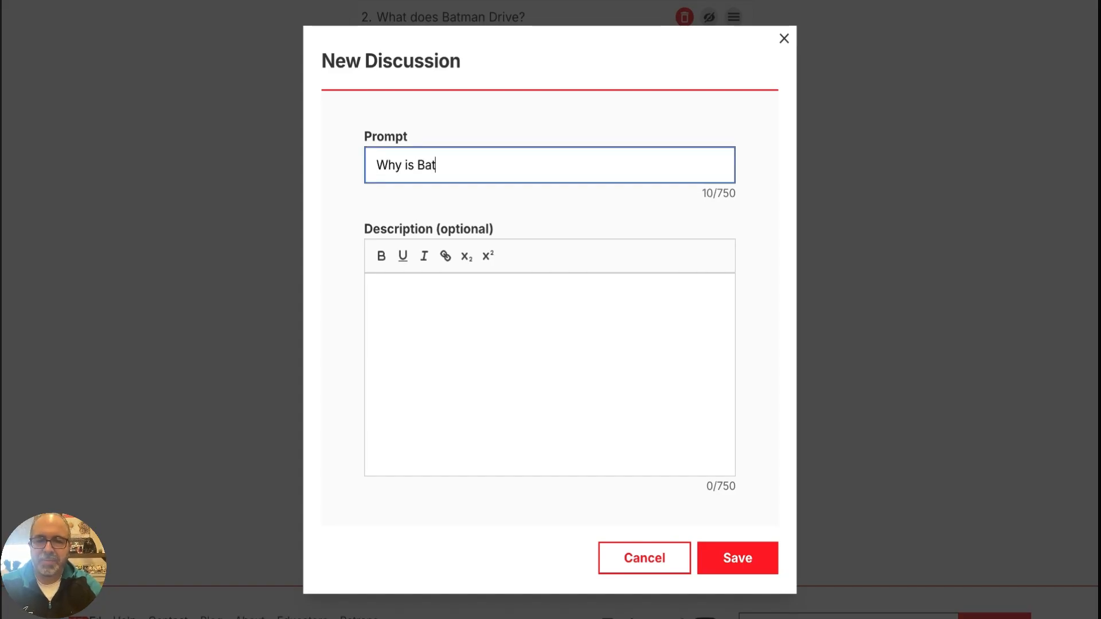
pyautogui.write('man cool?')
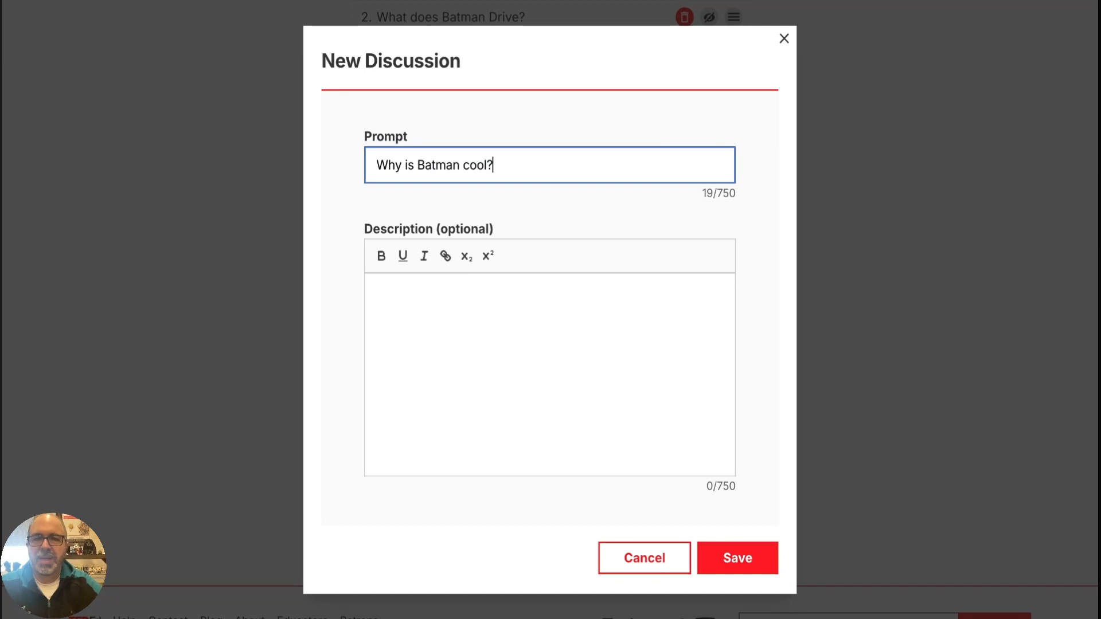
# Enter "Find more at DC Comics" as the discussion's description
pyautogui.click(417, 310)
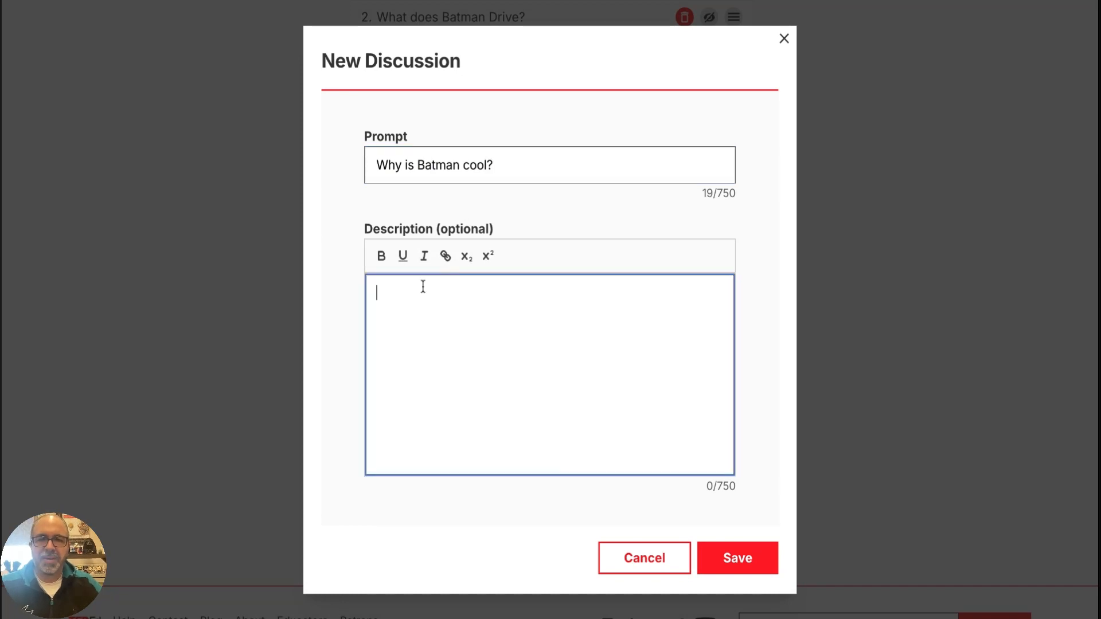
pyautogui.write('Find more at ')
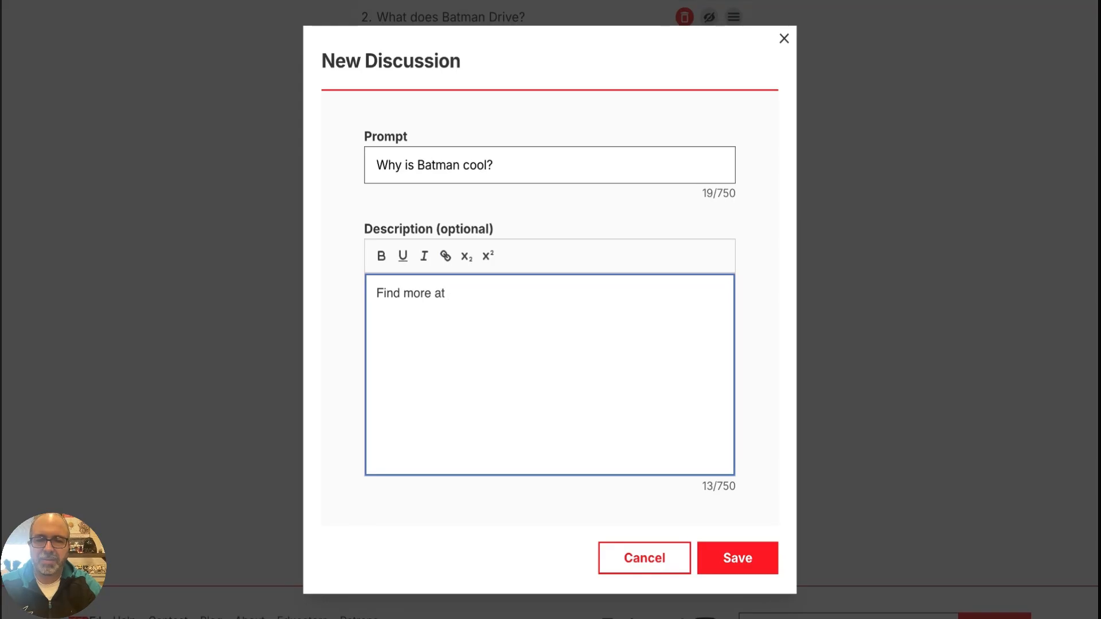
pyautogui.write('DC co')
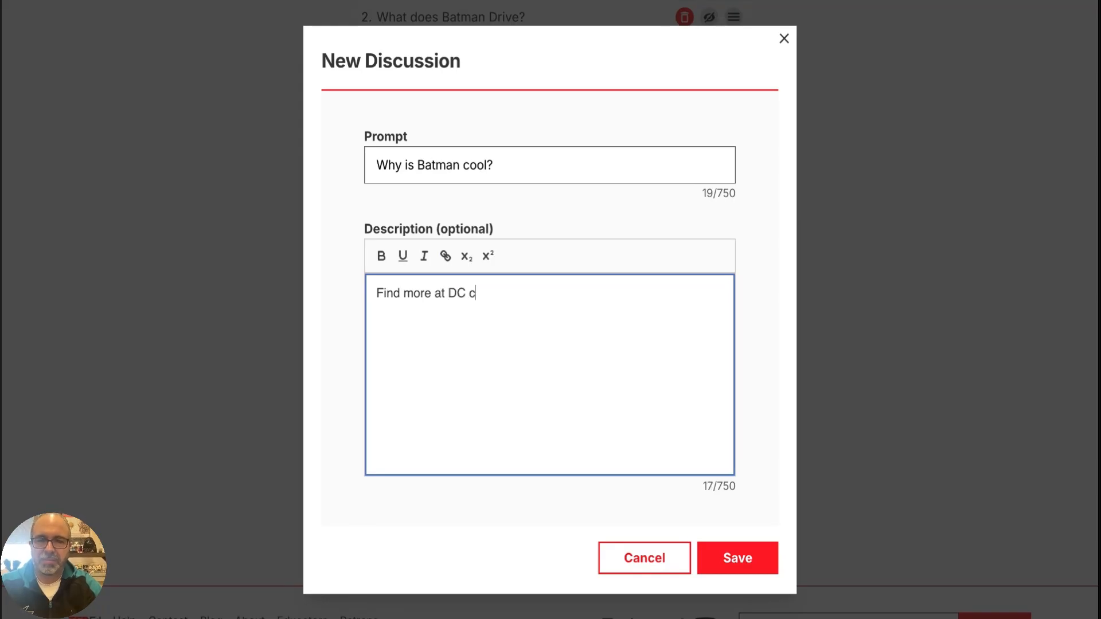
pyautogui.press('BackSpace')
pyautogui.press('BackSpace')
pyautogui.write('Comics')
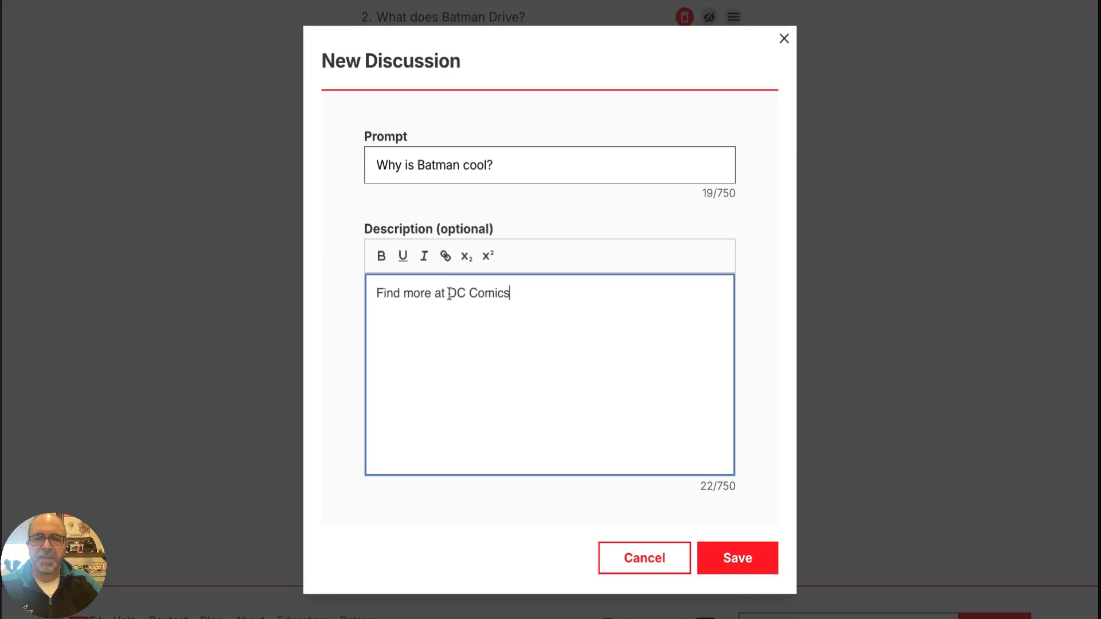
pyautogui.moveTo(448, 293); pyautogui.dragTo(510, 293)
pyautogui.click(446, 257)
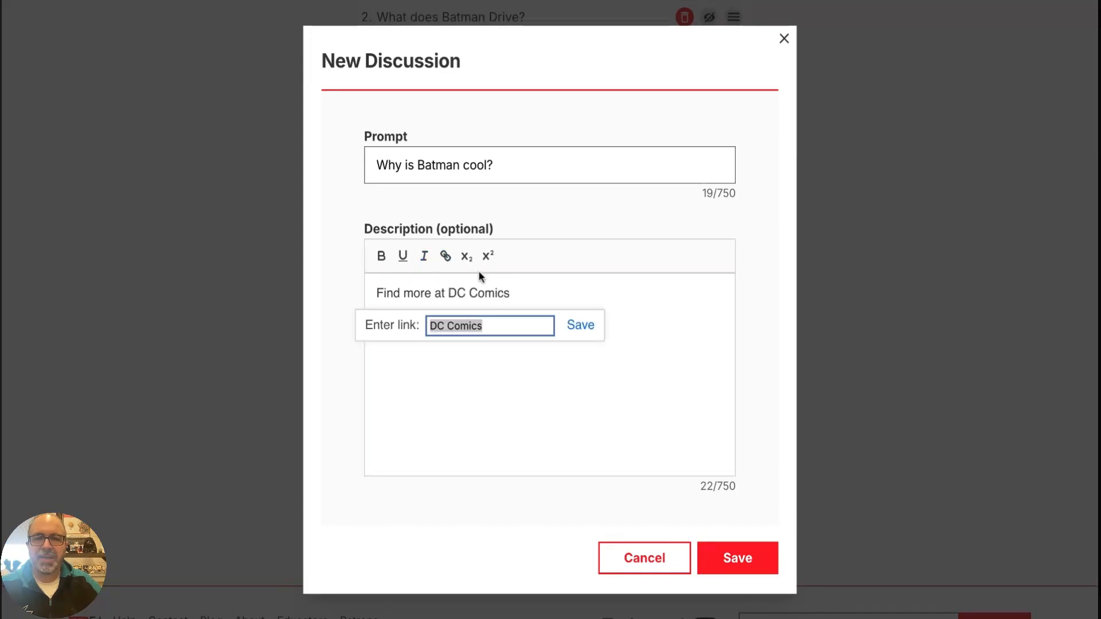
pyautogui.write('www.dc')
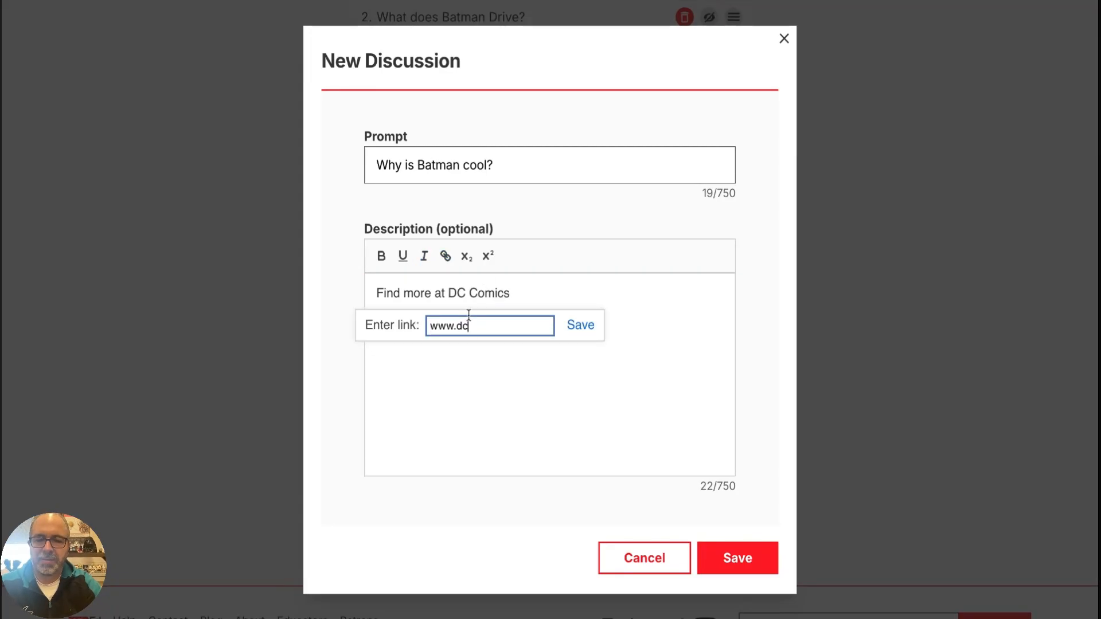
pyautogui.write('.com')
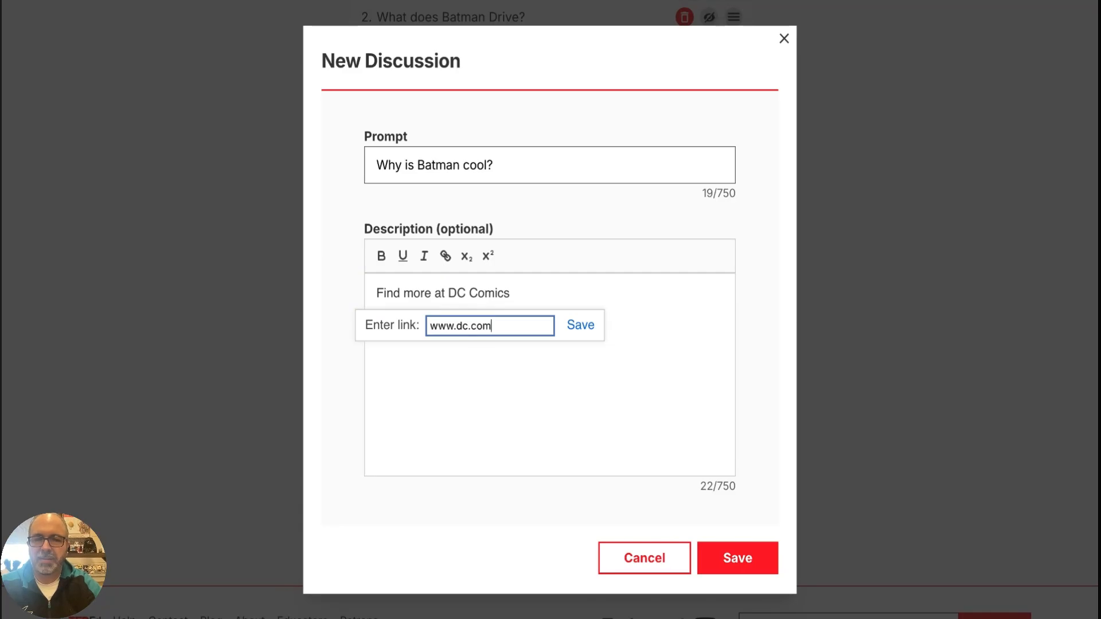
pyautogui.click(582, 326)
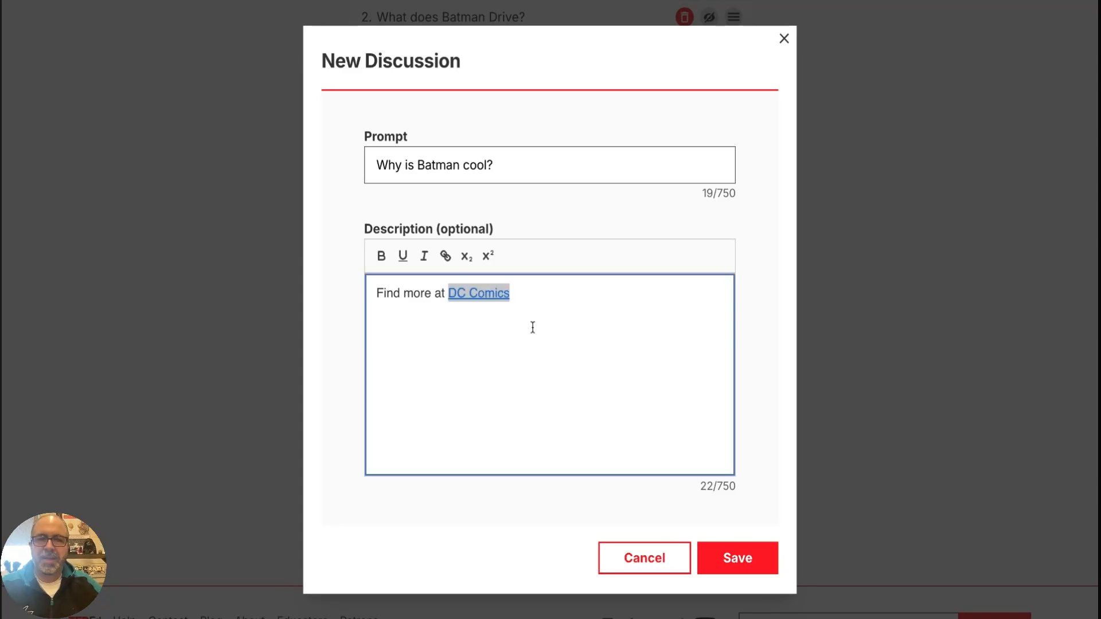
pyautogui.click(553, 308)
pyautogui.press('Return')
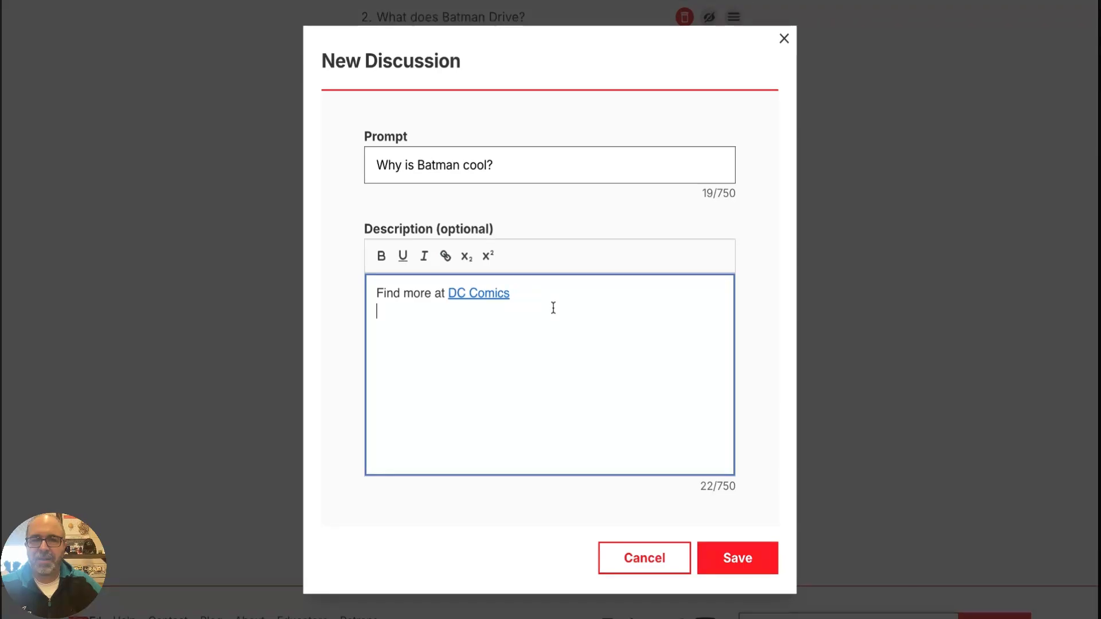
# Make "Find" bold and underline "more" in the discussion description, and save the discussion
pyautogui.doubleClick(399, 296)
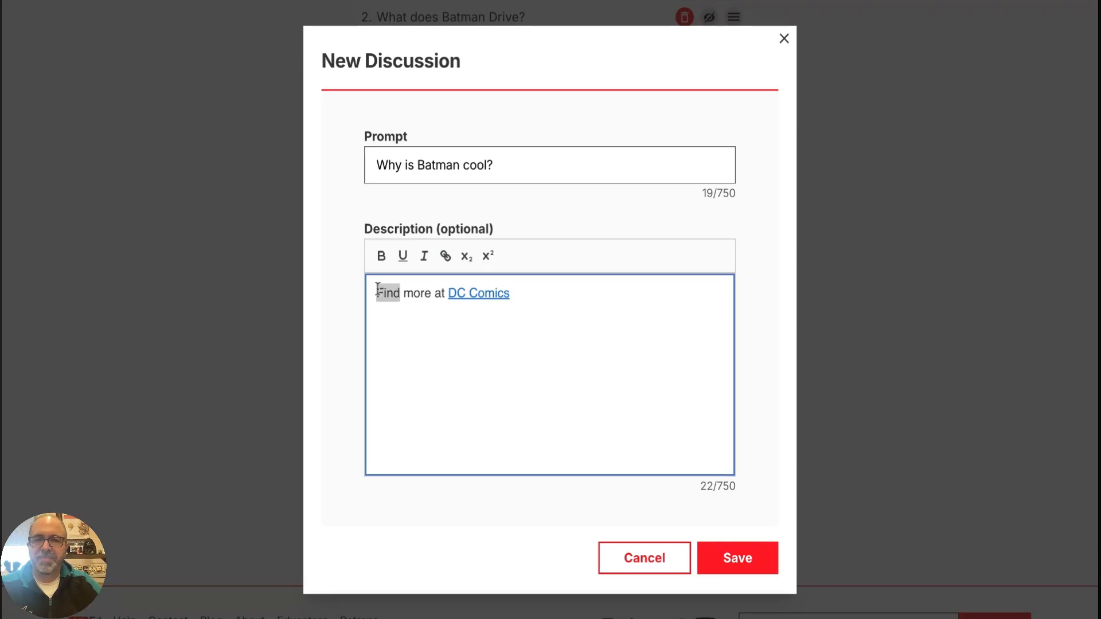
pyautogui.click(381, 256)
pyautogui.click(493, 327)
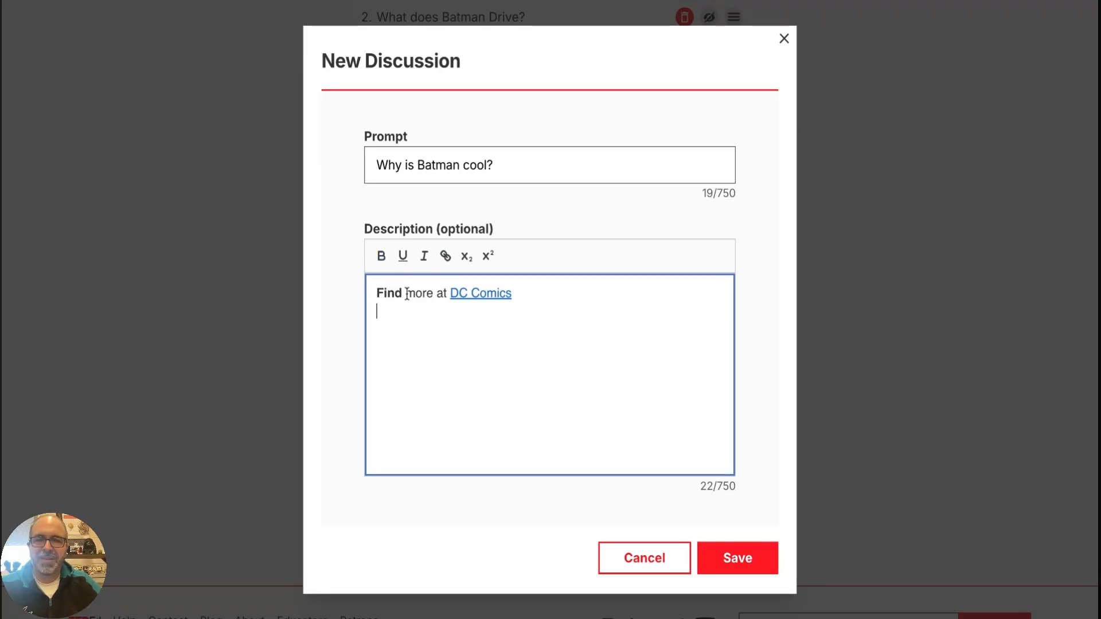
pyautogui.moveTo(406, 293); pyautogui.dragTo(433, 293)
pyautogui.click(403, 255)
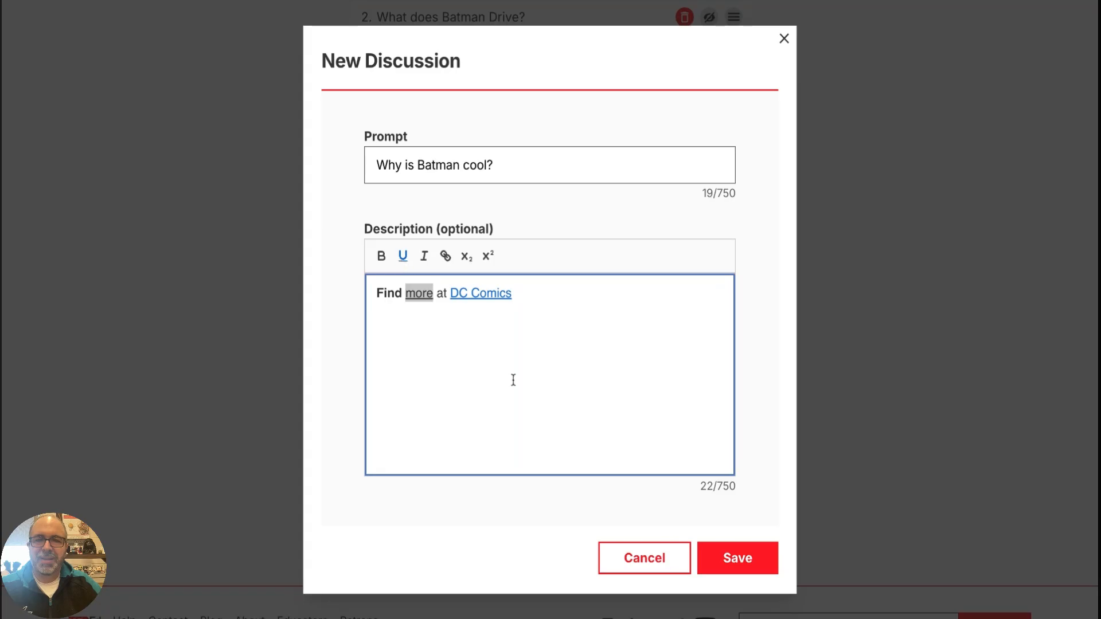
pyautogui.click(512, 381)
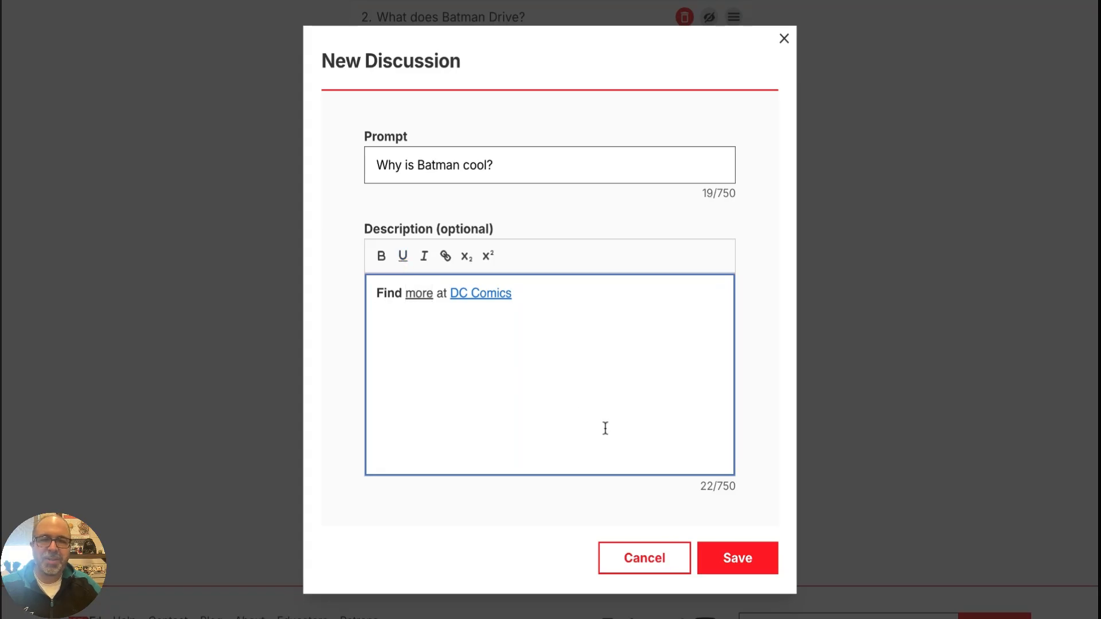
pyautogui.click(723, 554)
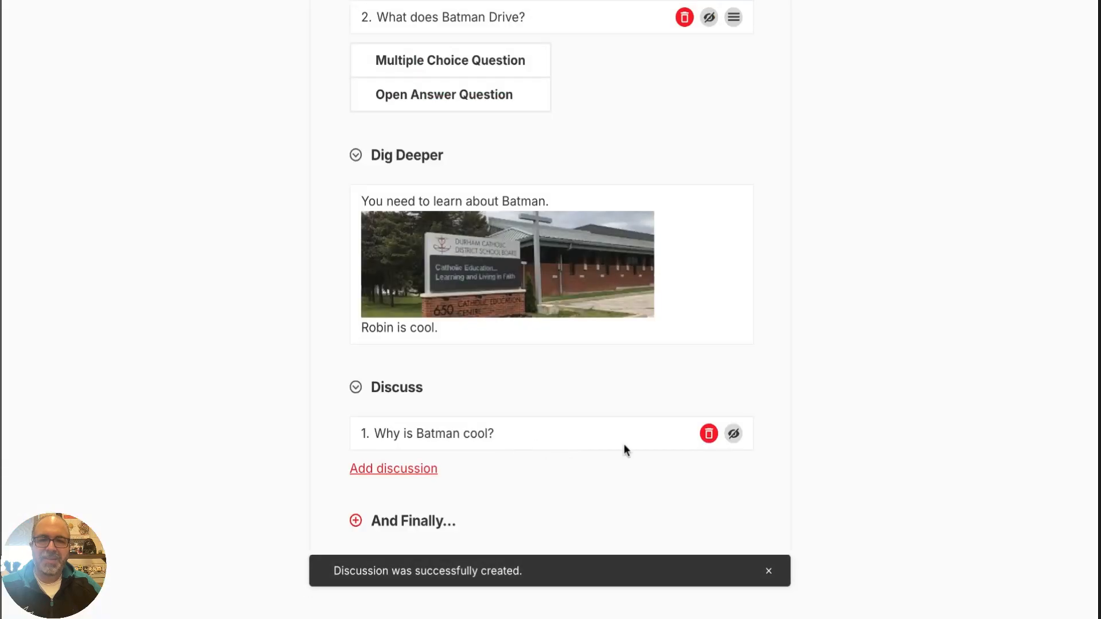
# Add an And Finally section and enter "Today you learned about Batman." as the first closing thought
pyautogui.scroll(-2, 626, 453)
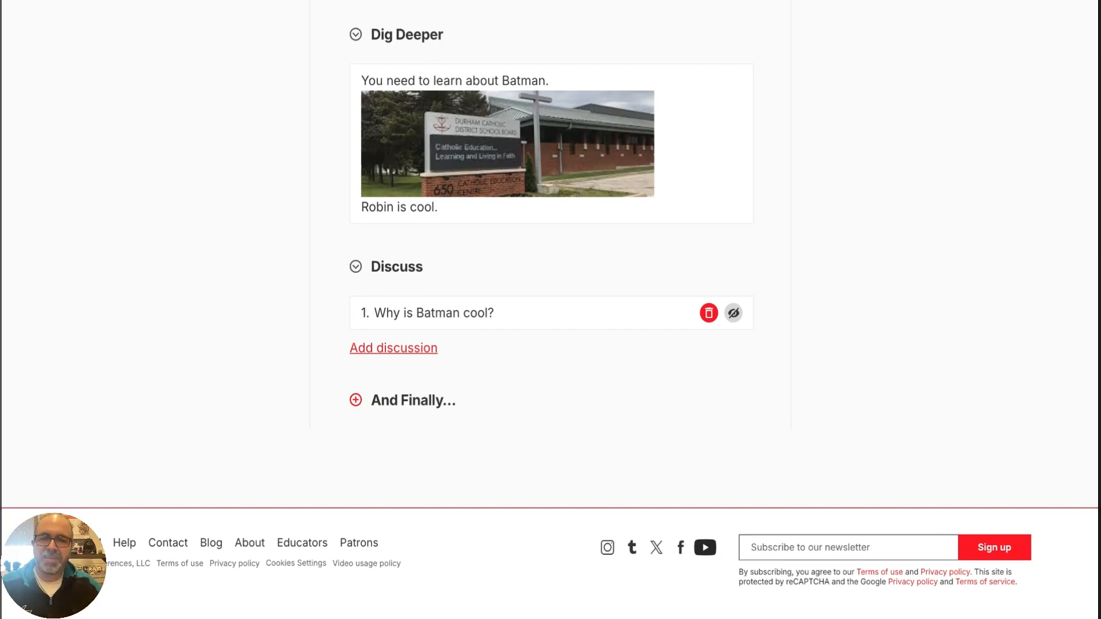
pyautogui.click(356, 401)
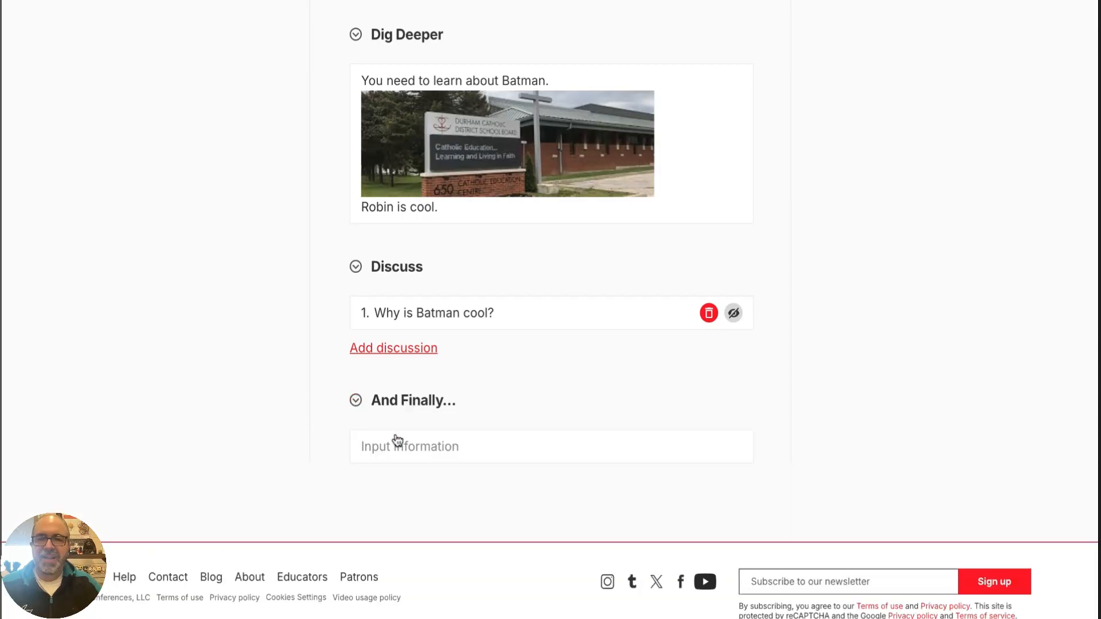
pyautogui.click(484, 441)
pyautogui.click(425, 260)
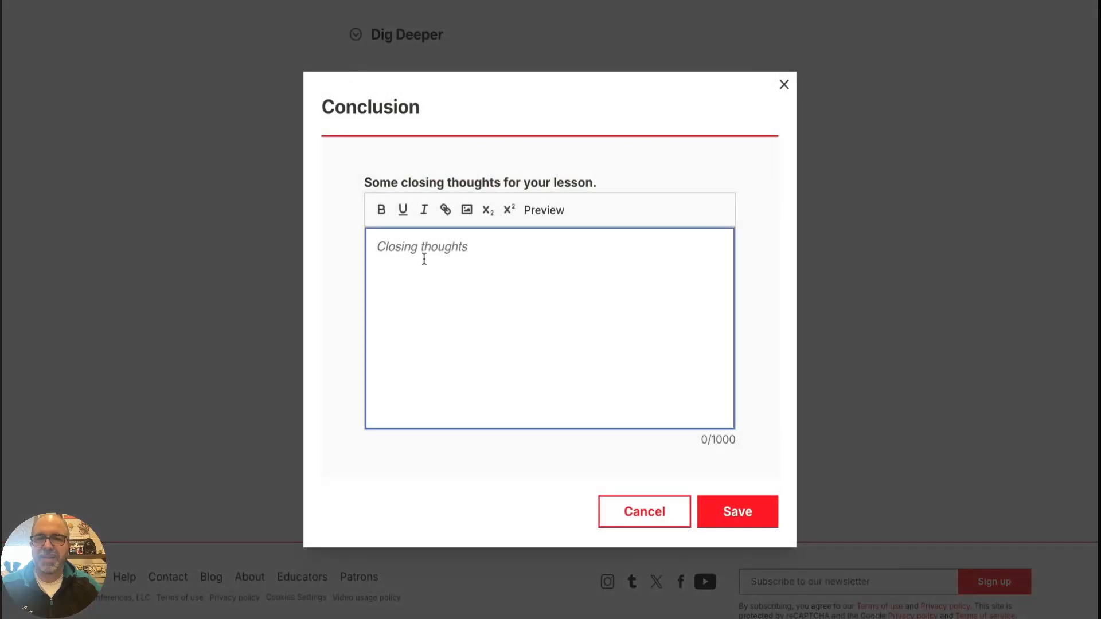
pyautogui.write('Today you le')
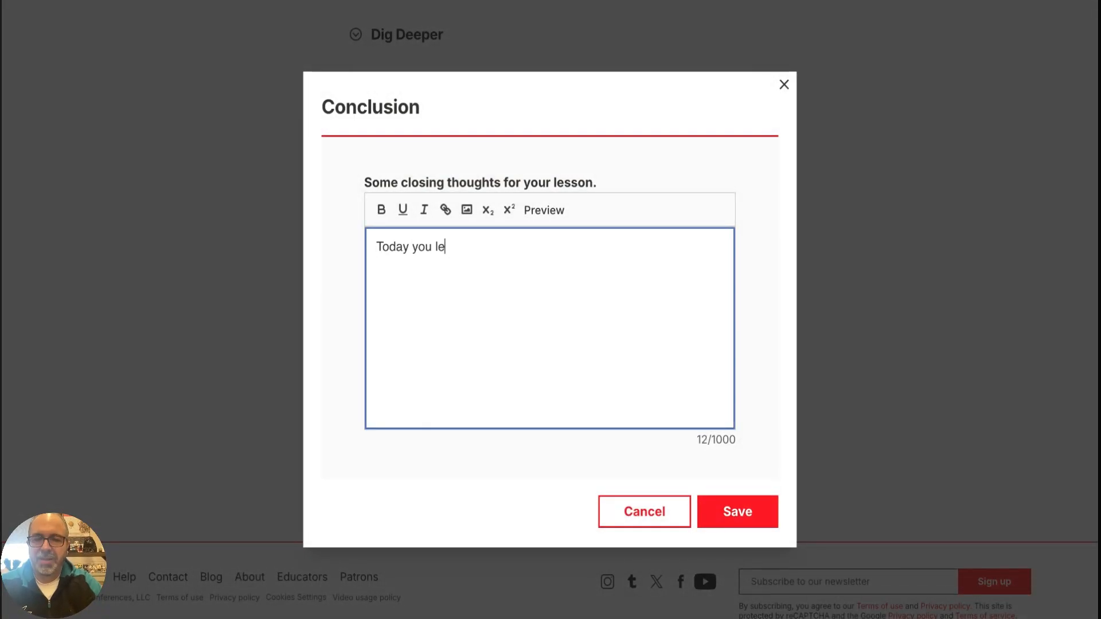
pyautogui.write('arned')
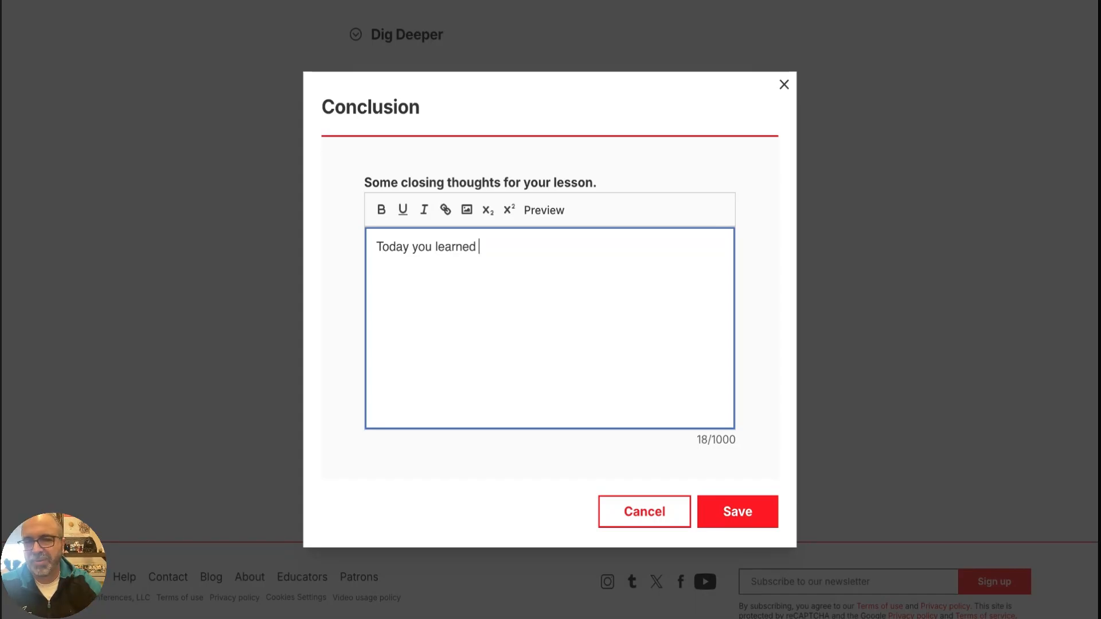
pyautogui.write(' about ')
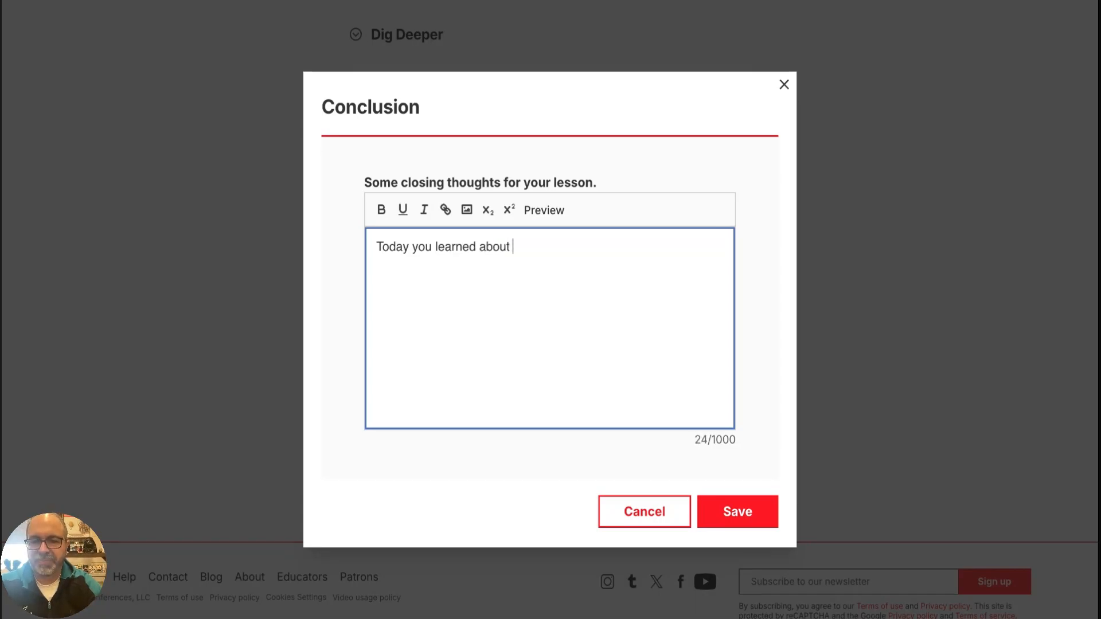
pyautogui.write('BatmaYou ')
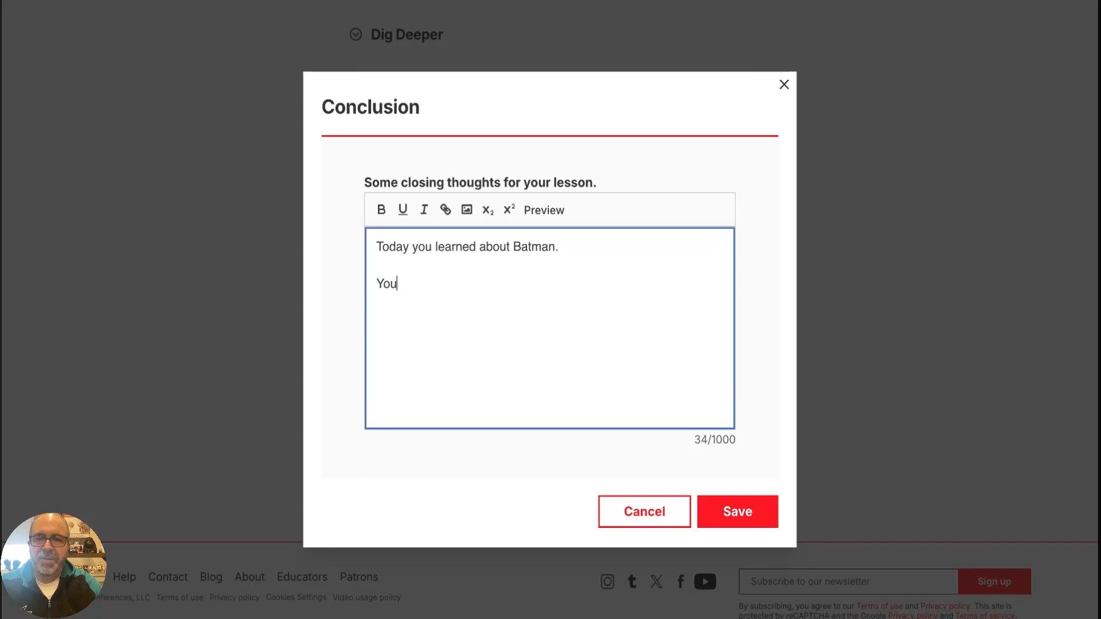
pyautogui.write('task no')
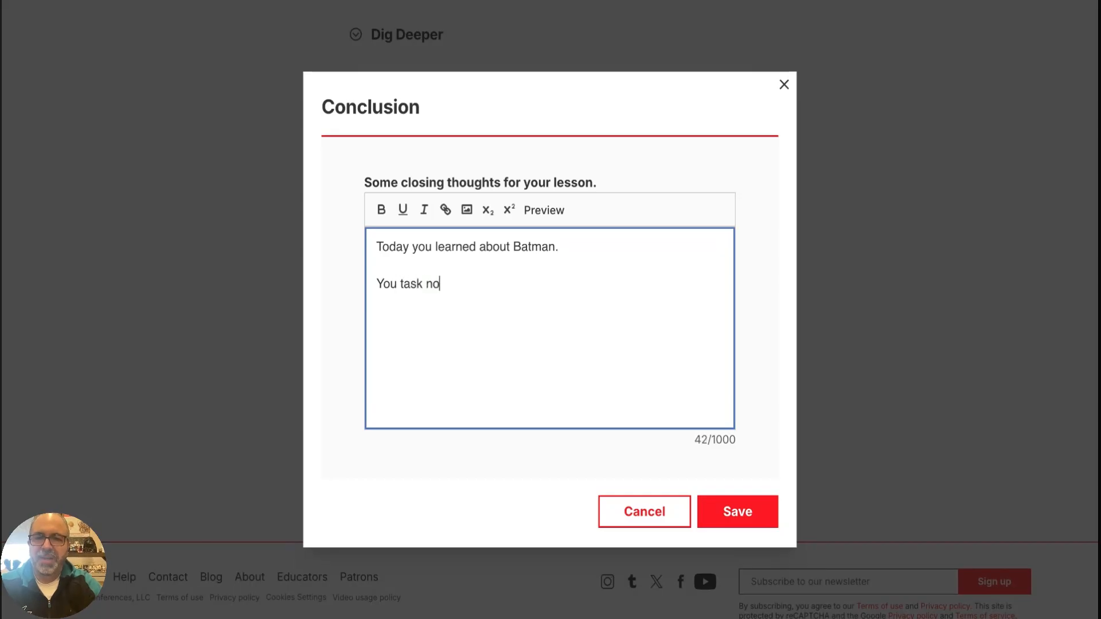
pyautogui.write('w it to draw ')
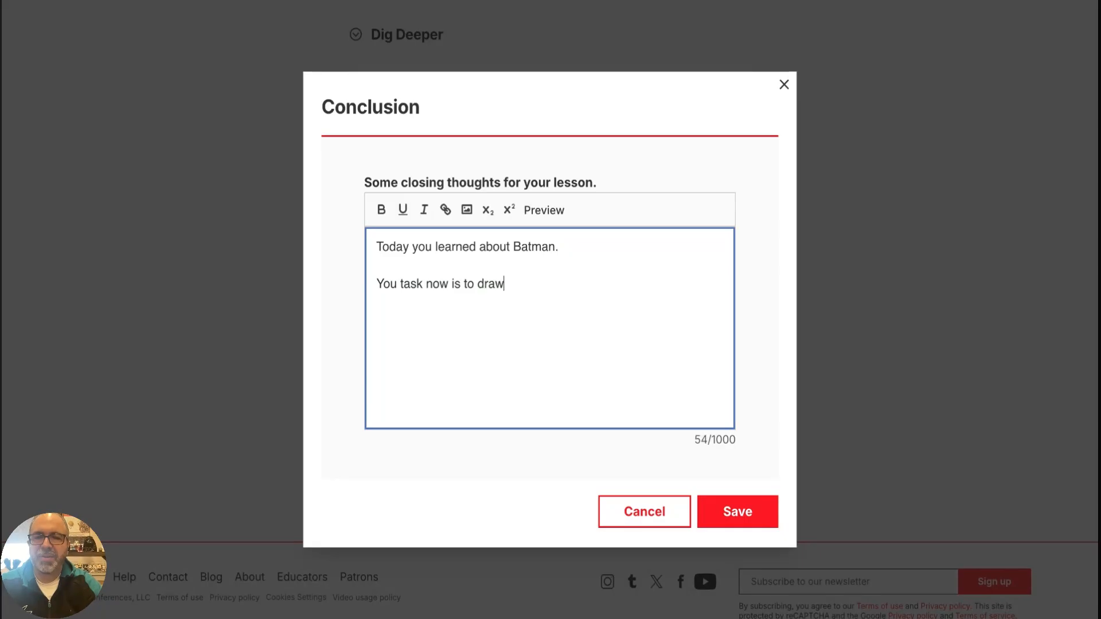
pyautogui.write('Batman and subnit')
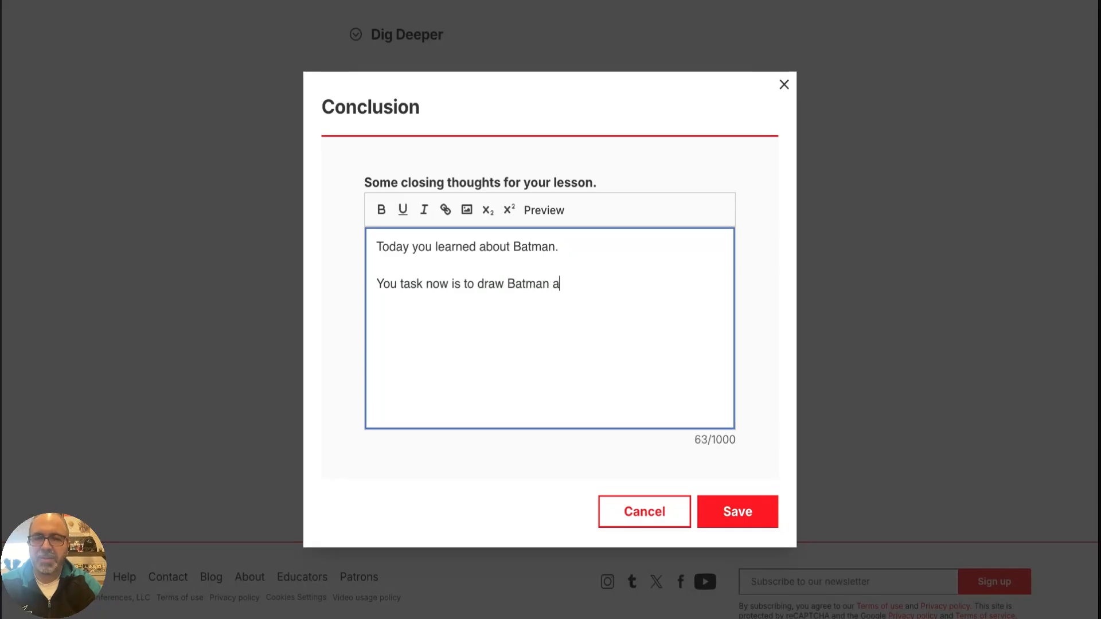
# Add "You task now is to draw Batman and submit to EDSBY." as a second paragraph and save the conclusion
pyautogui.press('BackSpace')
pyautogui.press('BackSpace')
pyautogui.press('BackSpace')
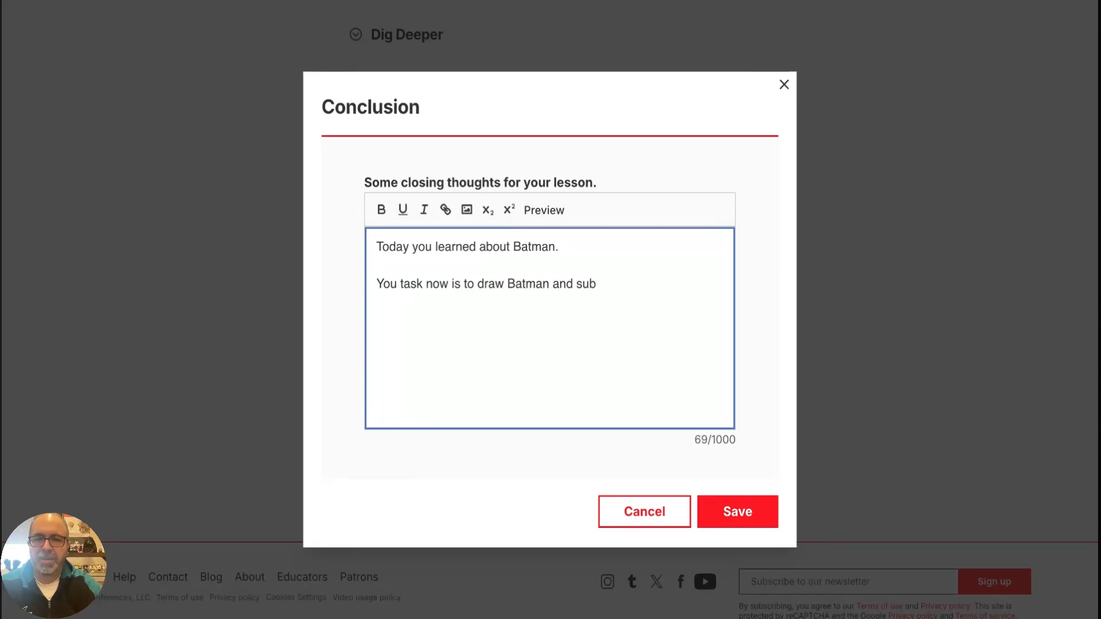
pyautogui.write('mit to EDSBY.')
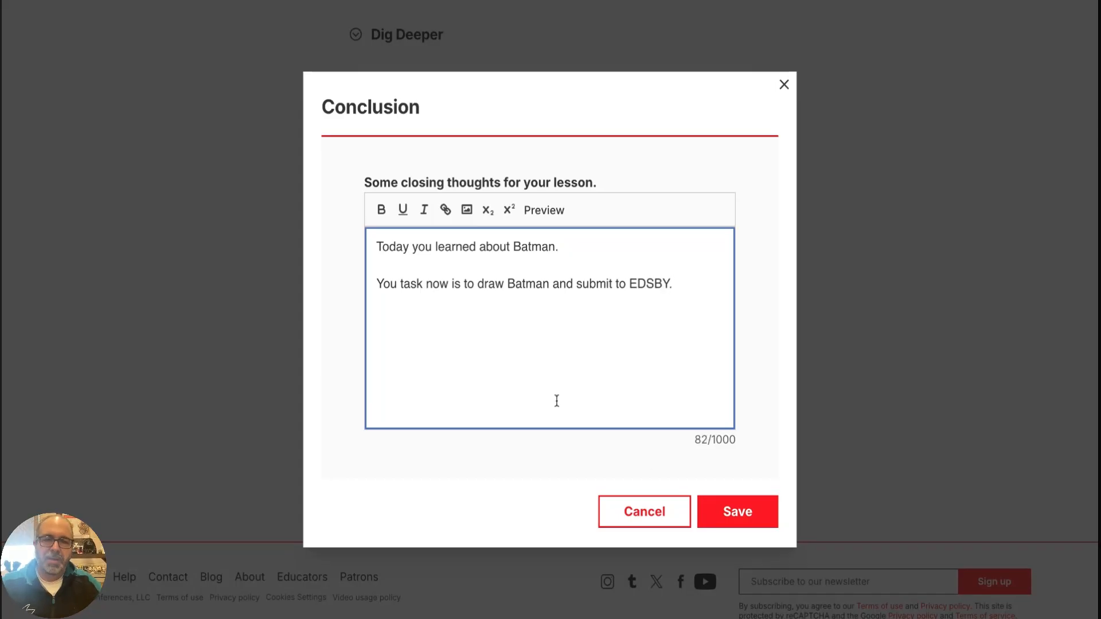
pyautogui.click(723, 511)
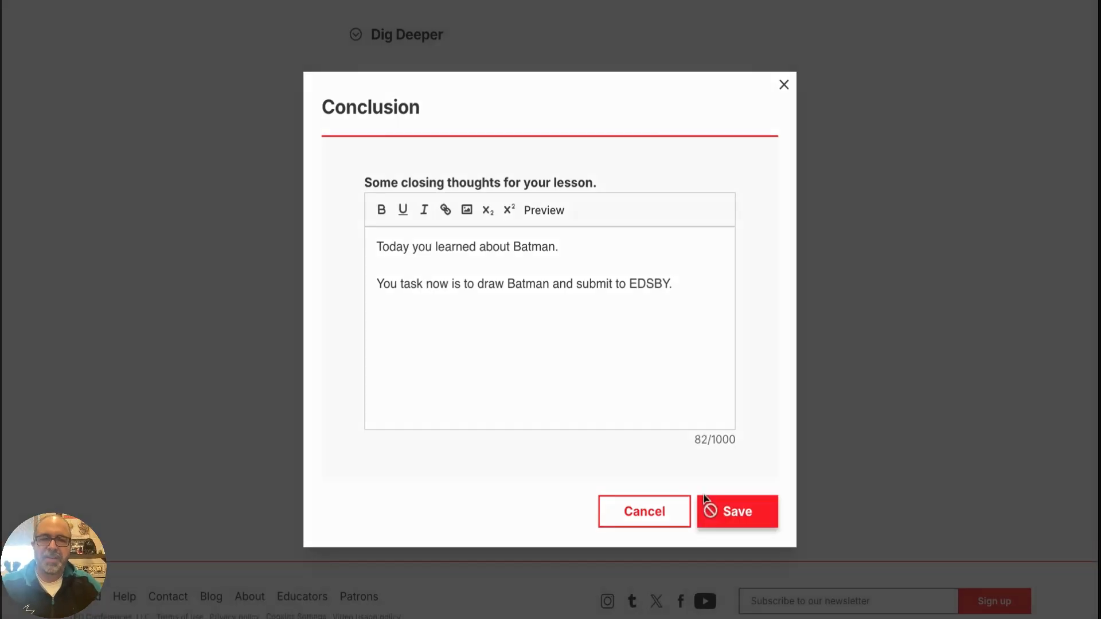
# Make the lesson customizable, set it to not require students to use TED-Ed accounts, and save the lesson settings
pyautogui.scroll(-1, 771, 397)
pyautogui.scroll(10, 770, 397)
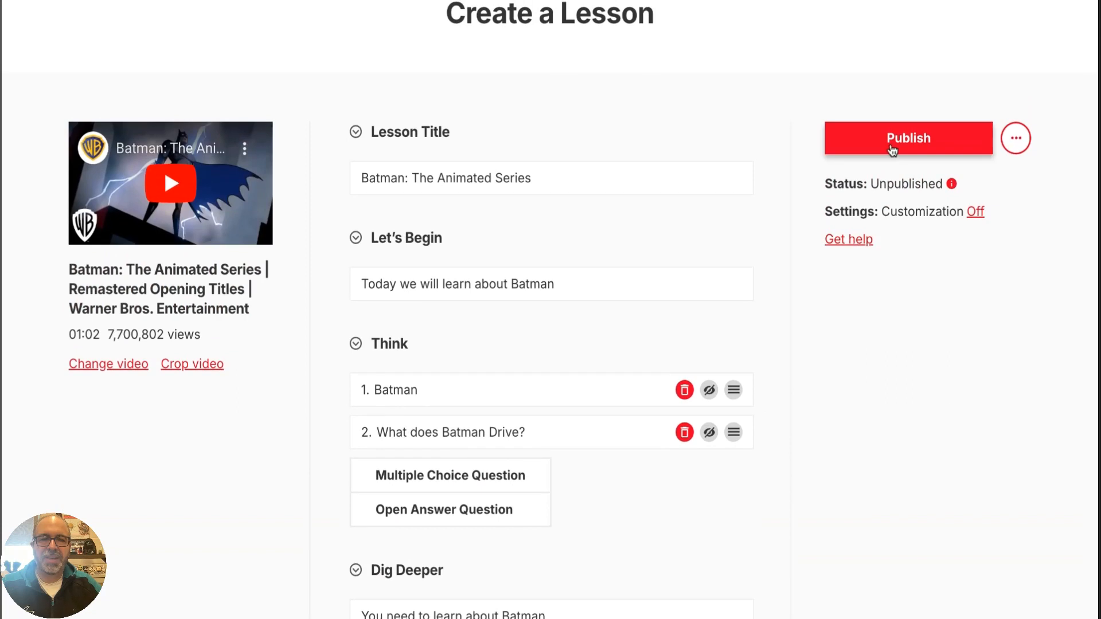
pyautogui.click(973, 221)
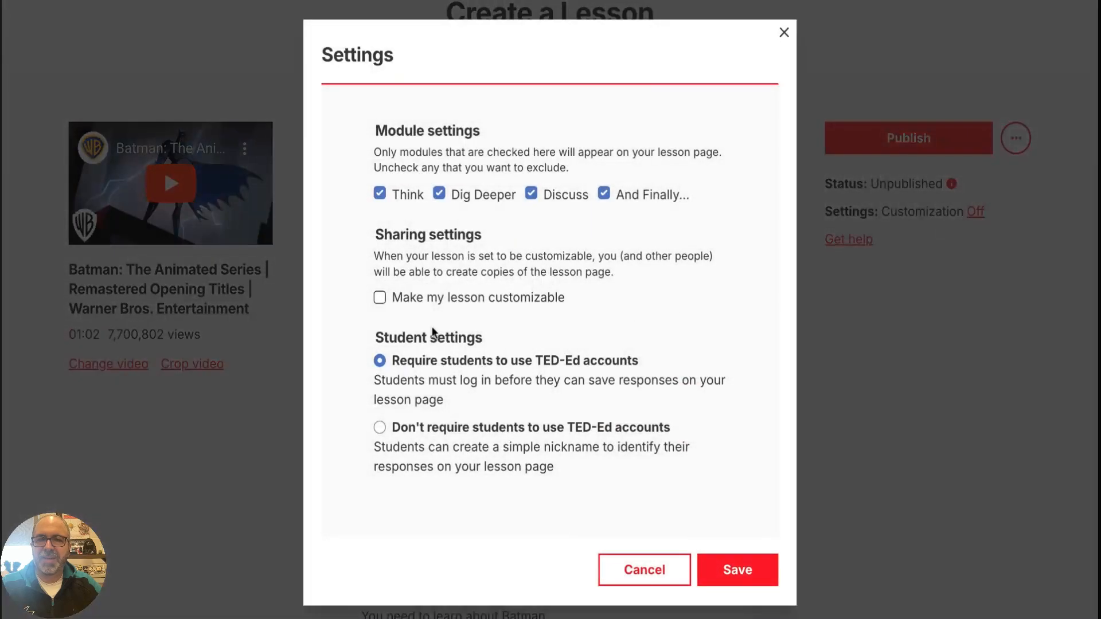
pyautogui.click(379, 298)
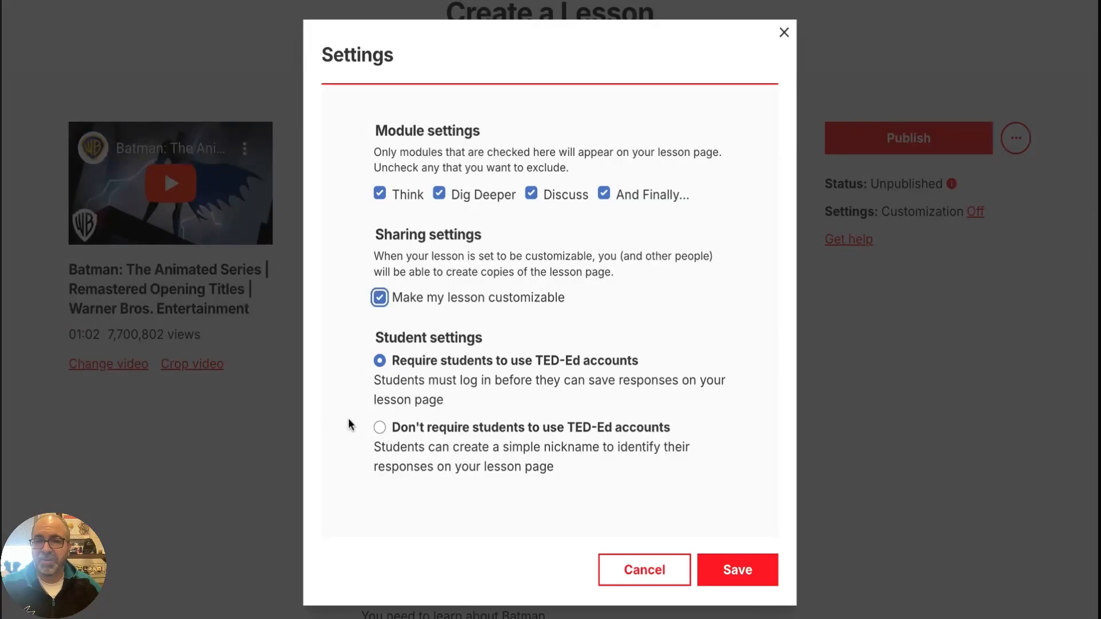
pyautogui.click(379, 433)
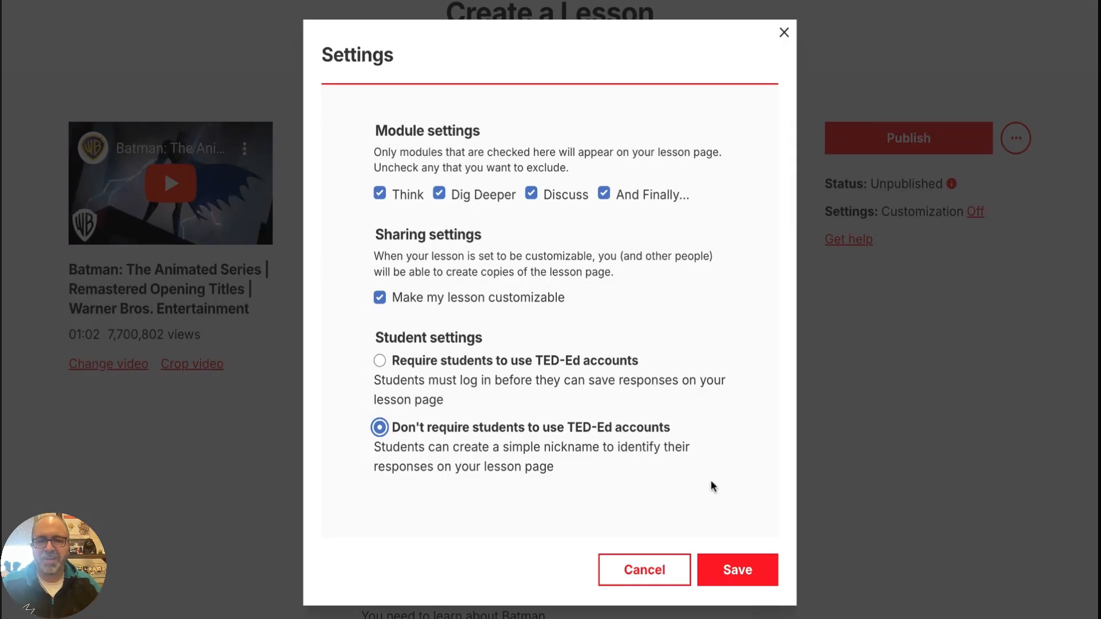
pyautogui.click(732, 570)
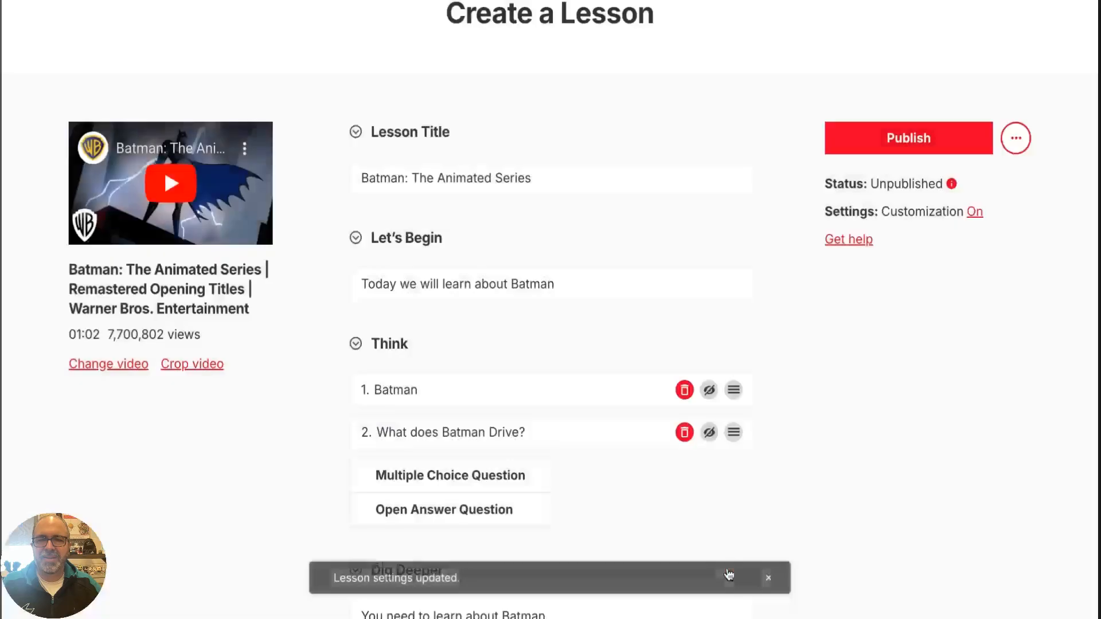
# Publish the lesson, copy its share link, and close the sharing dialog
pyautogui.click(961, 141)
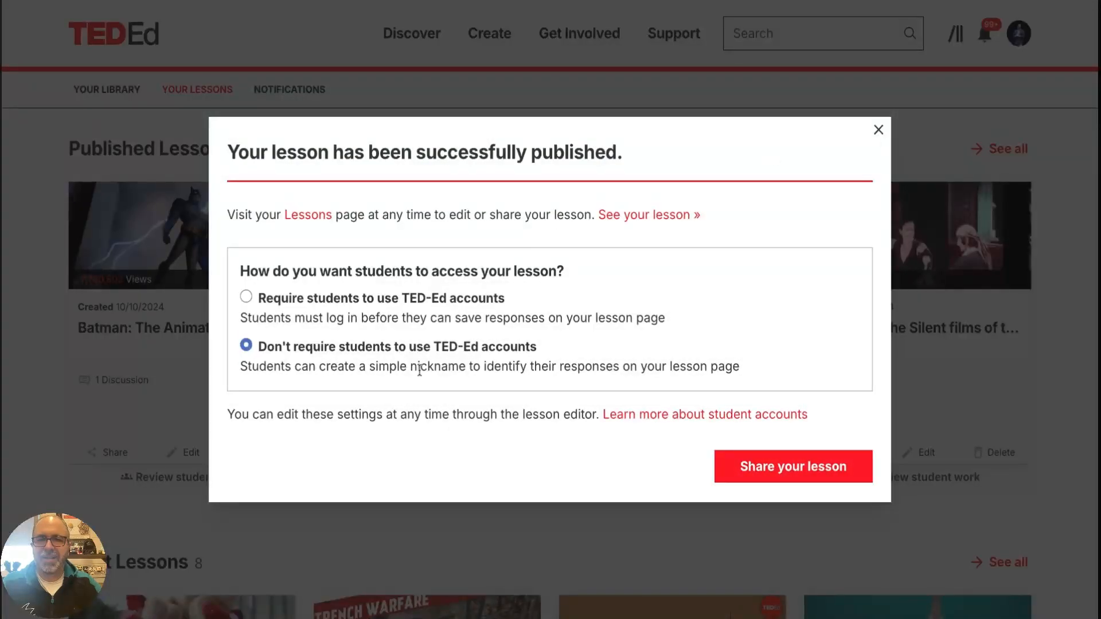
pyautogui.click(762, 468)
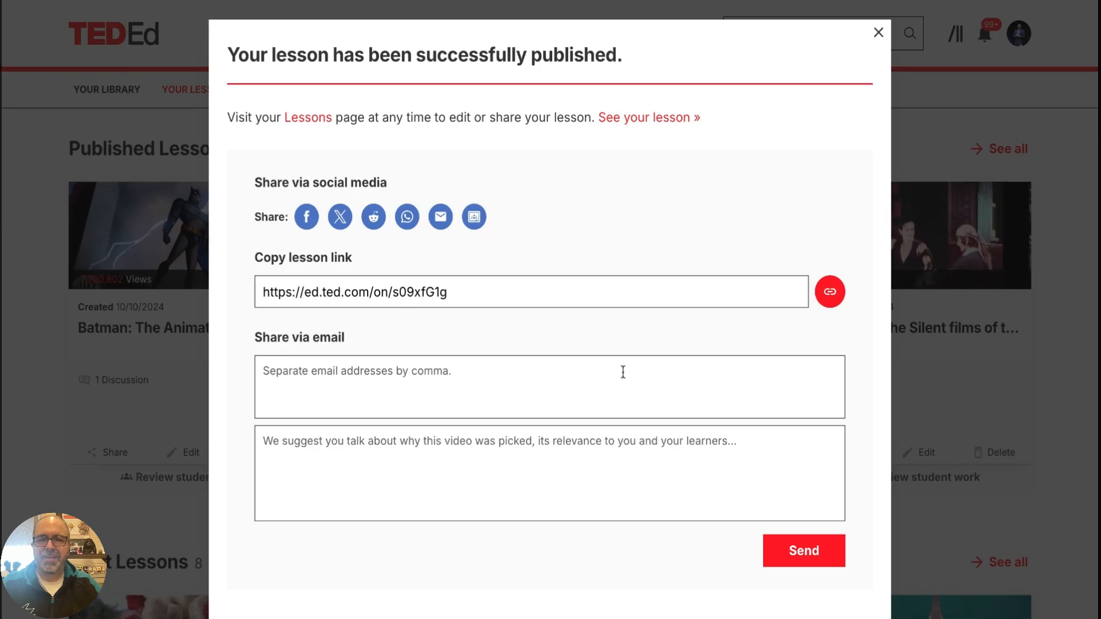
pyautogui.click(828, 300)
pyautogui.click(334, 388)
pyautogui.click(877, 34)
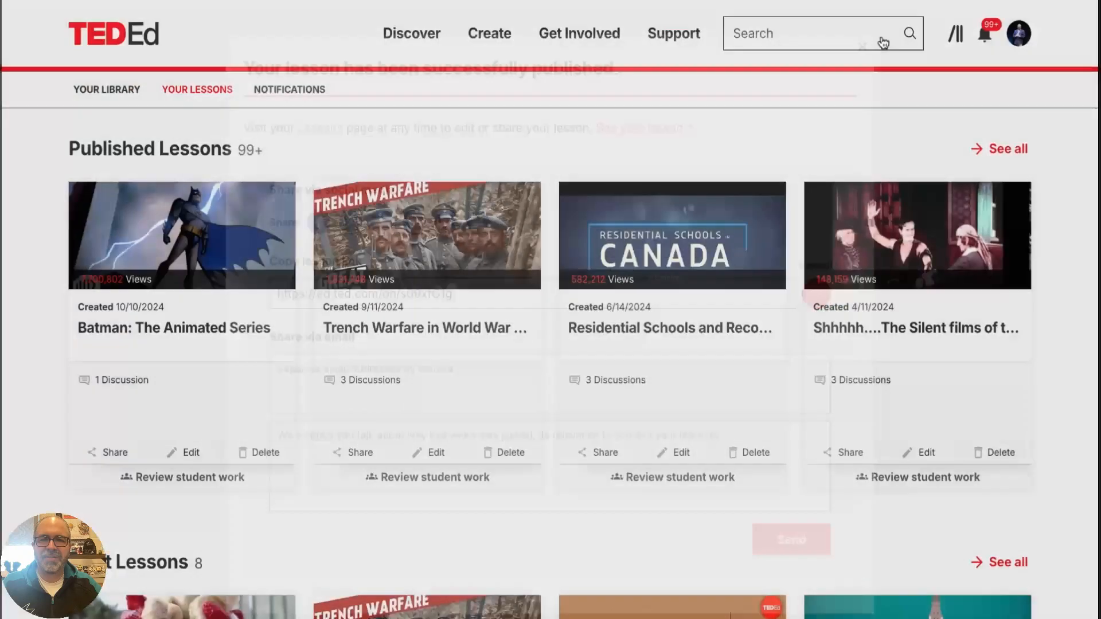
# Show all published lessons and open "Batman: The Animated Series" for editing
pyautogui.click(1014, 150)
pyautogui.scroll(-1, 241, 415)
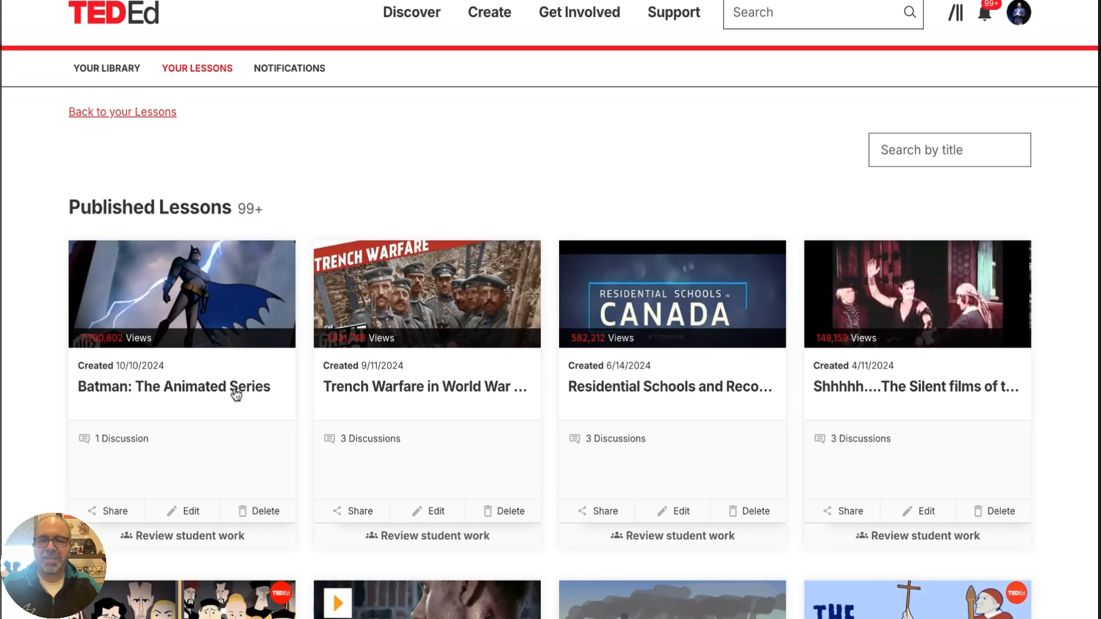
pyautogui.click(185, 511)
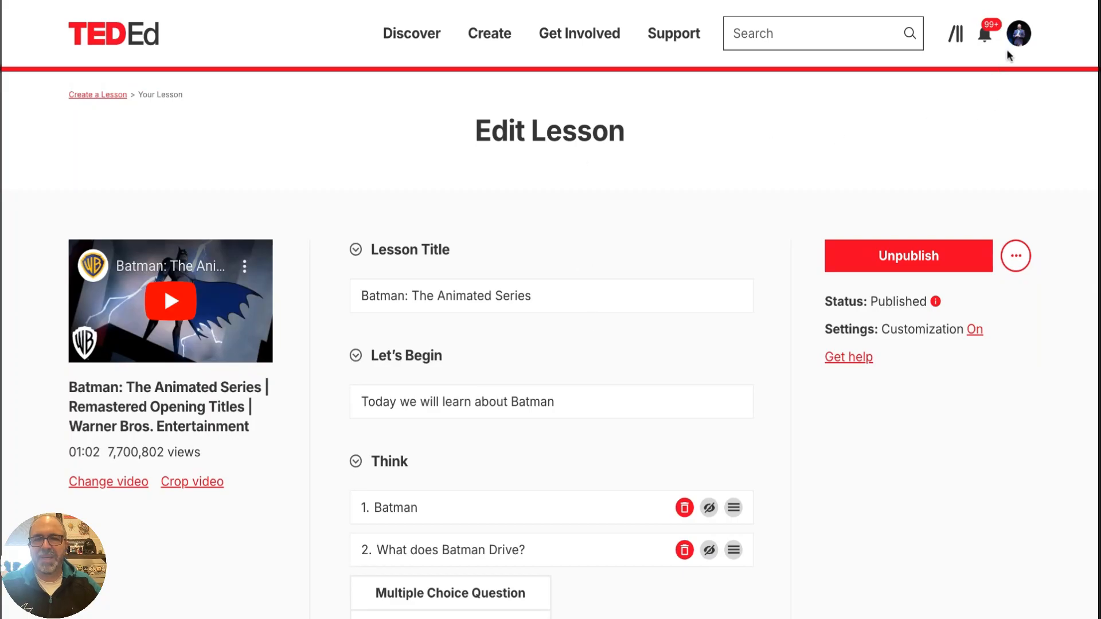
# Go back to the account's own lessons and browse the full list of published lessons
pyautogui.moveTo(1011, 46)
pyautogui.click(971, 149)
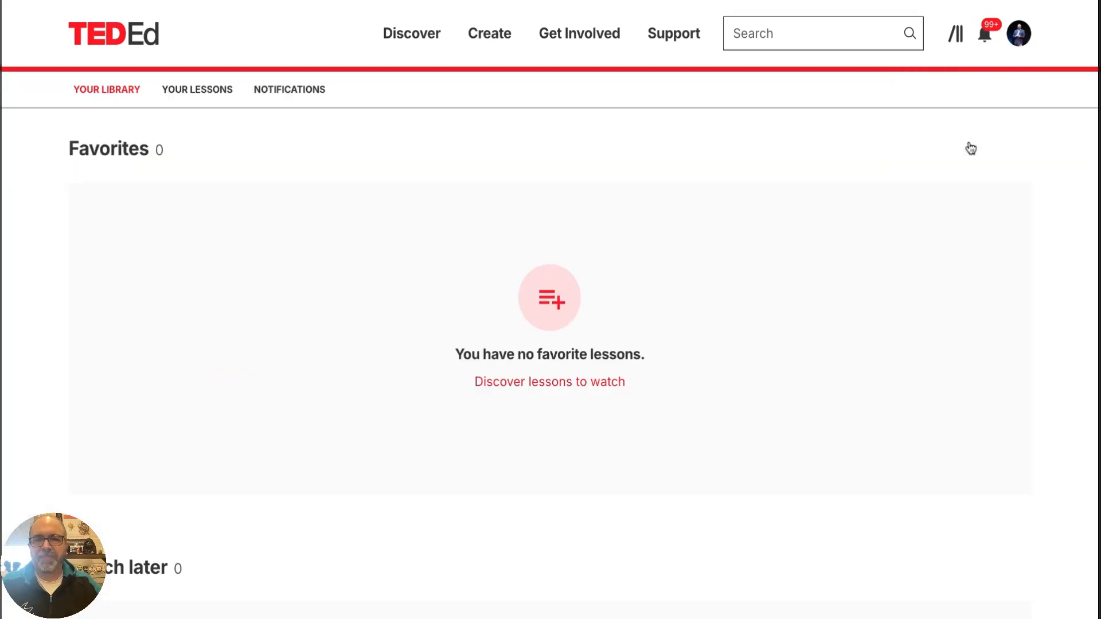
pyautogui.click(185, 93)
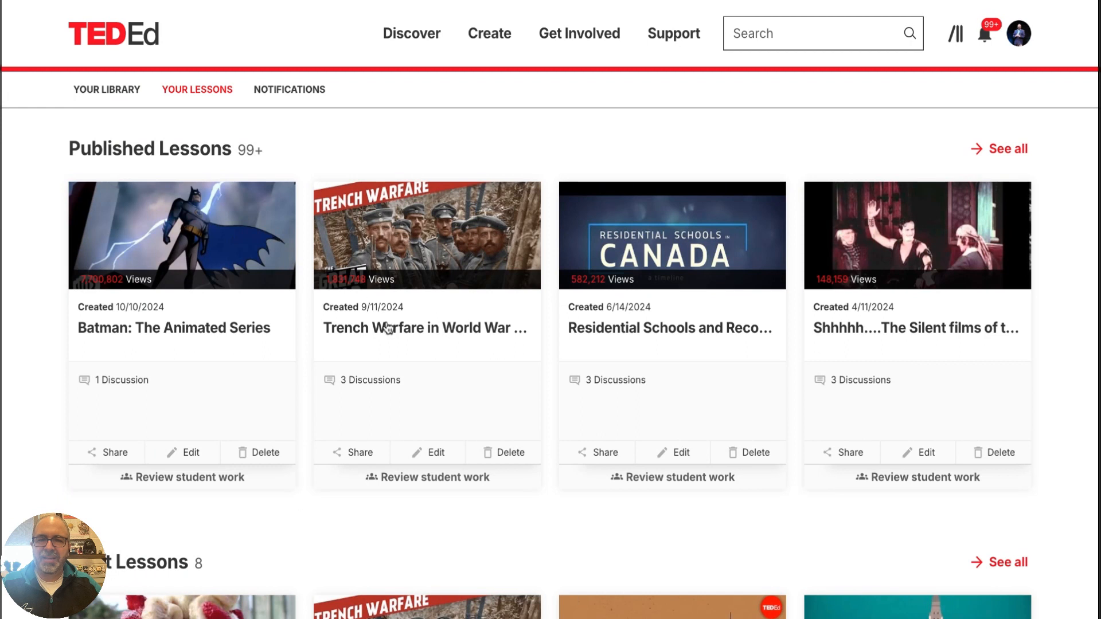
pyautogui.scroll(-2, 504, 328)
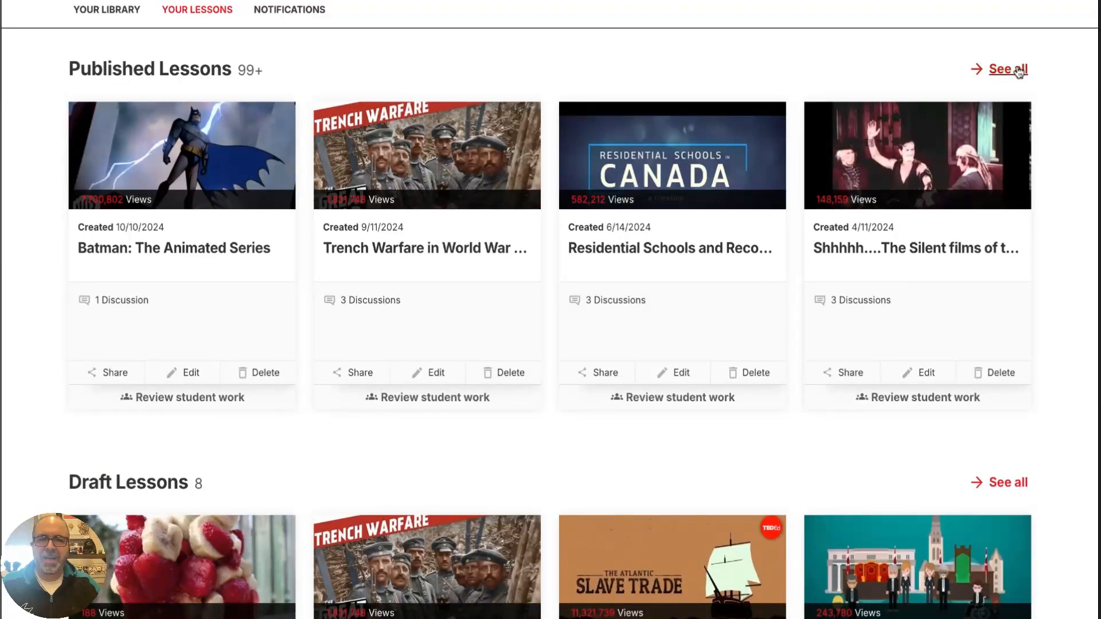
pyautogui.scroll(-8, 485, 315)
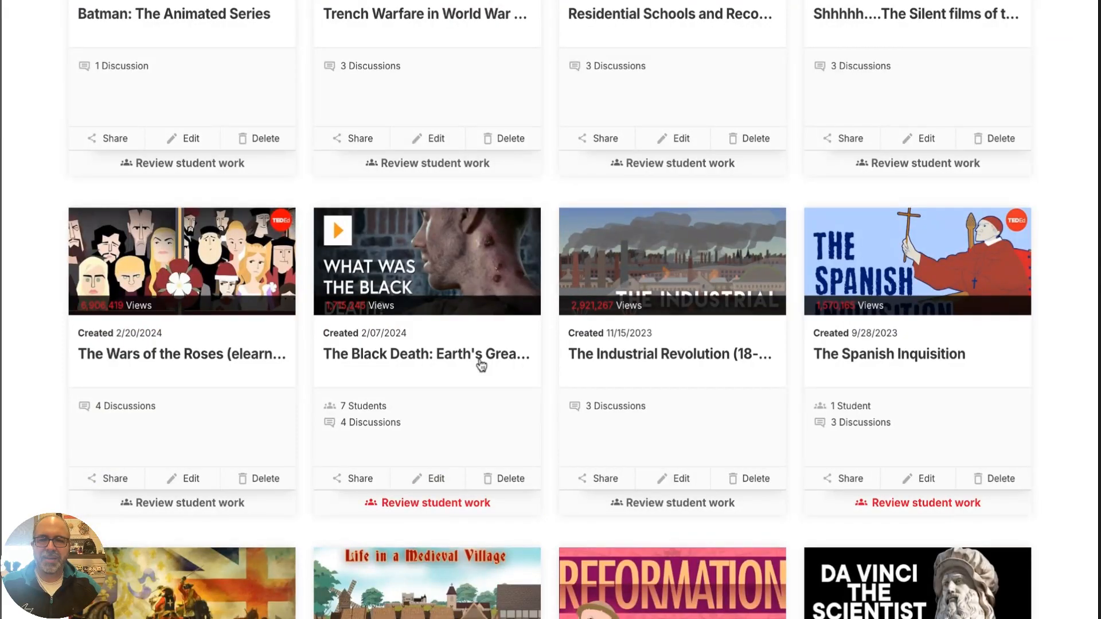
# Open the Black Death lesson and review its Dig Deeper and And Finally sections
pyautogui.click(482, 365)
pyautogui.scroll(-4, 212, 254)
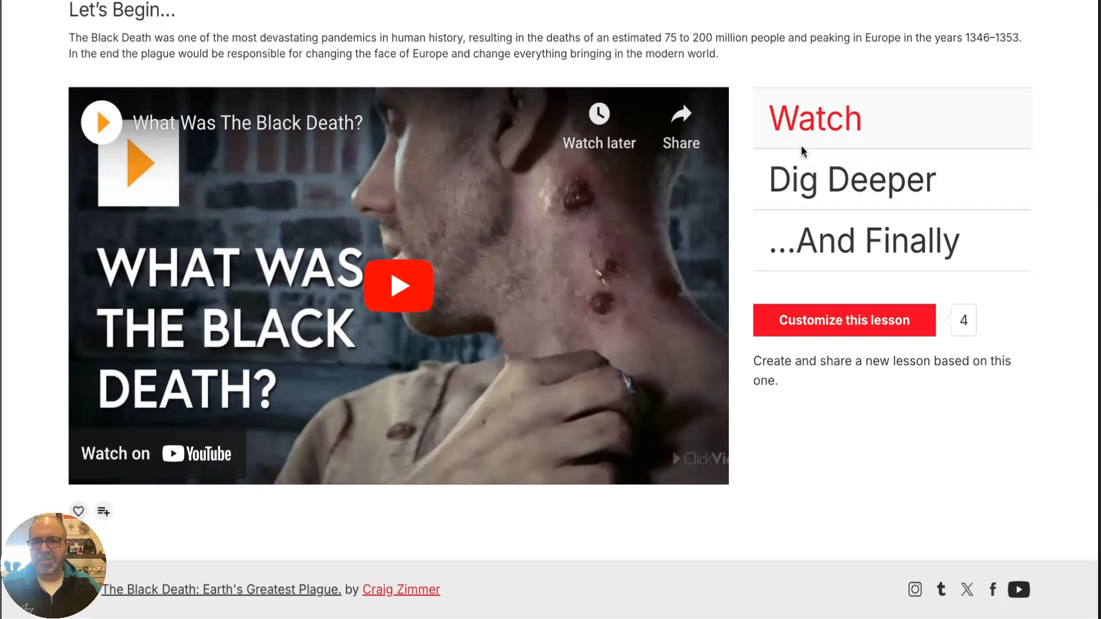
pyautogui.click(802, 177)
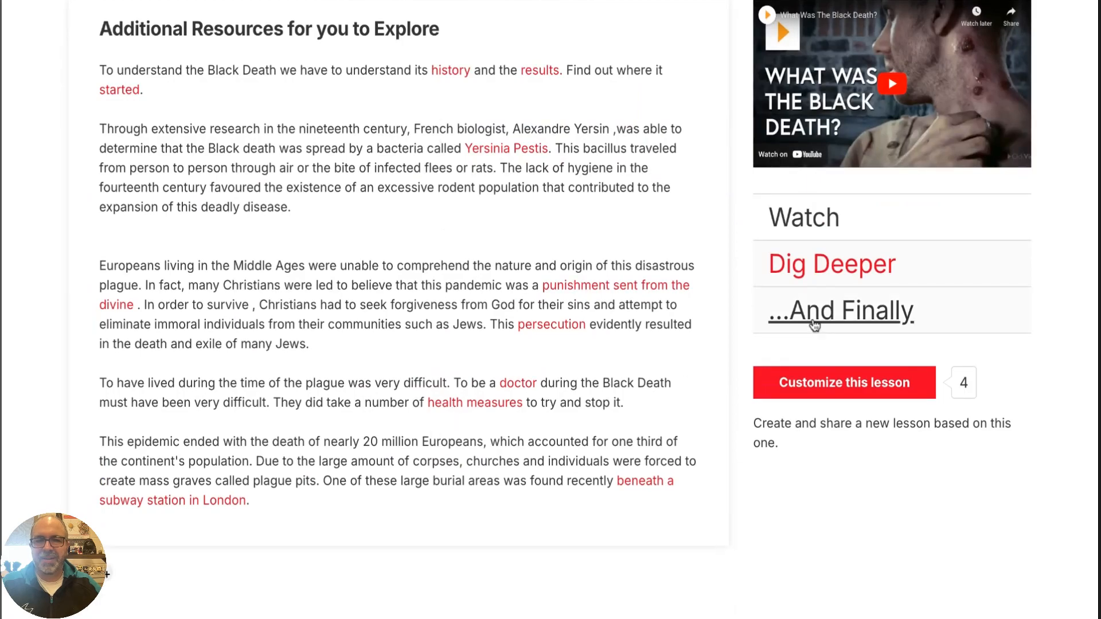
pyautogui.click(814, 325)
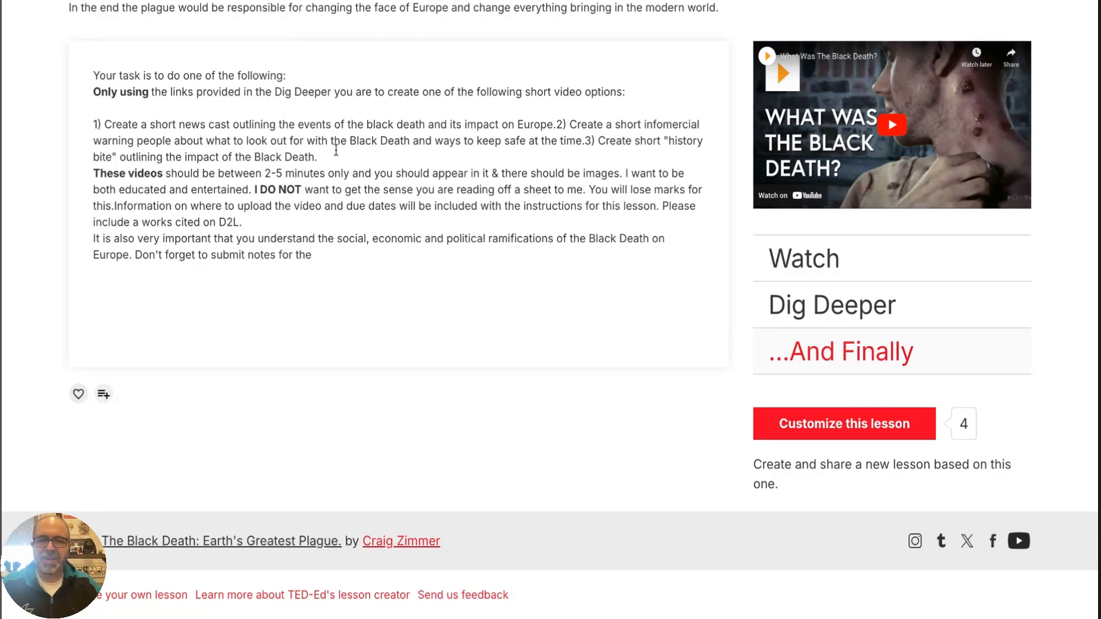
# Return from the Black Death lesson to the published lessons list and open the Wars of the Roses lesson
pyautogui.scroll(5, 466, 222)
pyautogui.scroll(2, 469, 218)
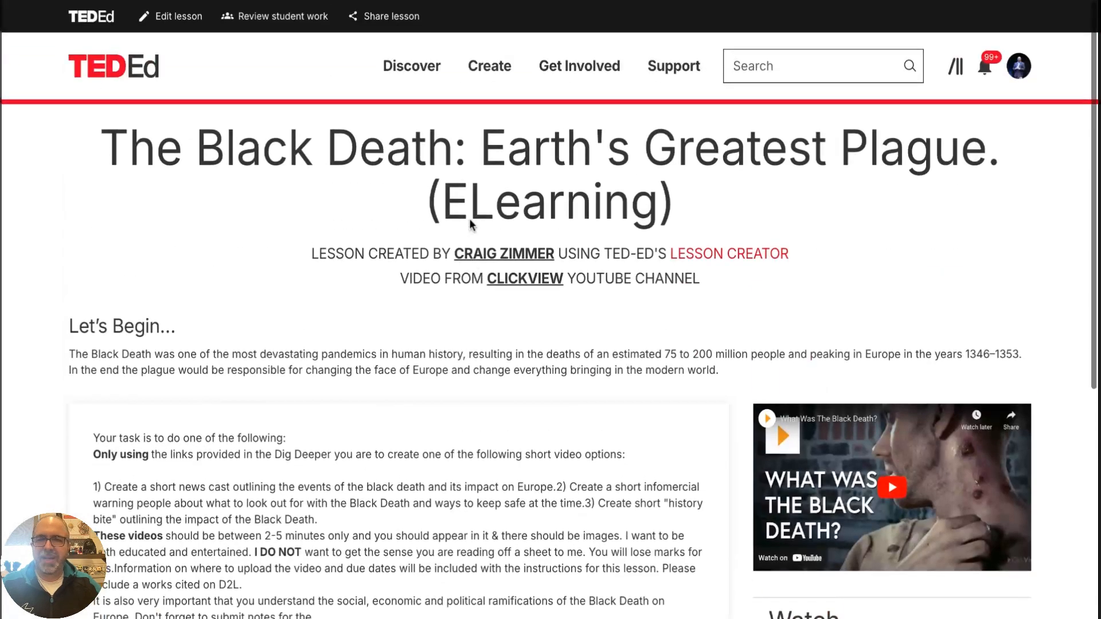
pyautogui.click(105, 1)
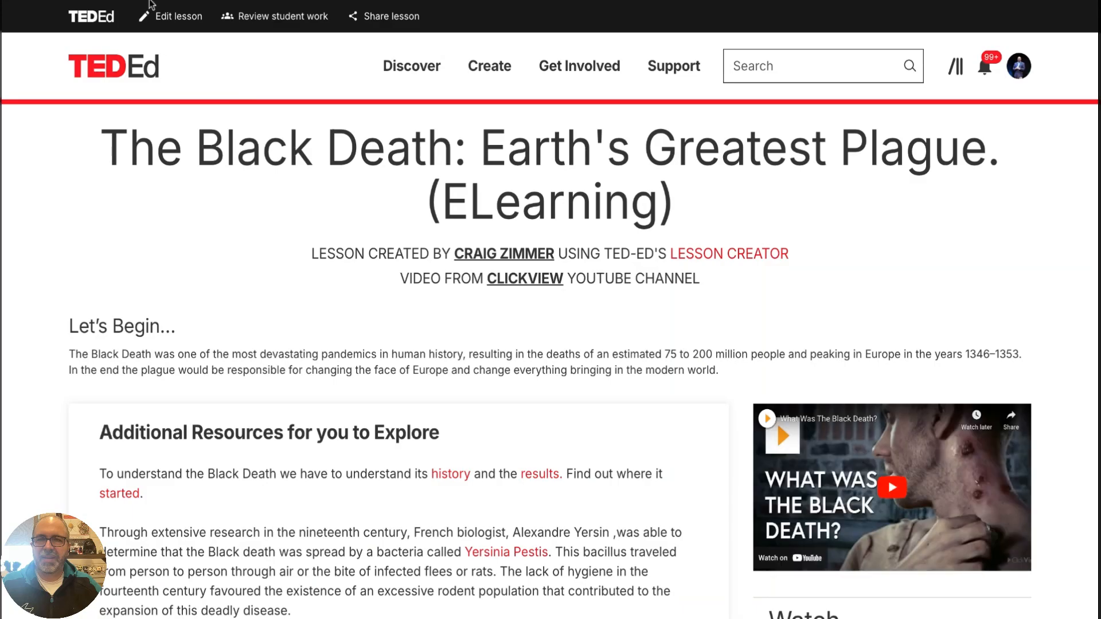
pyautogui.click(150, 2)
pyautogui.click(150, 1)
pyautogui.scroll(-5, 251, 278)
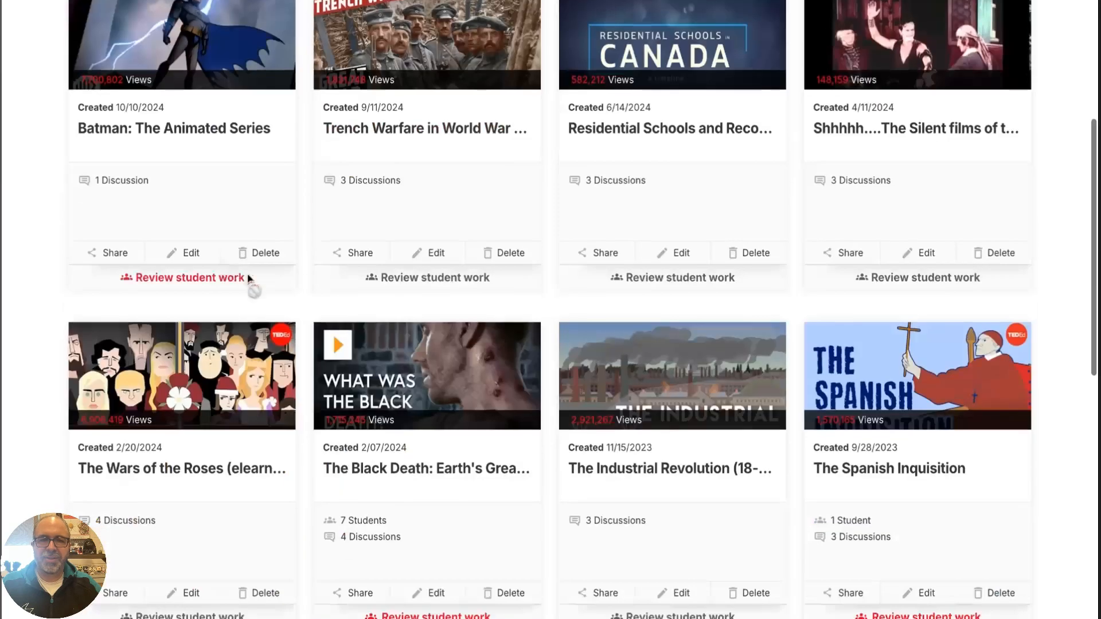
pyautogui.scroll(-3, 117, 373)
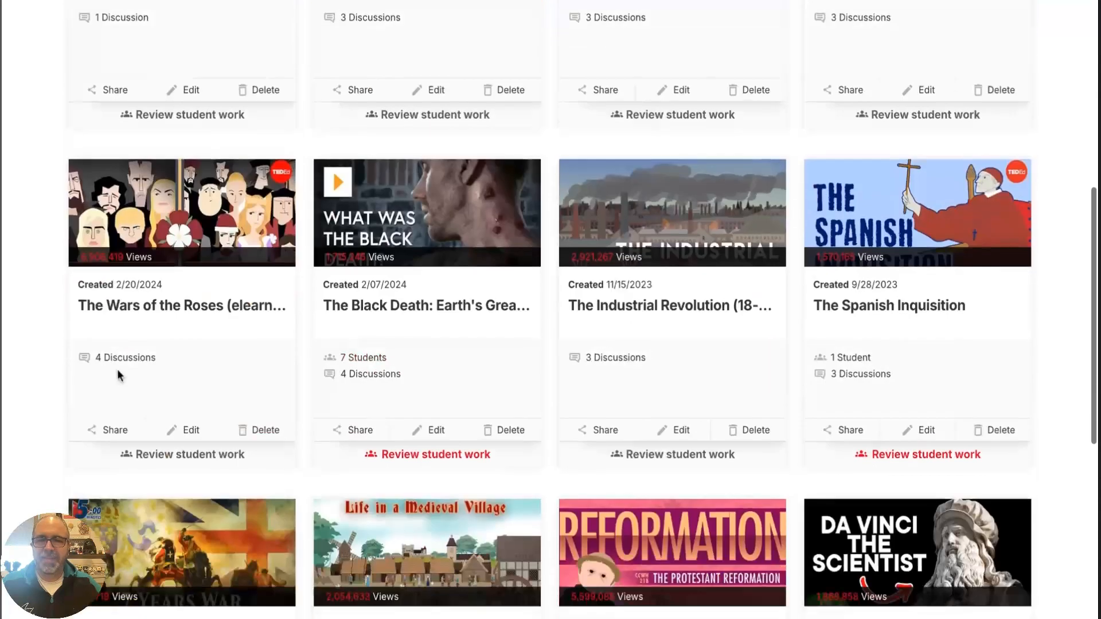
pyautogui.click(154, 309)
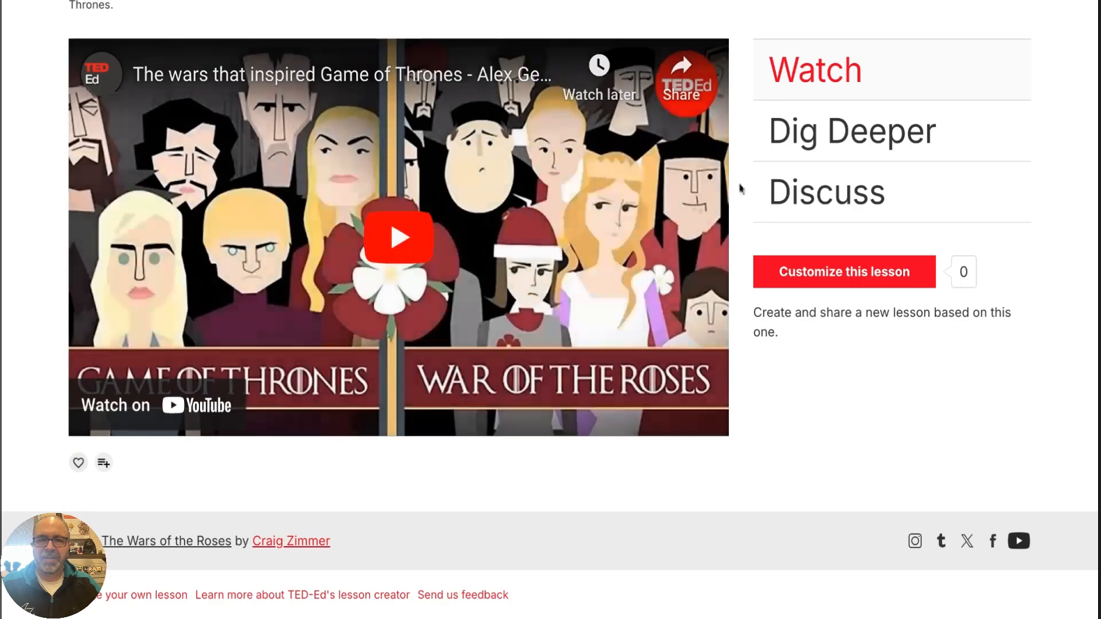
# Review the Dig Deeper resources and the guided discussions of the Wars of the Roses lesson
pyautogui.scroll(2, 717, 172)
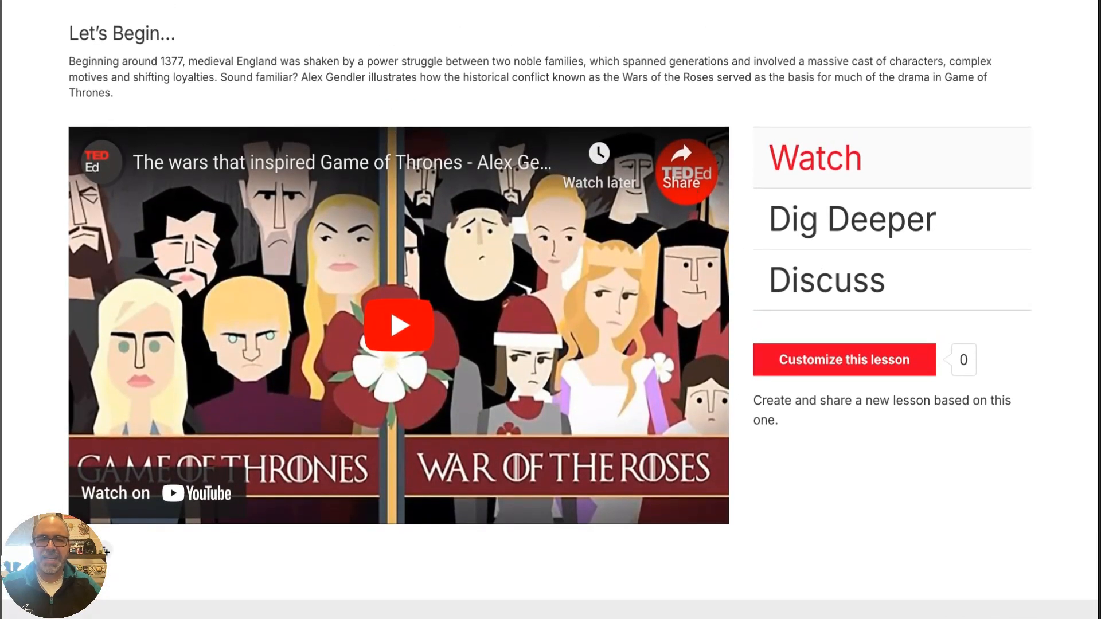
pyautogui.click(852, 220)
pyautogui.scroll(-1, 344, 172)
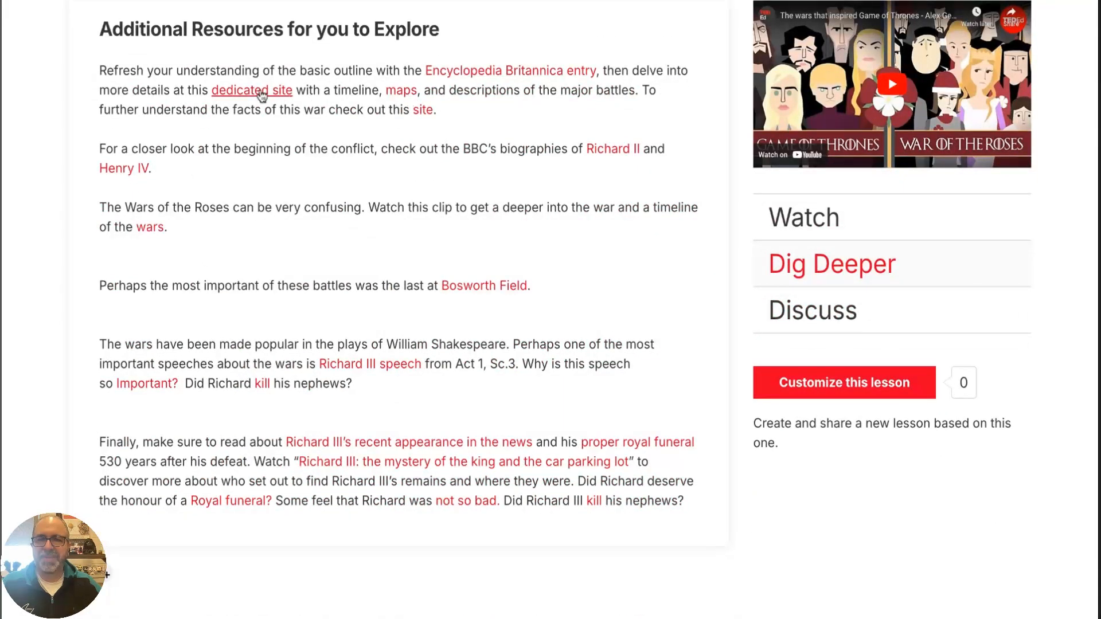
pyautogui.scroll(-2, 379, 275)
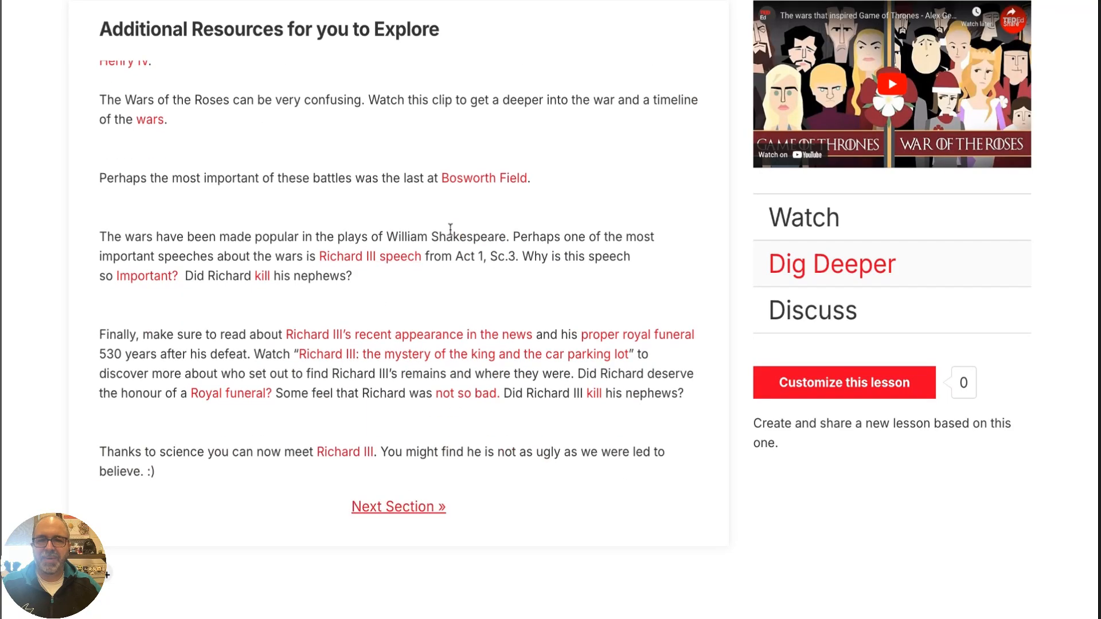
pyautogui.click(860, 312)
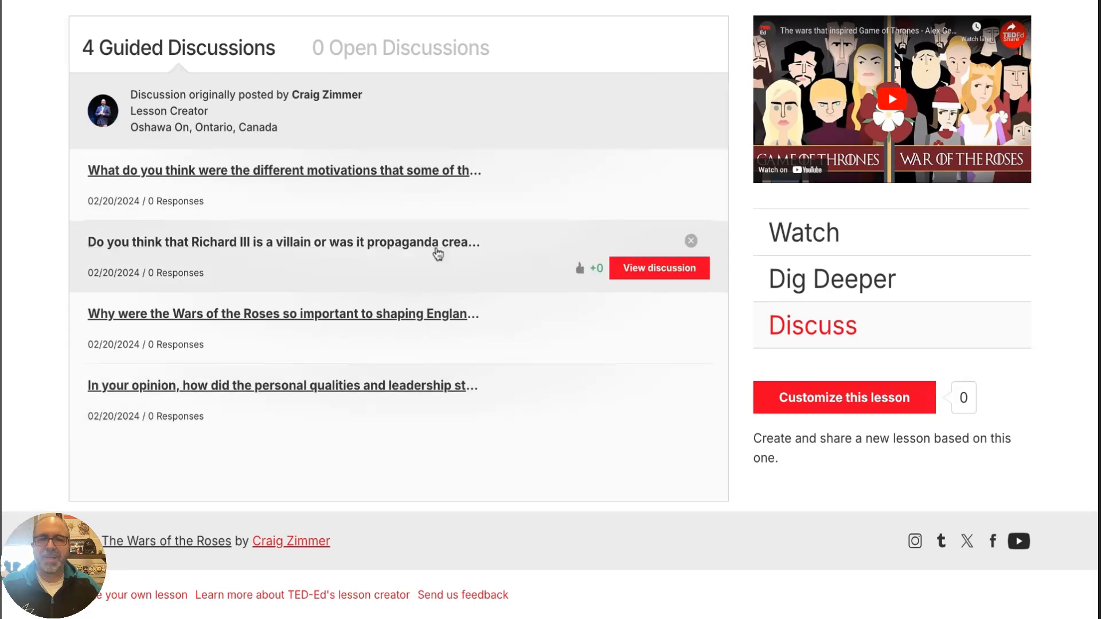
pyautogui.scroll(3, 435, 250)
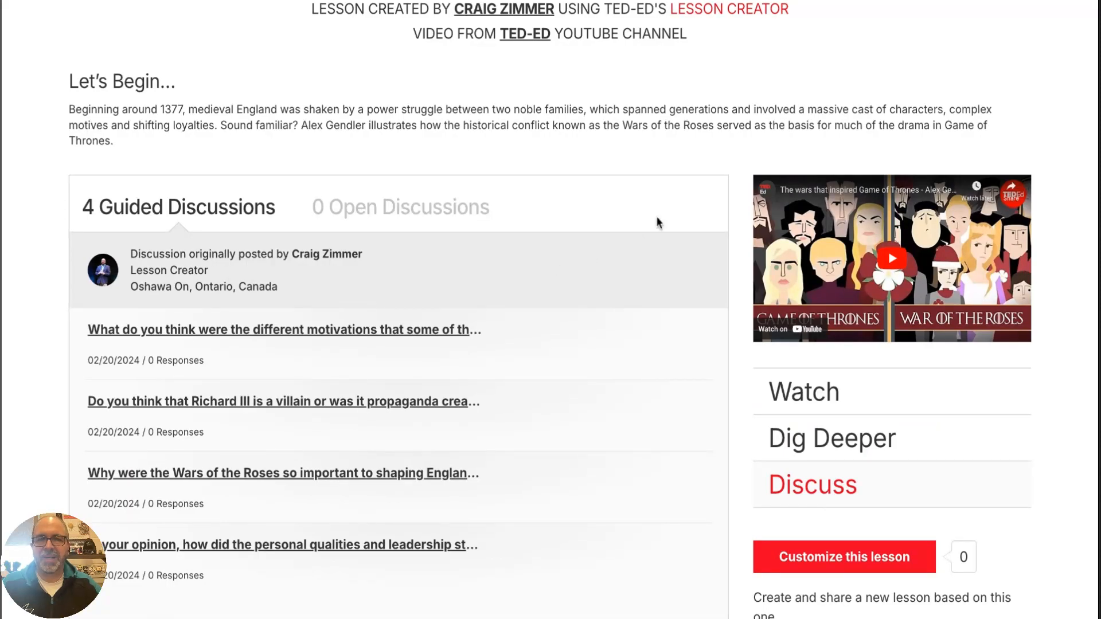
pyautogui.scroll(3, 609, 153)
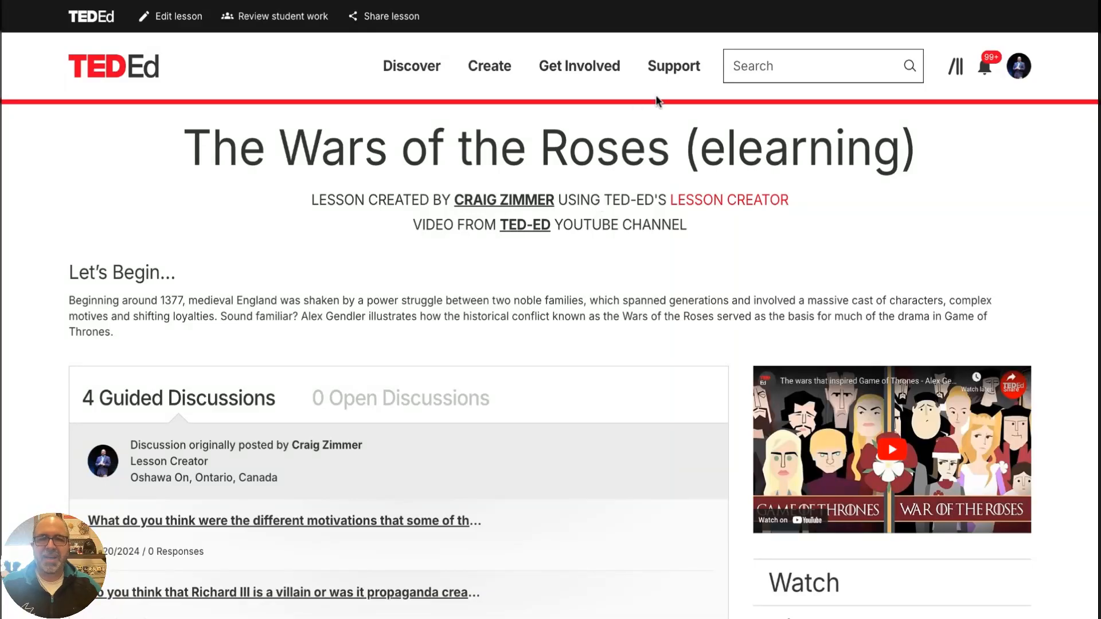
# Open the public lessons library and show the Psychology lessons on History, Approaches and Methods
pyautogui.moveTo(421, 76)
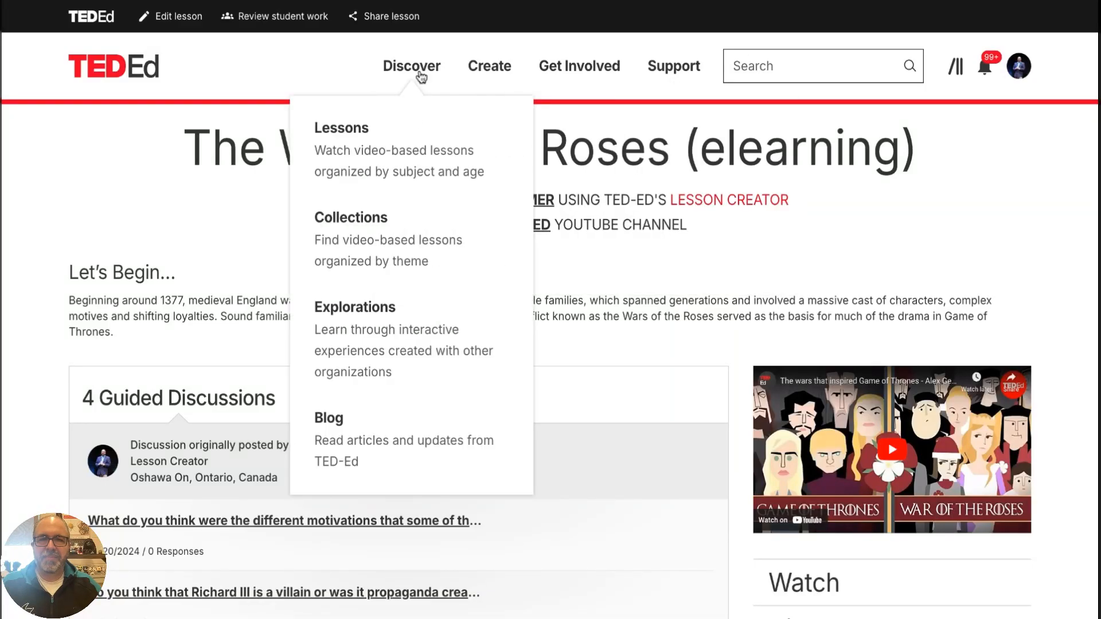
pyautogui.click(367, 135)
pyautogui.scroll(-1, 574, 218)
pyautogui.scroll(1, 613, 208)
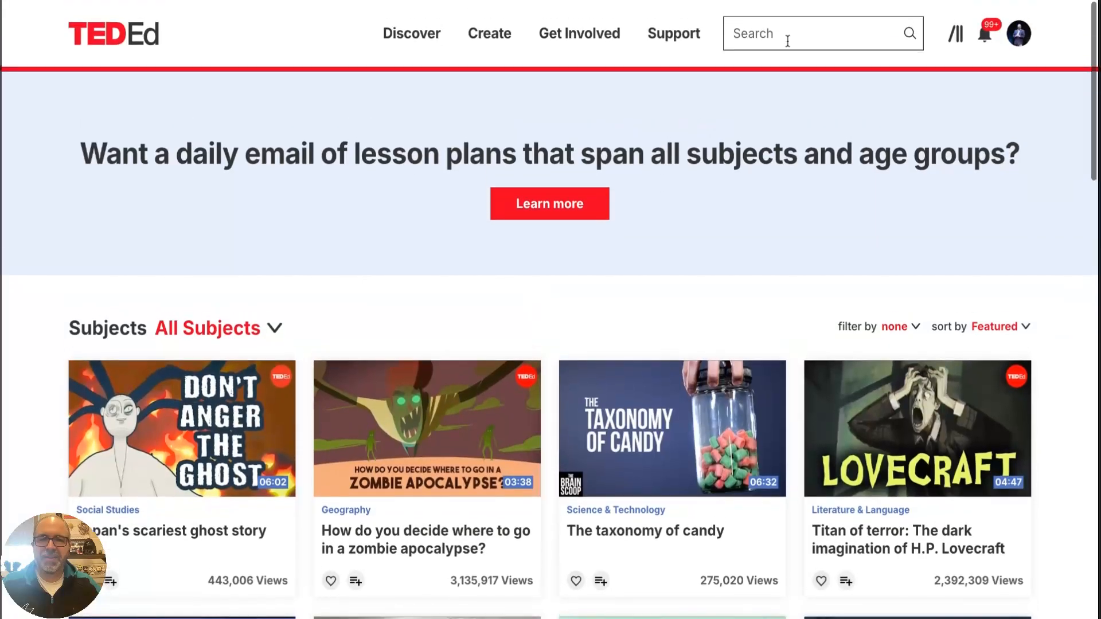
pyautogui.scroll(-1, 297, 302)
pyautogui.click(275, 301)
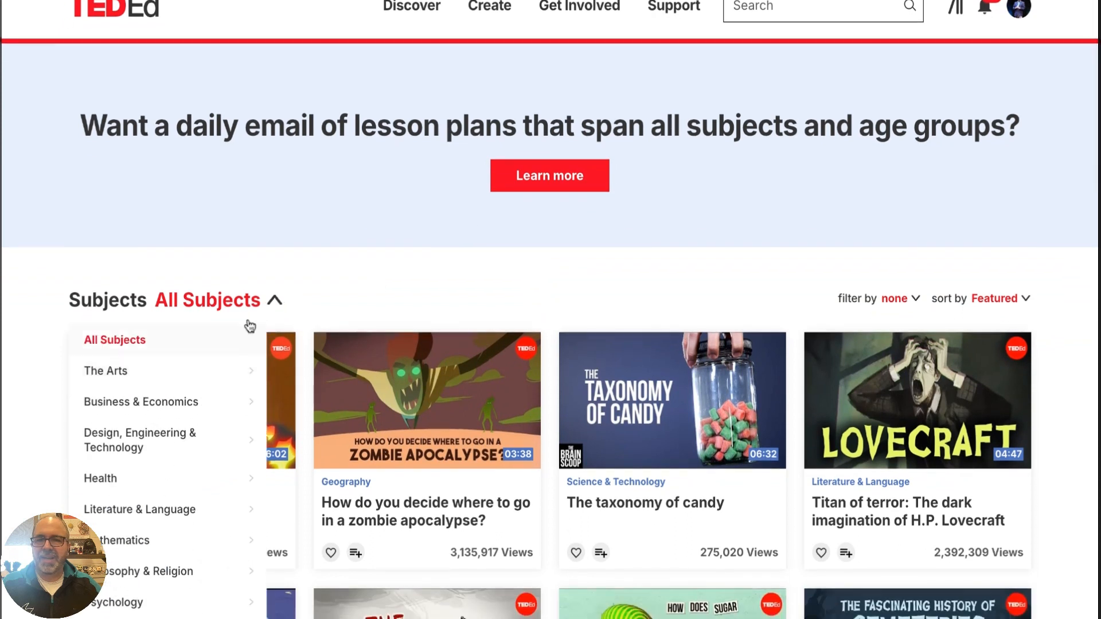
pyautogui.scroll(-5, 240, 318)
pyautogui.click(163, 348)
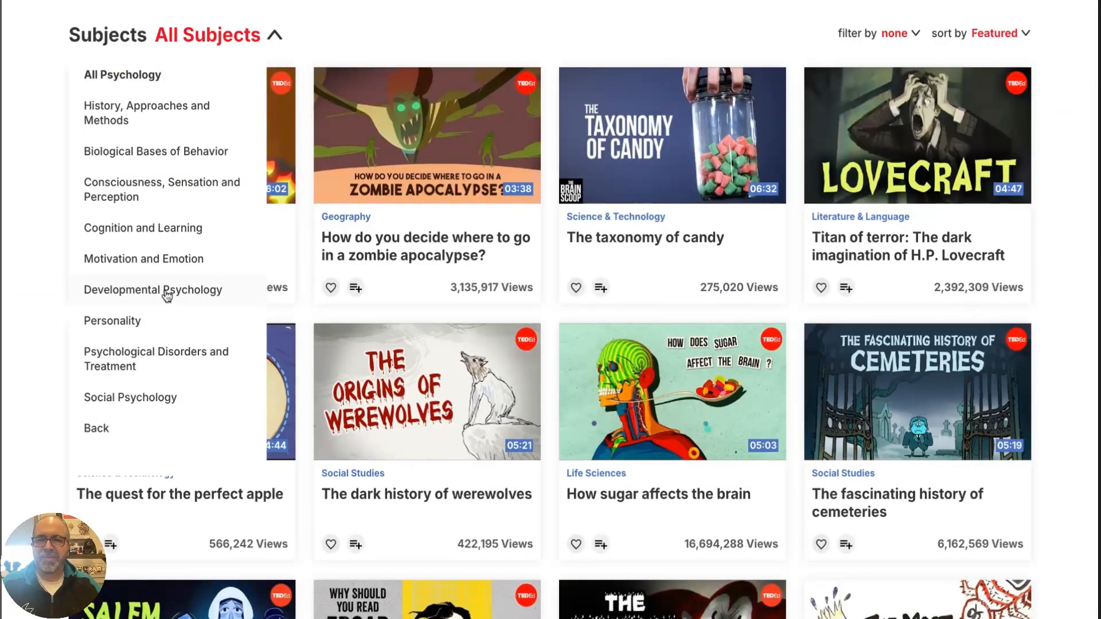
pyautogui.click(123, 119)
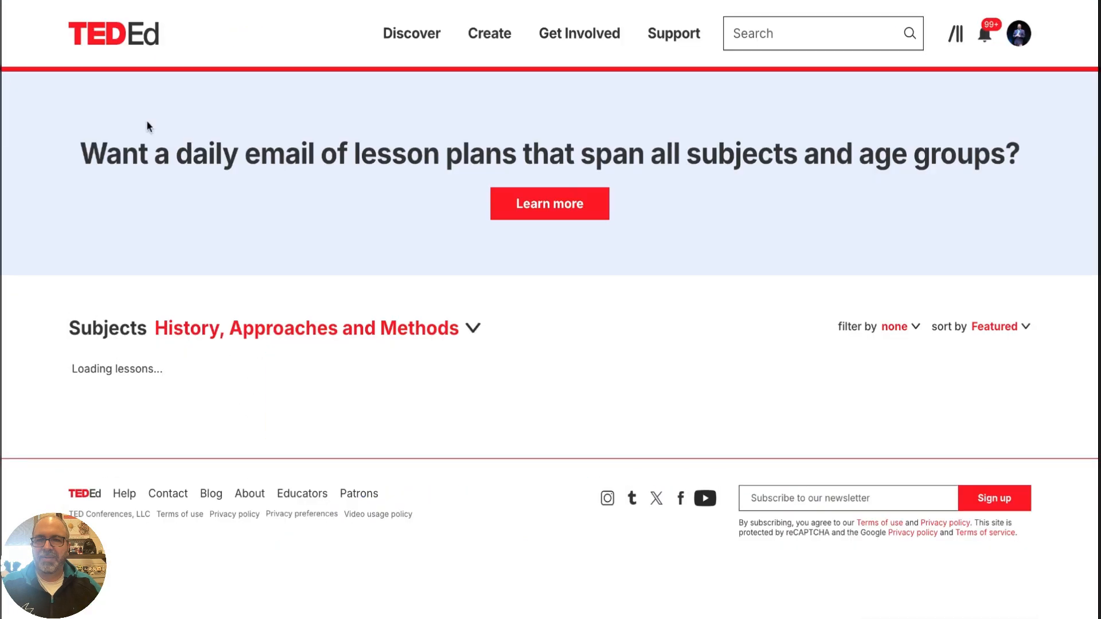
pyautogui.scroll(-4, 269, 190)
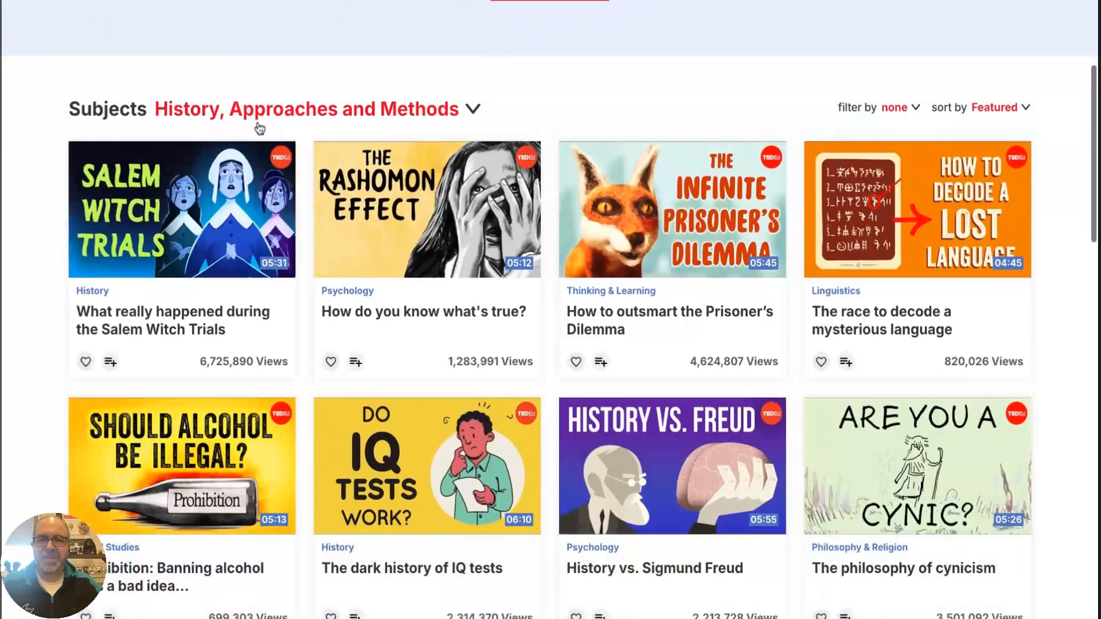
pyautogui.scroll(4, 422, 142)
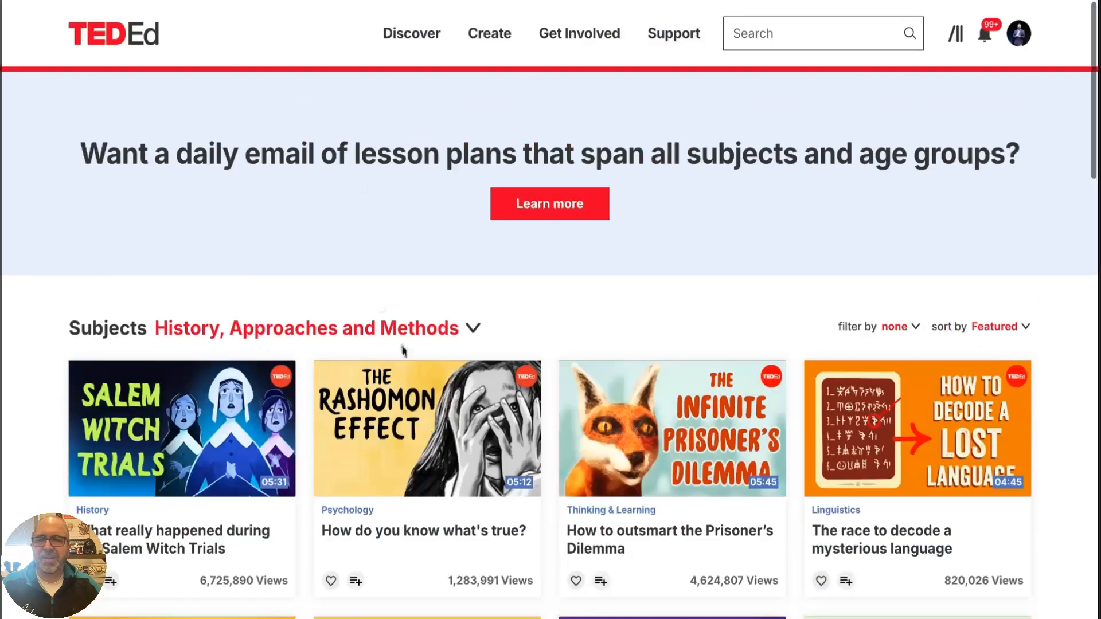
# Switch the library's subject to Algebra under Mathematics and browse the lessons
pyautogui.click(400, 338)
pyautogui.scroll(3, 162, 425)
pyautogui.scroll(-4, 258, 370)
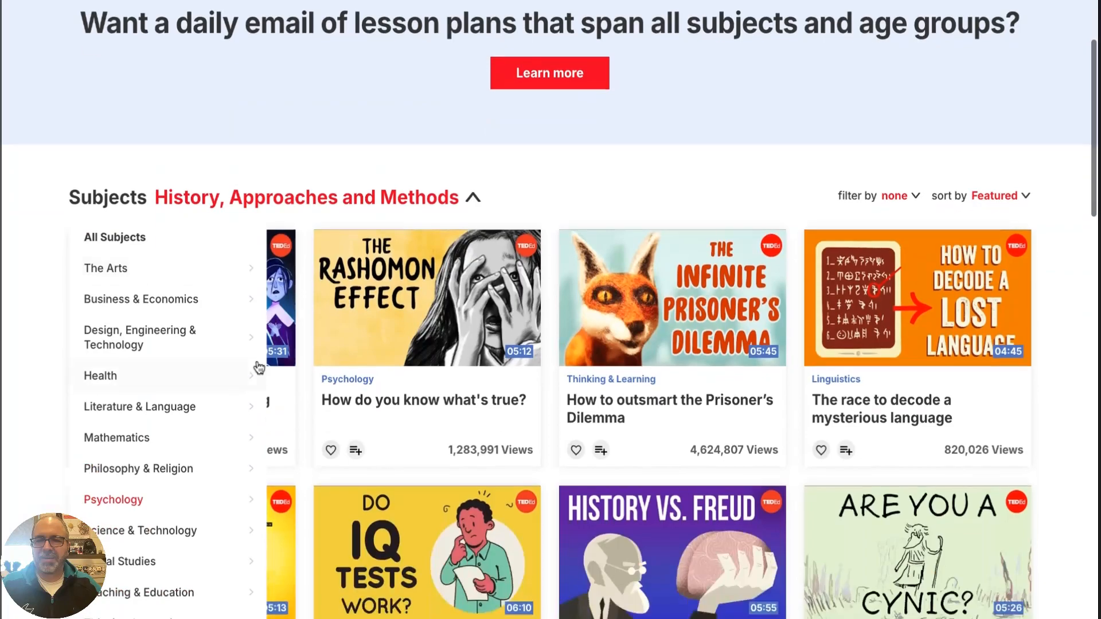
pyautogui.scroll(-1, 167, 379)
pyautogui.click(151, 423)
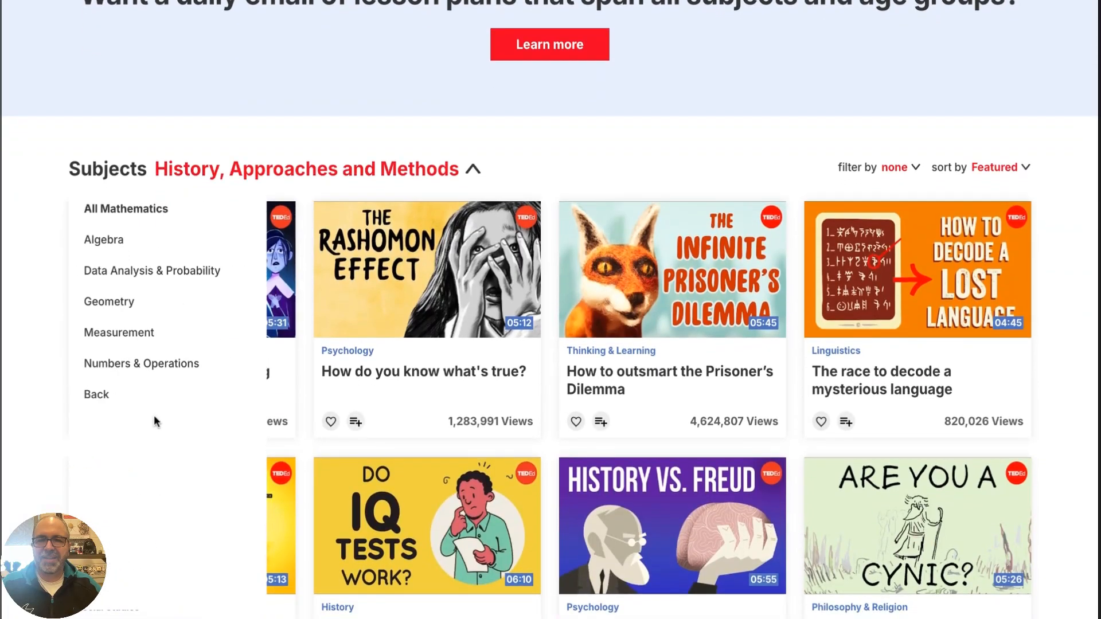
pyautogui.click(131, 245)
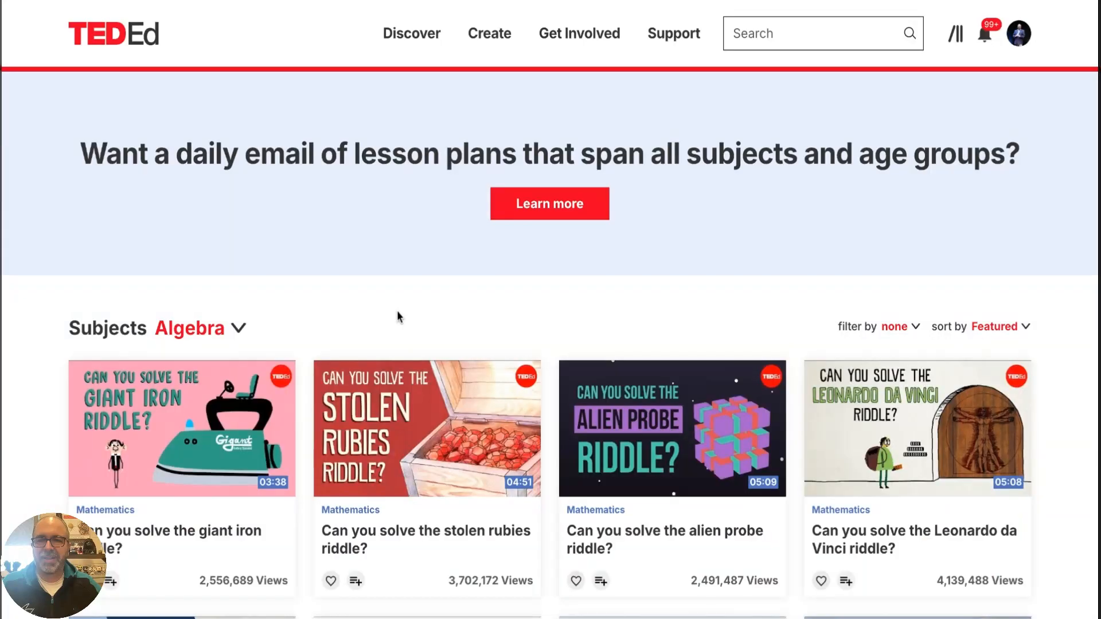
pyautogui.scroll(-5, 397, 311)
pyautogui.scroll(5, 397, 311)
pyautogui.moveTo(486, 47)
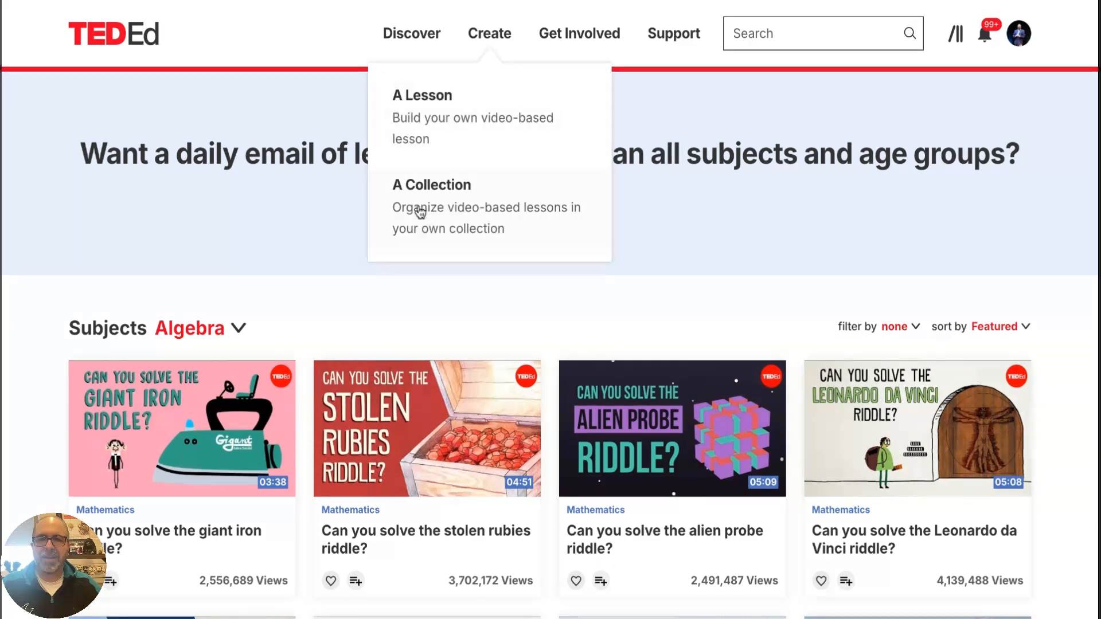
pyautogui.click(235, 328)
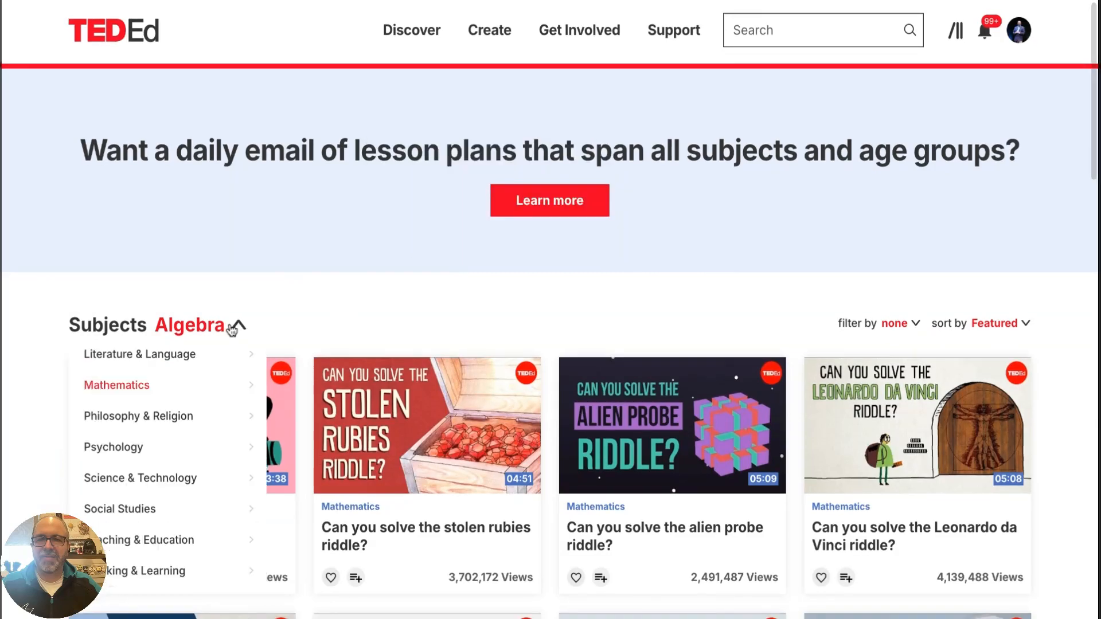
pyautogui.click(301, 260)
pyautogui.scroll(-1, 383, 245)
pyautogui.scroll(1, 383, 246)
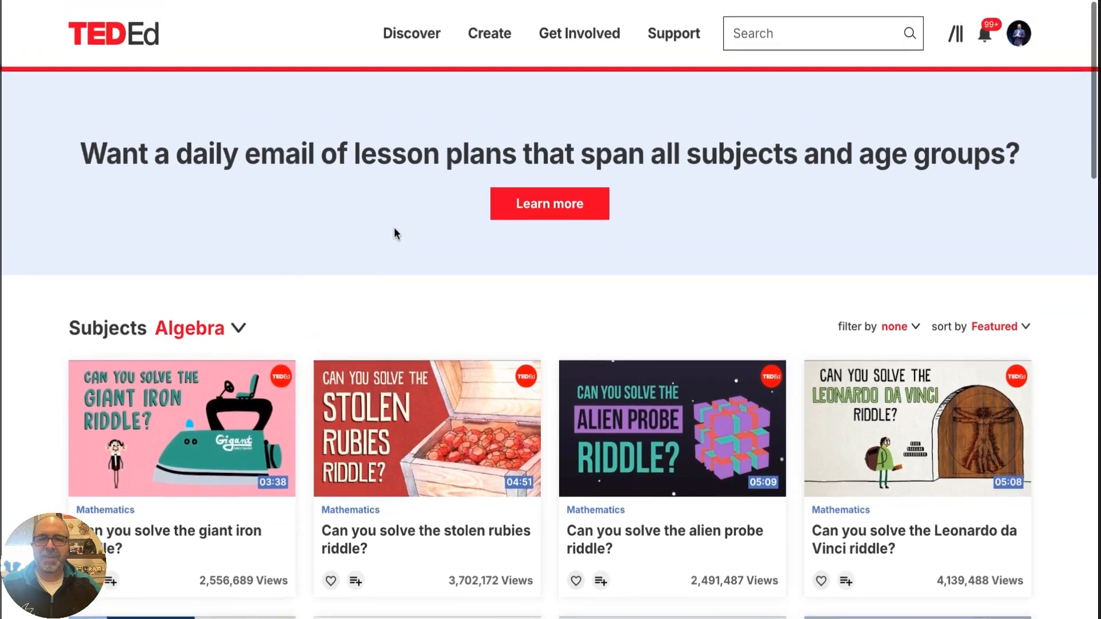
# Search the site for "hitler" and limit the results to TED-Ed's Best of Web
pyautogui.click(761, 30)
pyautogui.write('hitler')
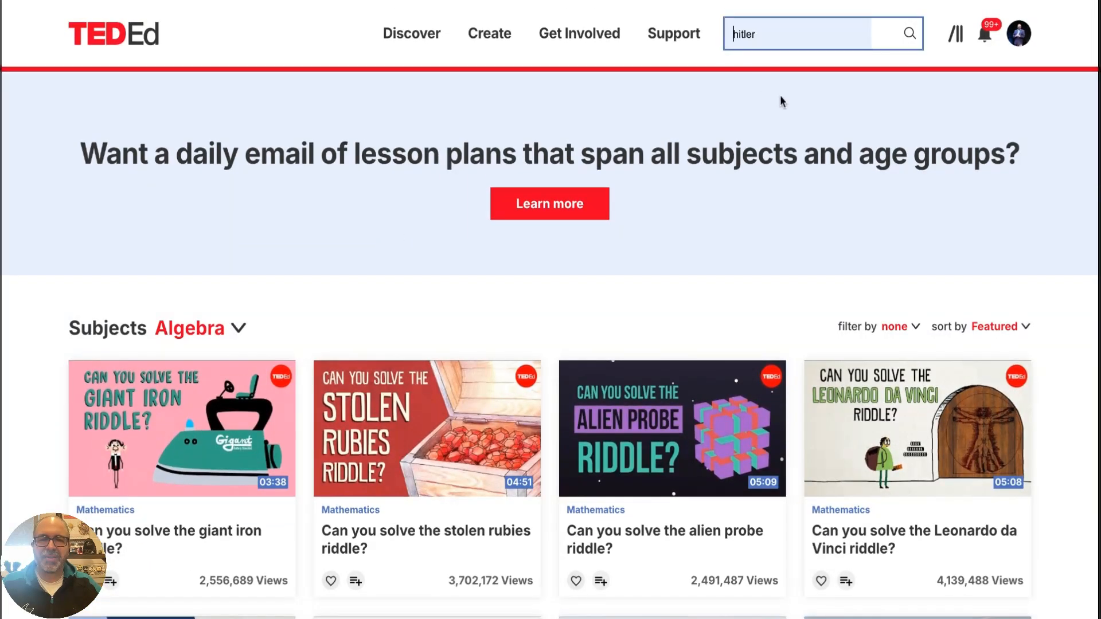
pyautogui.press('Return')
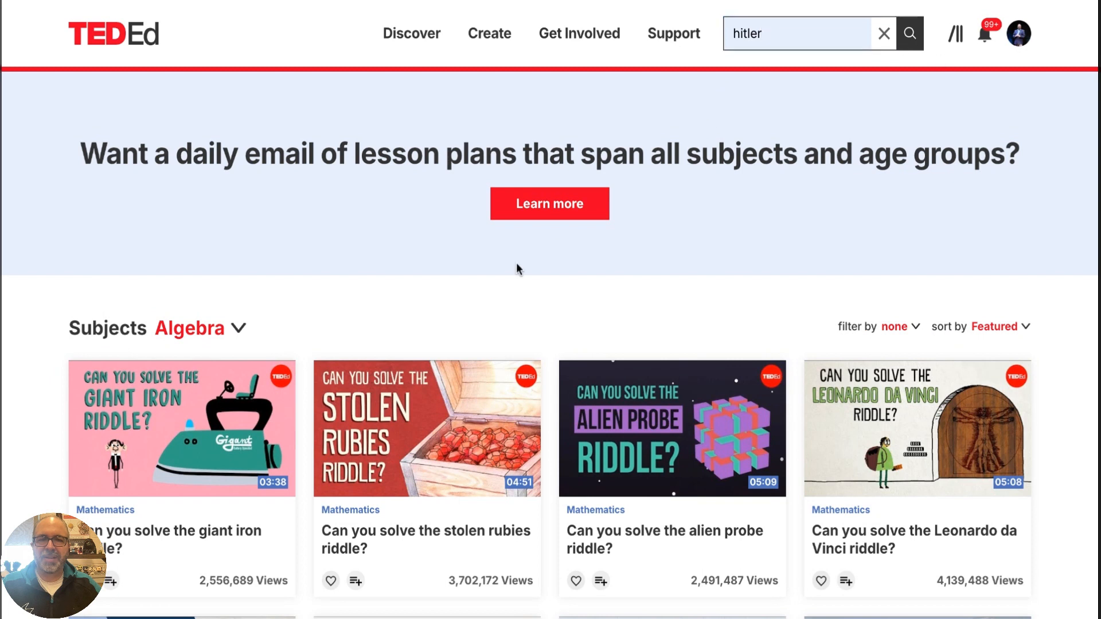
pyautogui.scroll(-1, 512, 268)
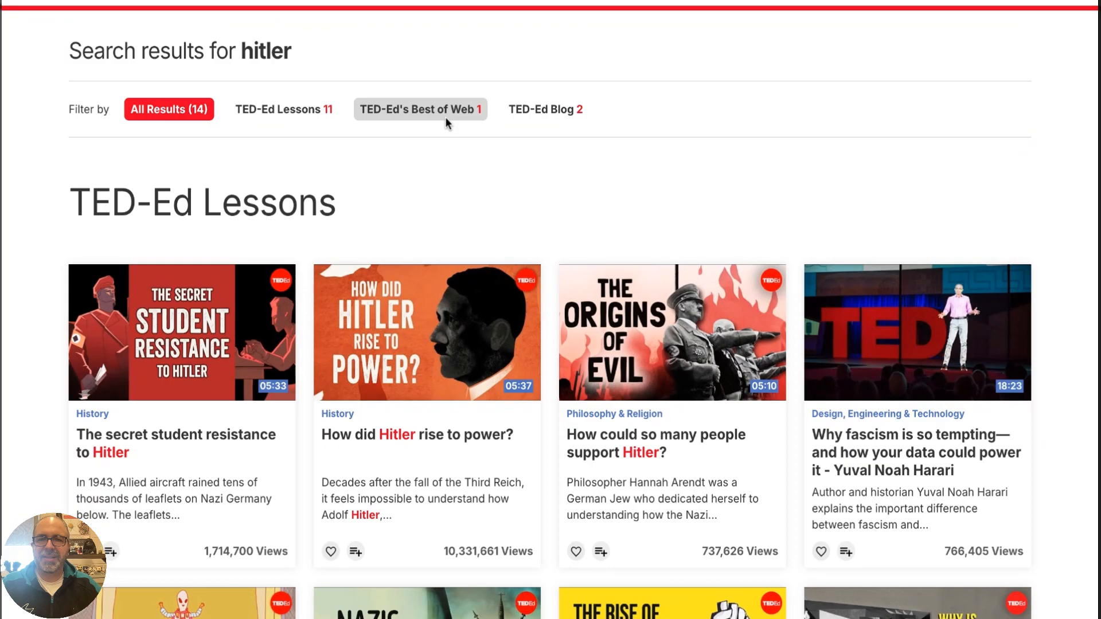
pyautogui.click(445, 114)
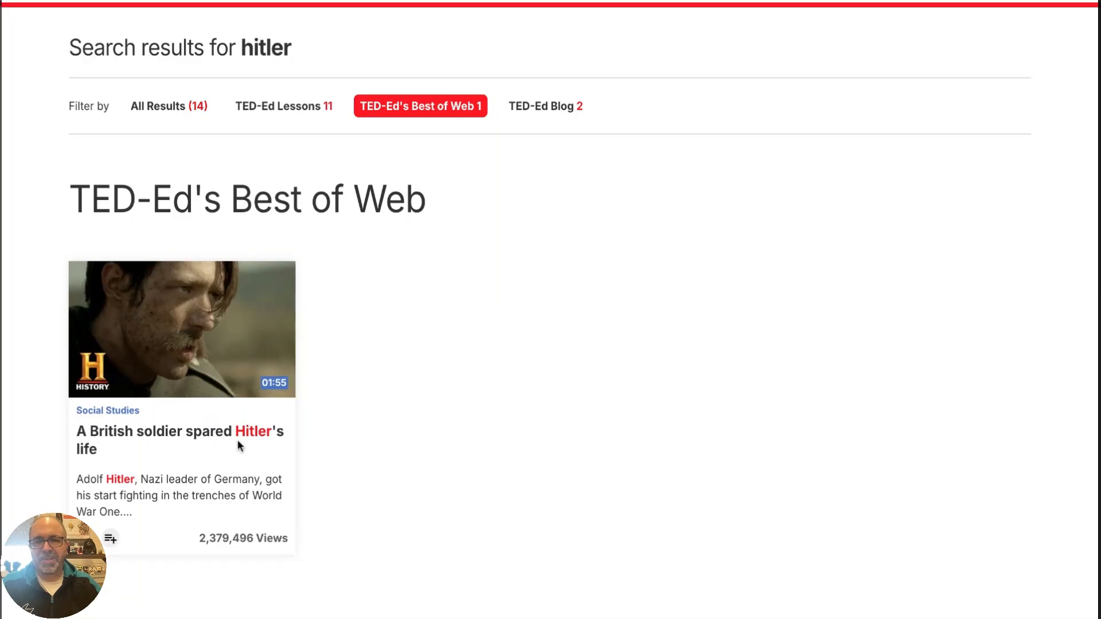
# Open the lesson "A British soldier spared Hitler's life" and view its guided discussions
pyautogui.click(221, 439)
pyautogui.scroll(-3, 672, 367)
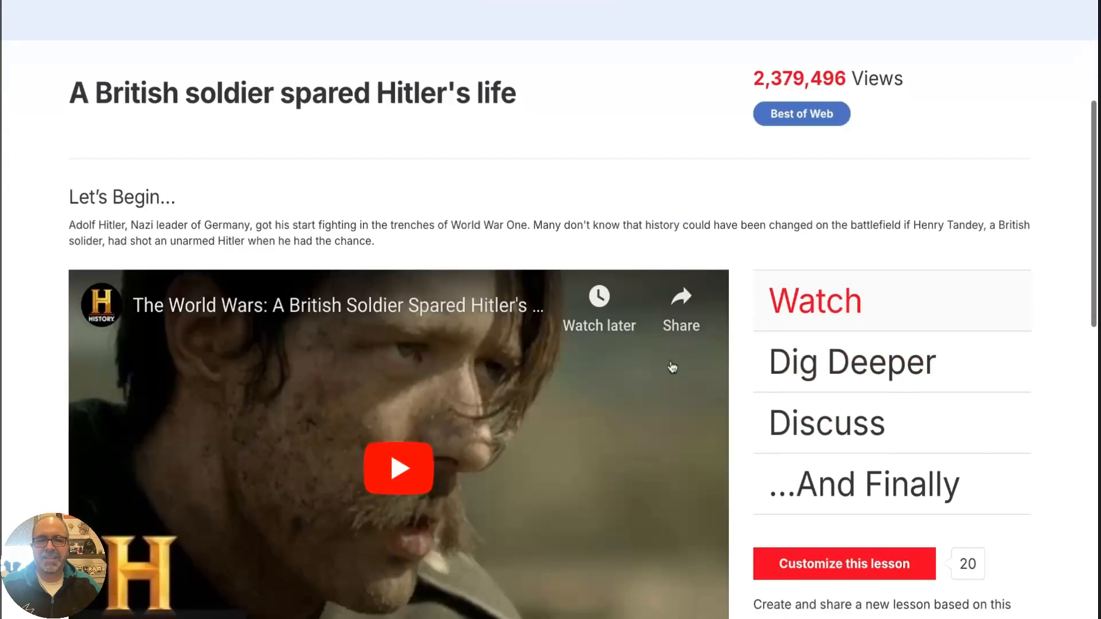
pyautogui.scroll(-2, 711, 394)
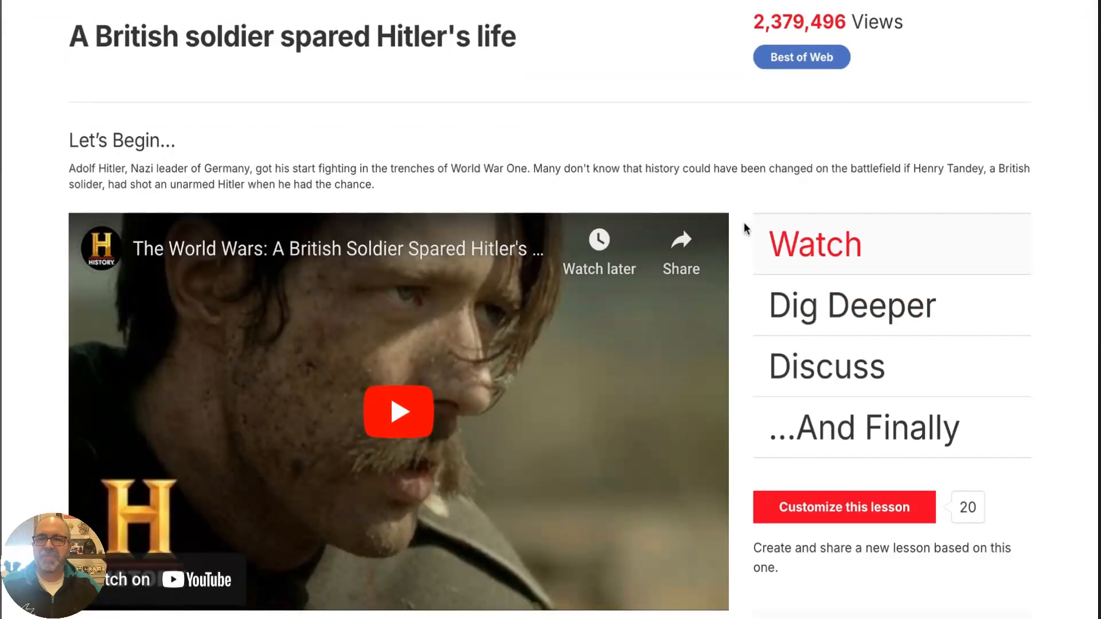
pyautogui.scroll(1, 794, 223)
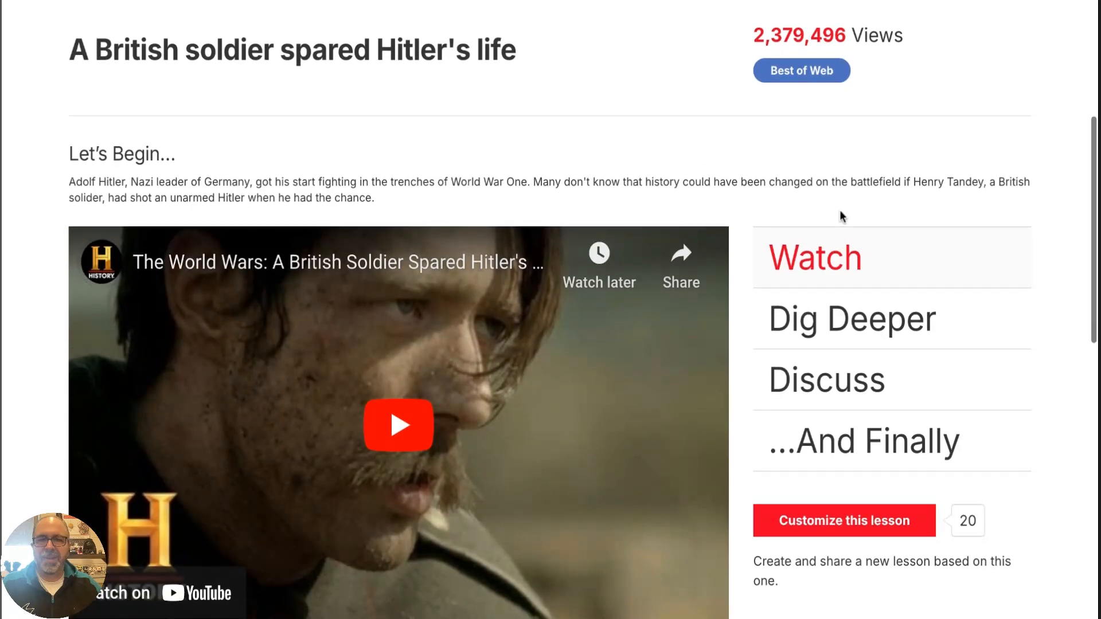
pyautogui.scroll(-3, 840, 209)
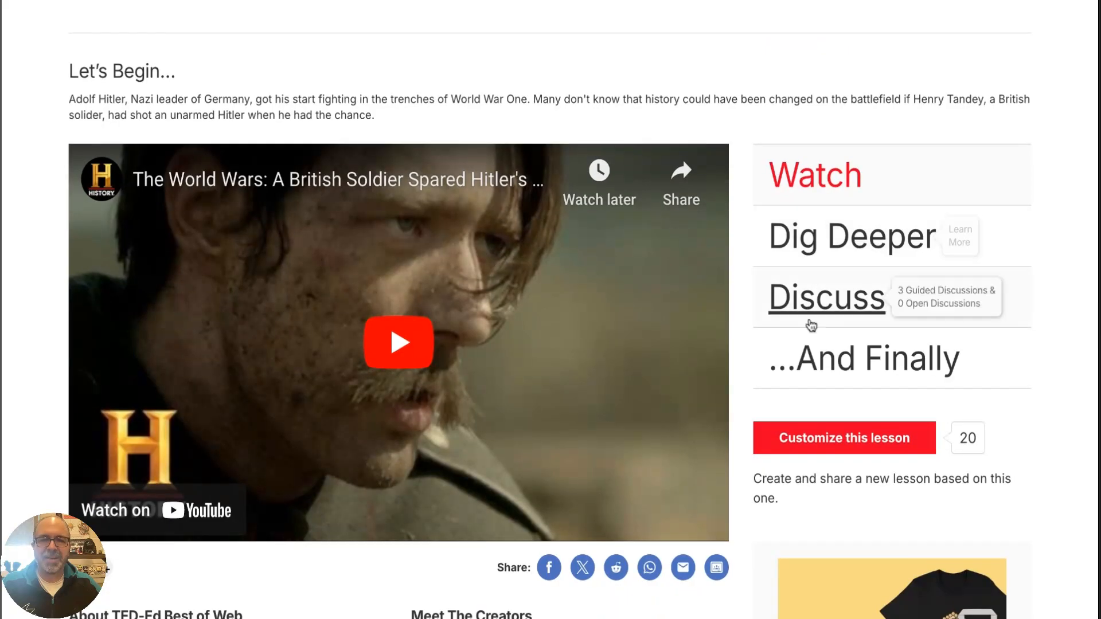
pyautogui.click(810, 308)
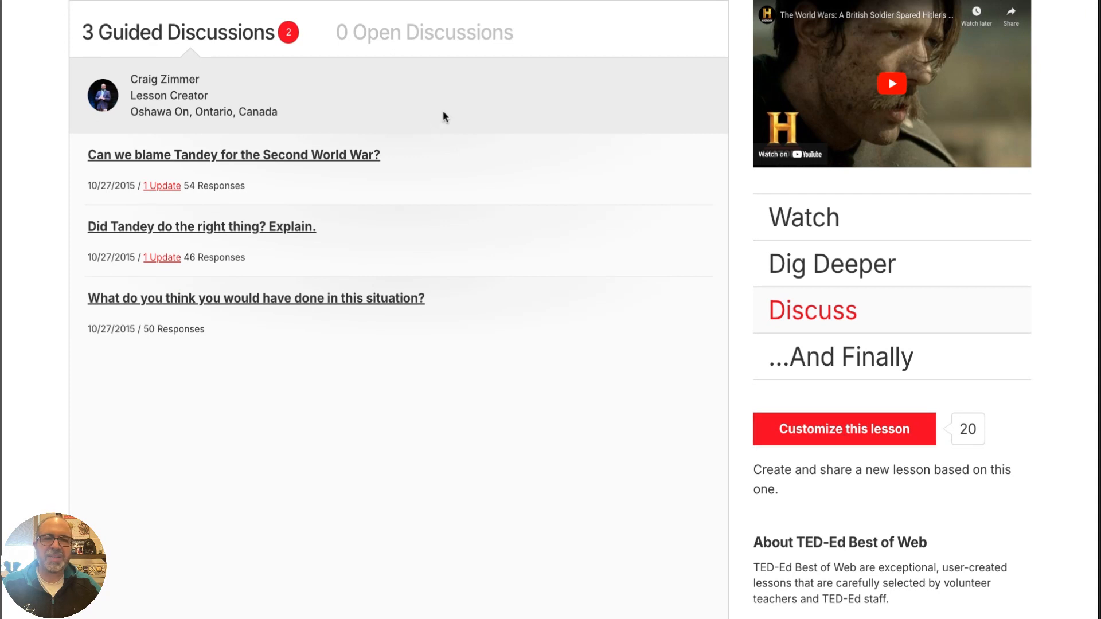
pyautogui.scroll(8, 458, 132)
pyautogui.scroll(-2, 677, 360)
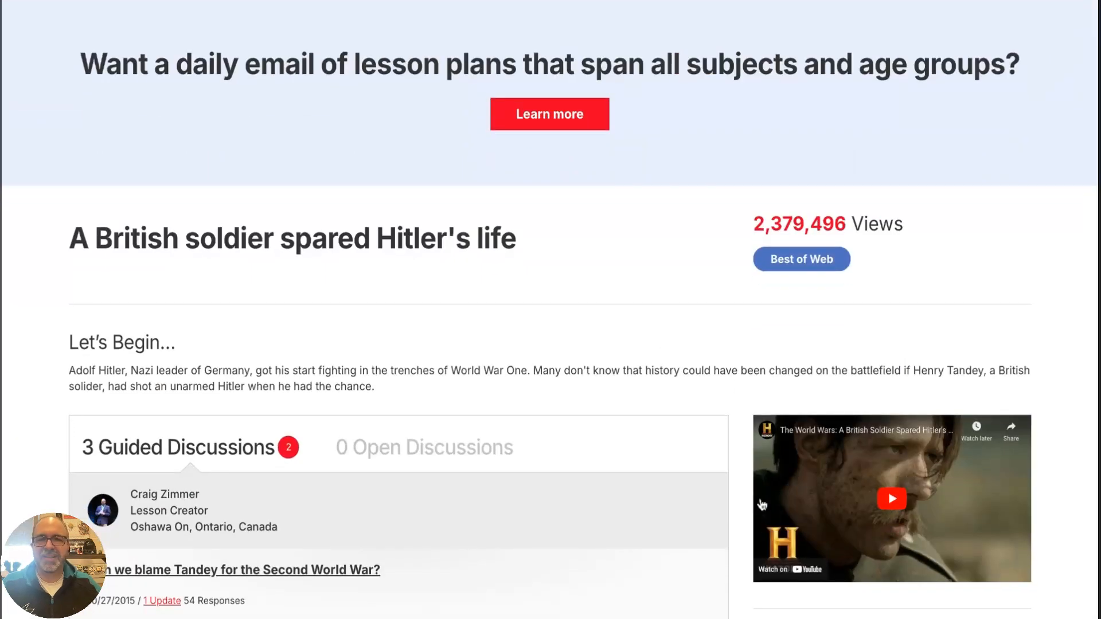
pyautogui.scroll(2, 775, 292)
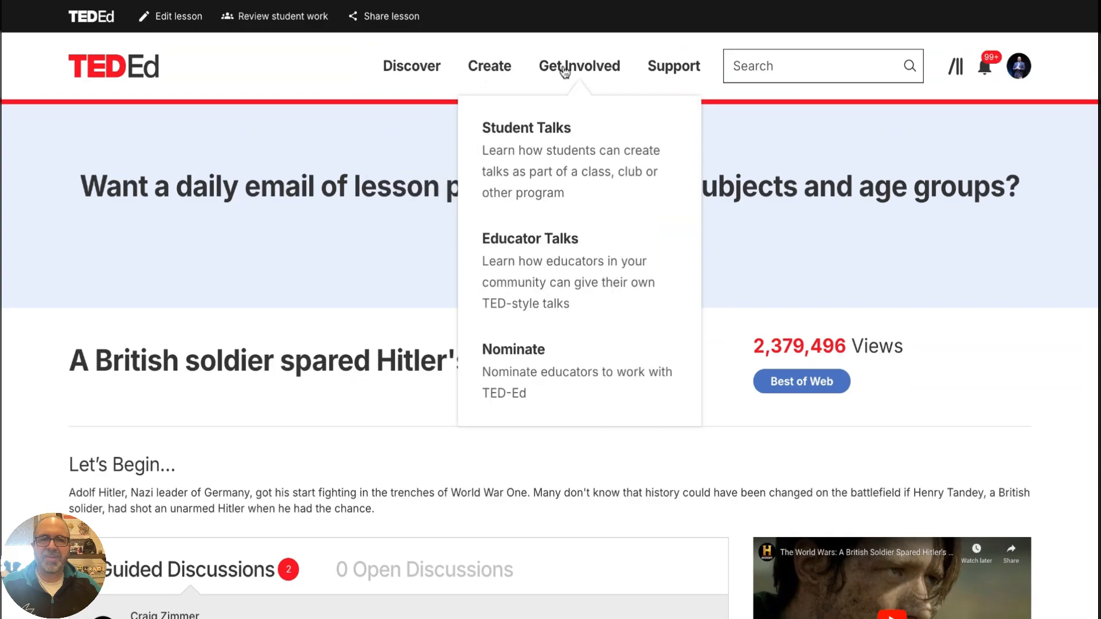
pyautogui.moveTo(504, 70)
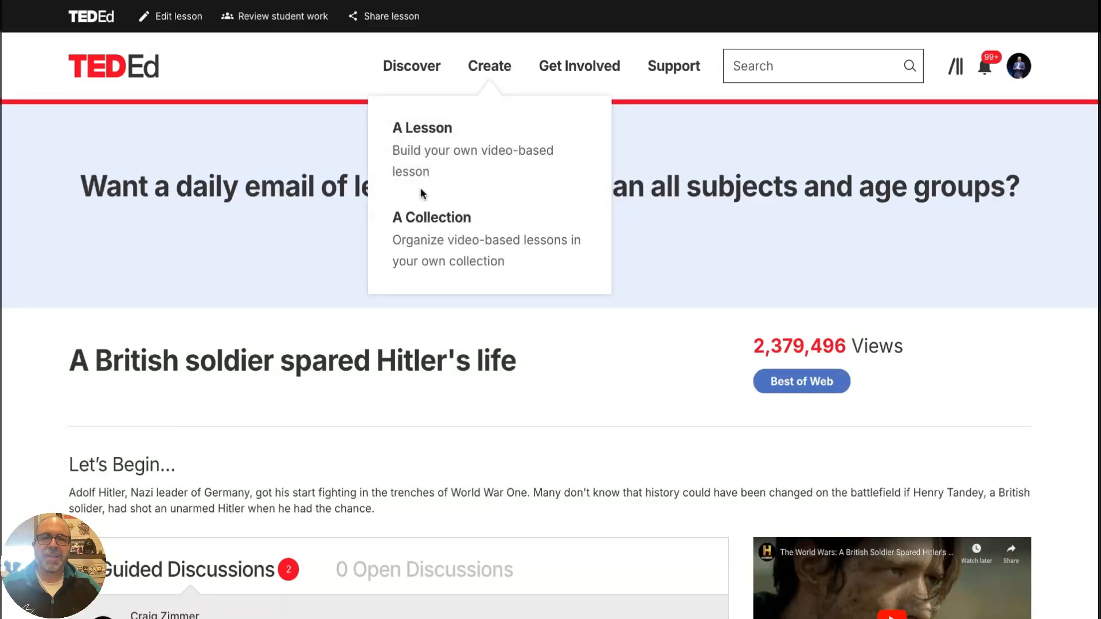